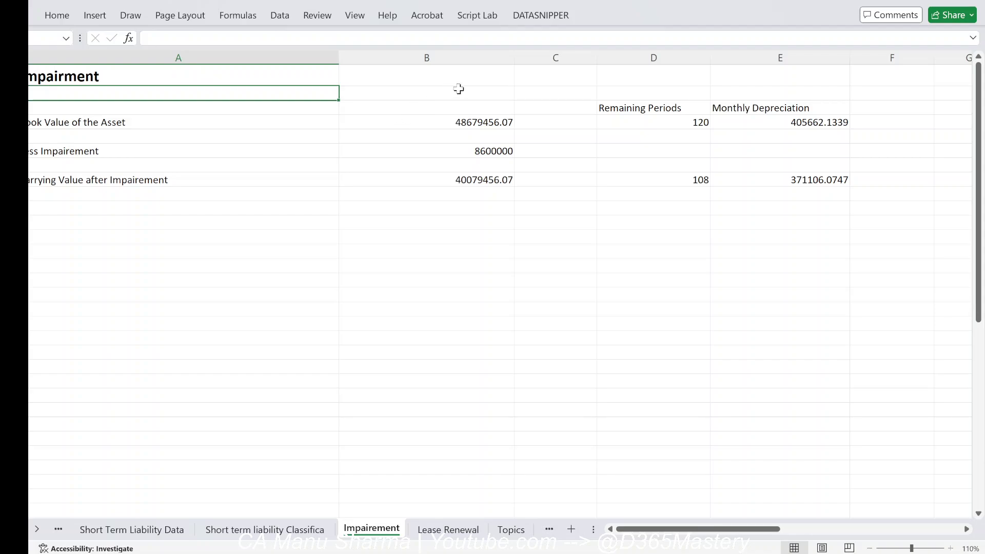
Autofit the widths of columns A, B, D and E on the Impairement sheet.
double_click(515, 57)
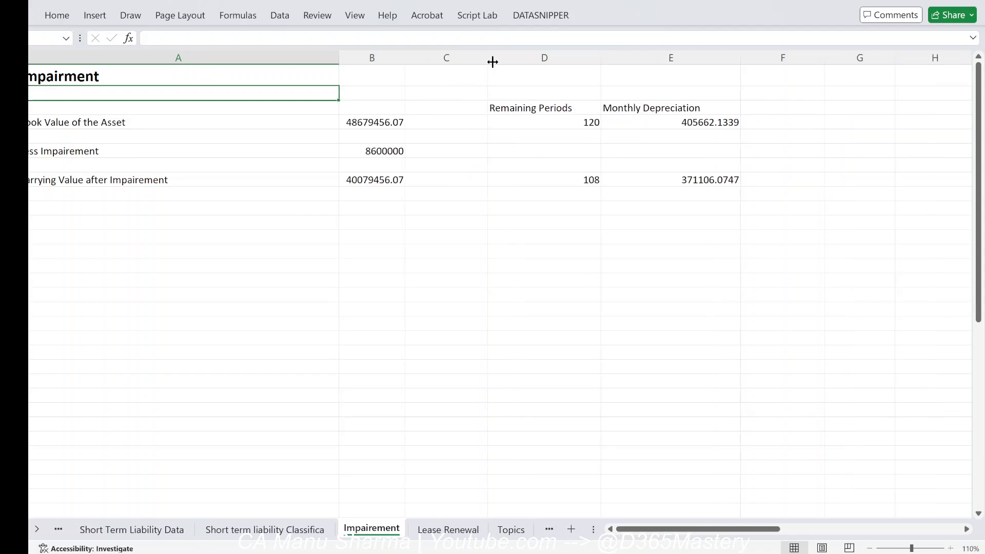
double_click(600, 58)
click(700, 59)
double_click(715, 57)
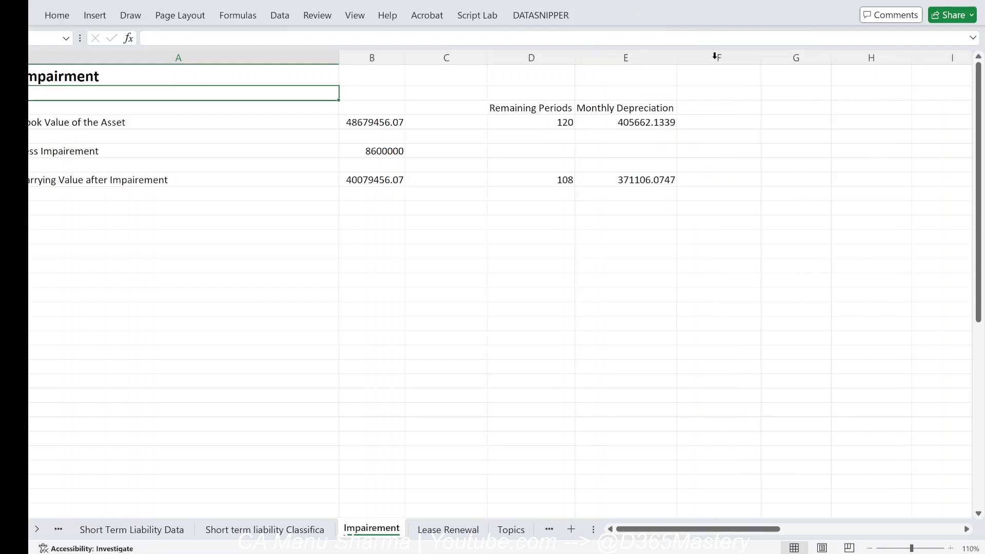
double_click(339, 58)
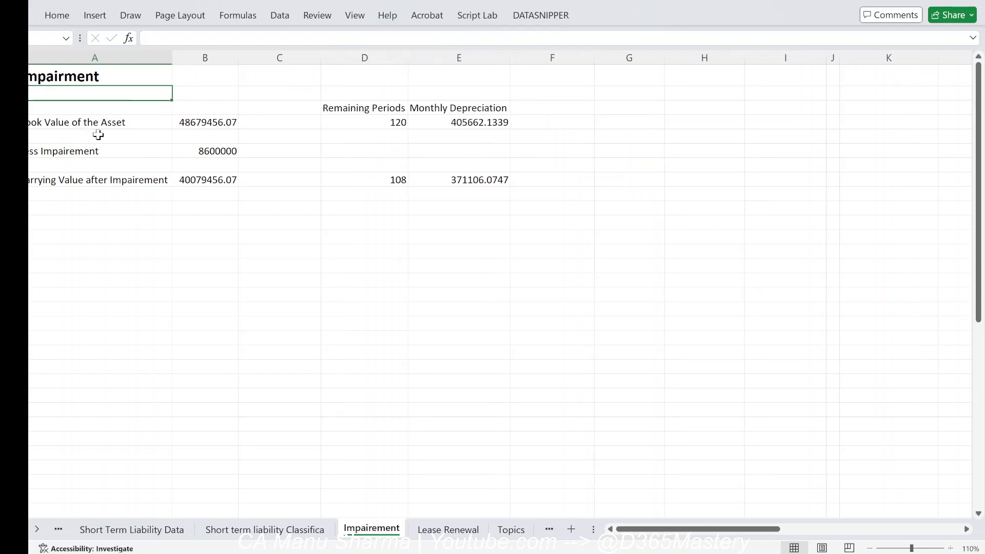
Switch to Finance and Operations and examine the Laptop Lease 2 asset depreciation schedule, including the first month's beginning net book value.
key(alt+Tab)
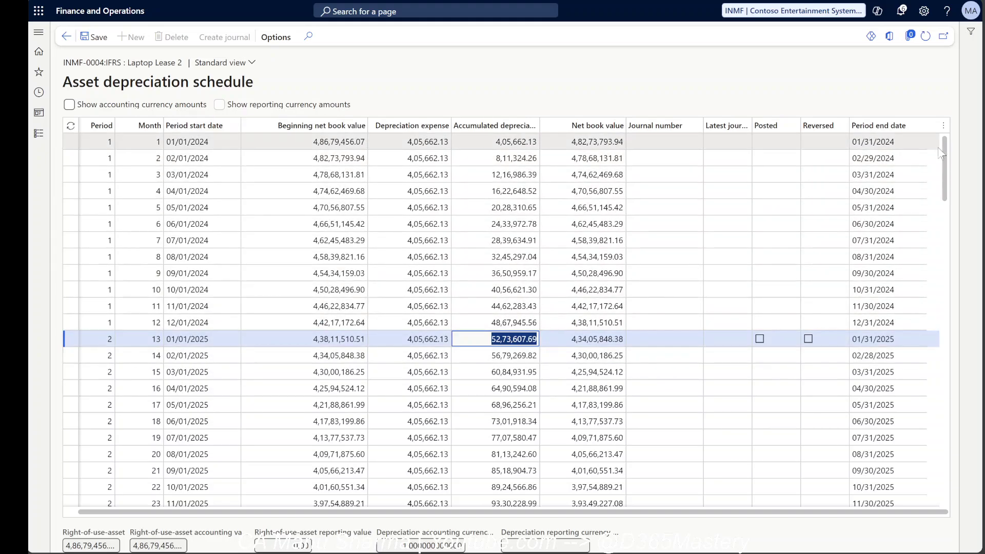
scroll(943, 242, down, 3)
scroll(943, 241, down, 9)
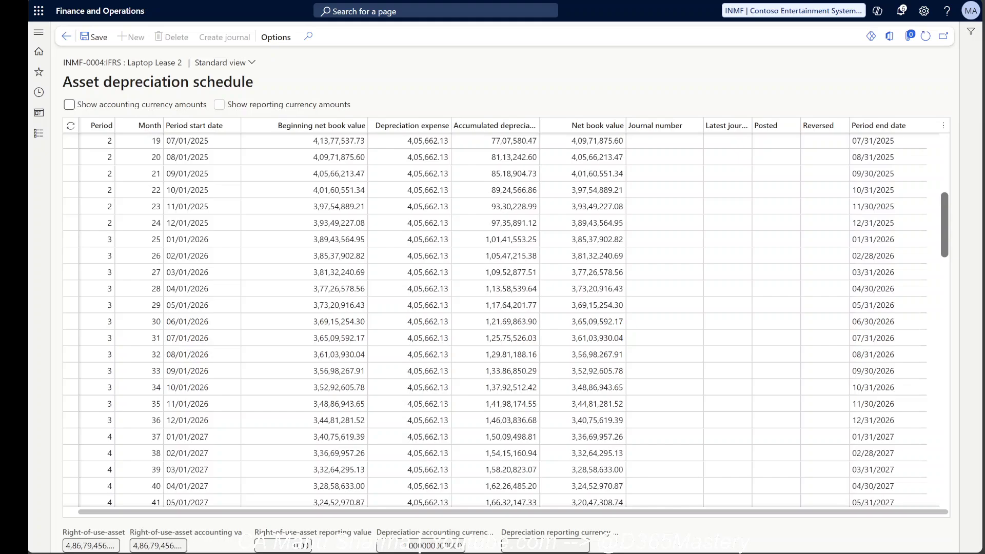
drag(945, 206, 944, 447)
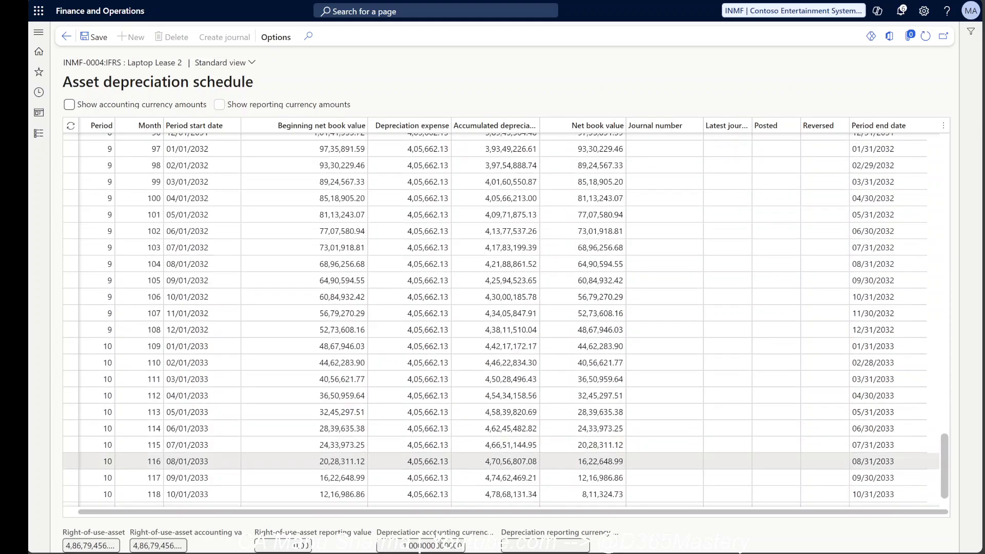
scroll(948, 466, up, 2)
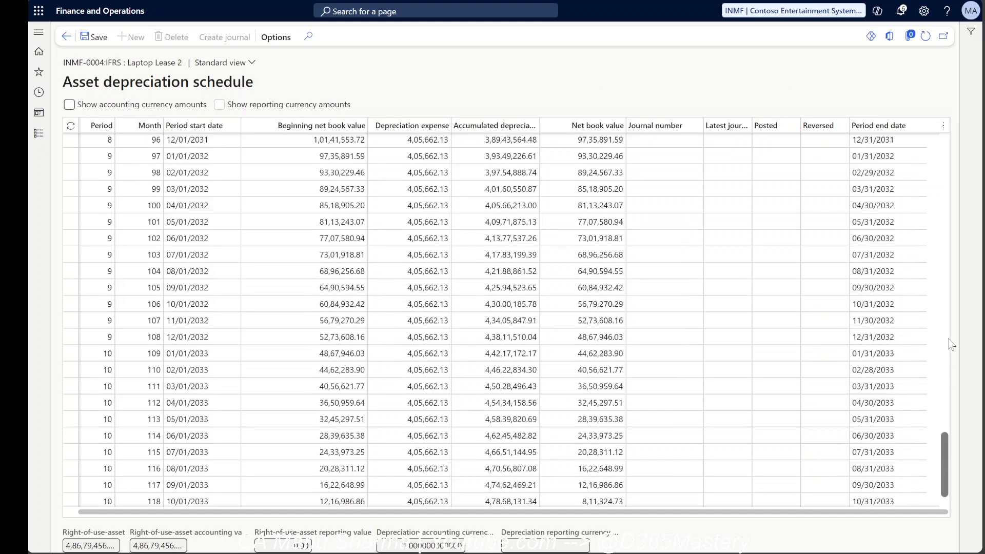
scroll(947, 161, up, 15)
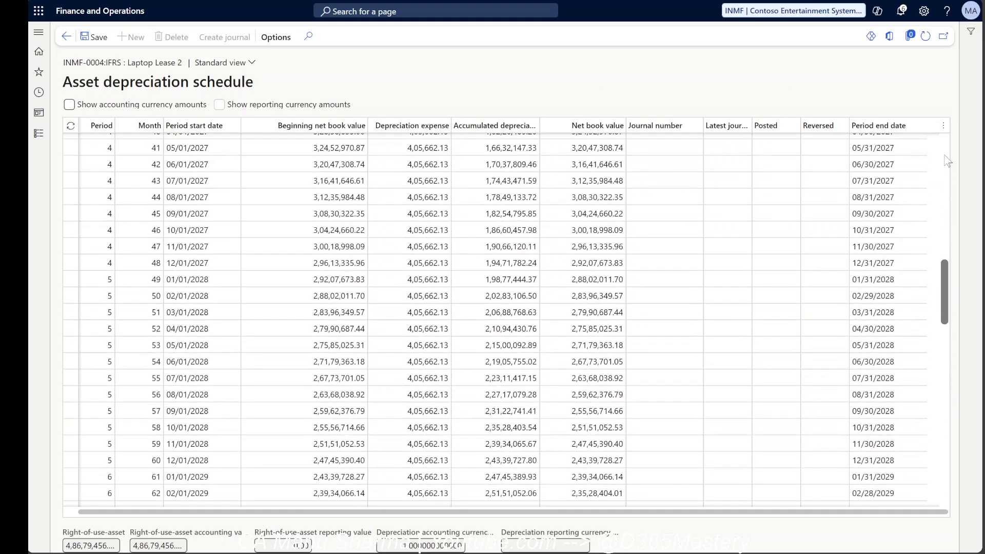
scroll(947, 160, up, 10)
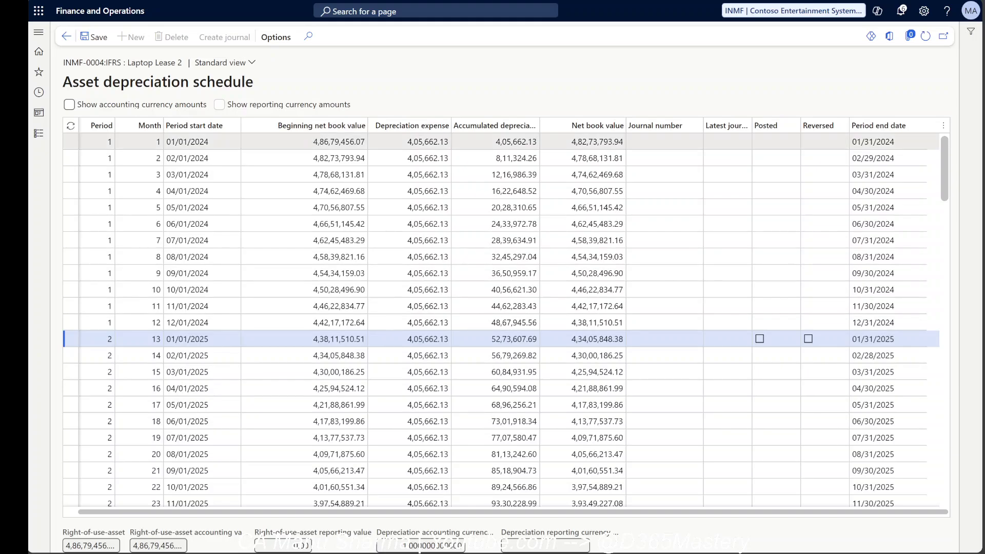
drag(313, 142, 365, 142)
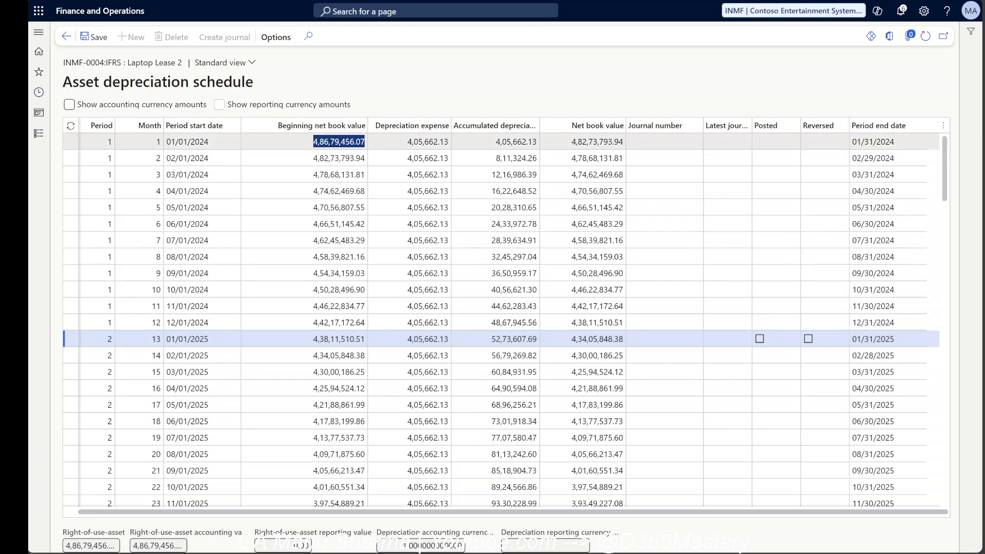
Switch back to the Excel workbook and check the asset's book value, remaining periods and monthly depreciation formula in row 4.
key(alt+Tab)
click(208, 123)
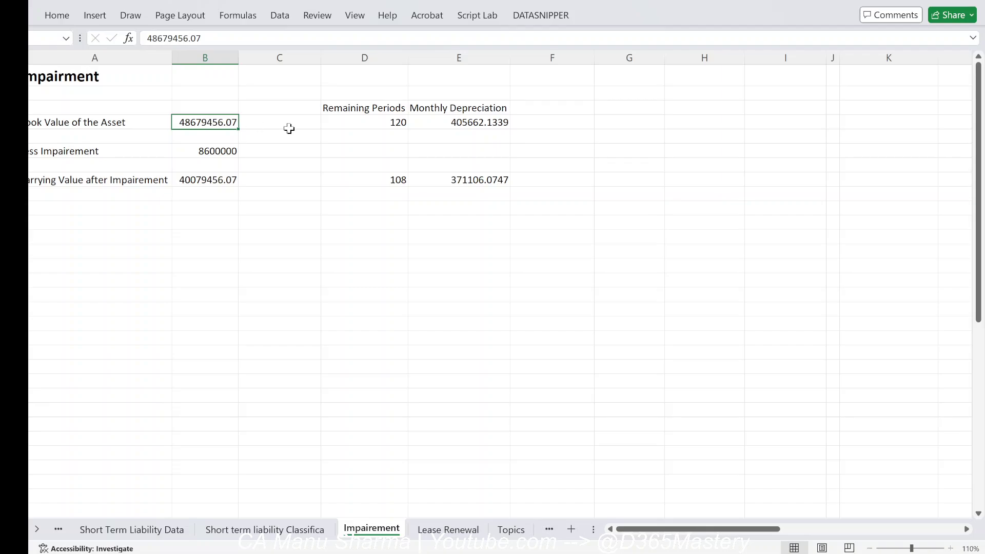
click(378, 121)
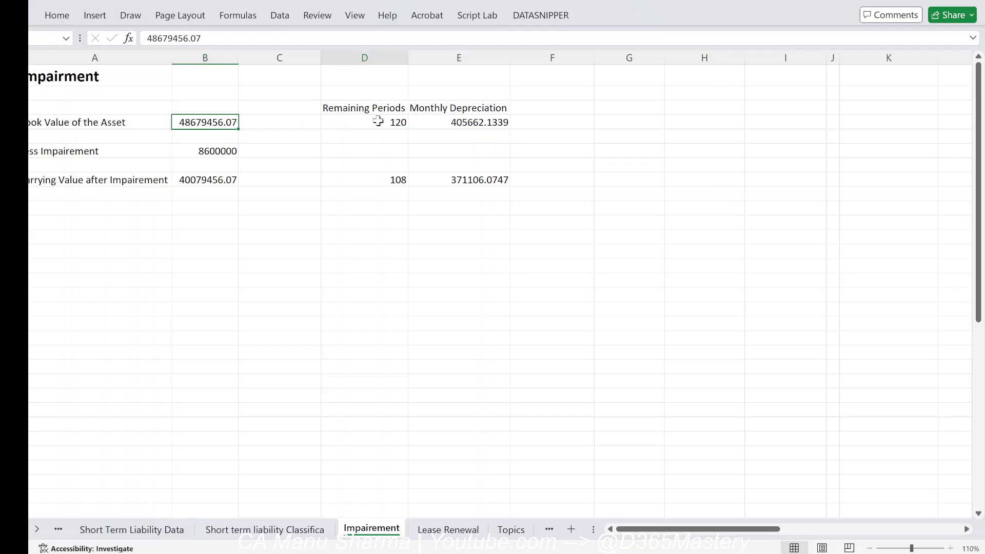
click(485, 123)
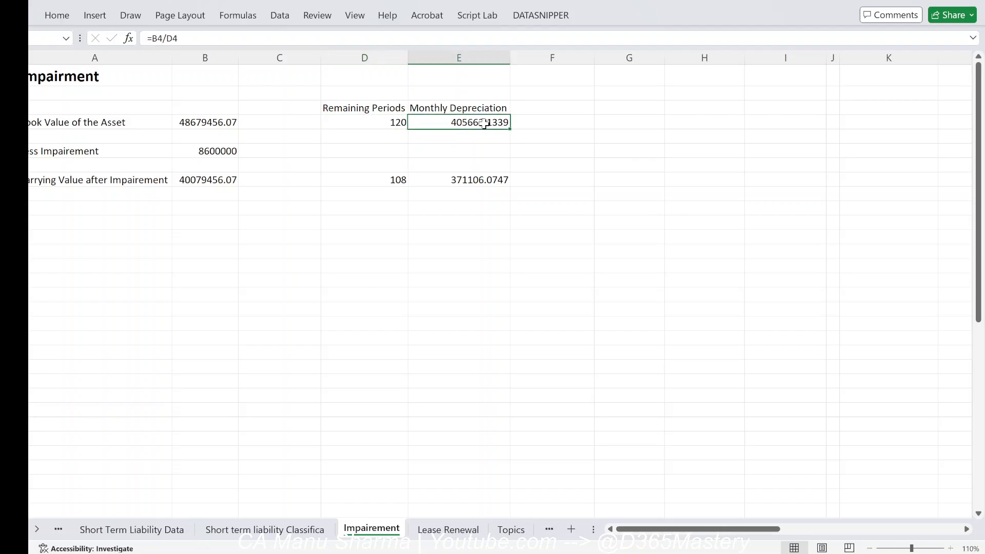
Copy the month 13 period start date, 01/01/2025, from the Finance and Operations schedule into Excel cell C6 beside the impairment amount.
click(267, 147)
key(alt+Tab)
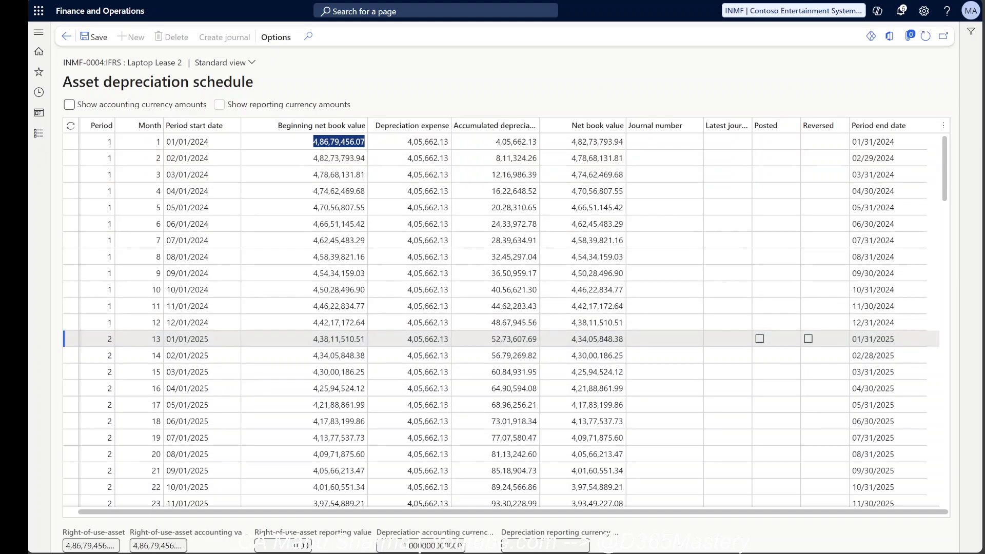
click(191, 340)
key(ctrl+c)
key(alt+Tab)
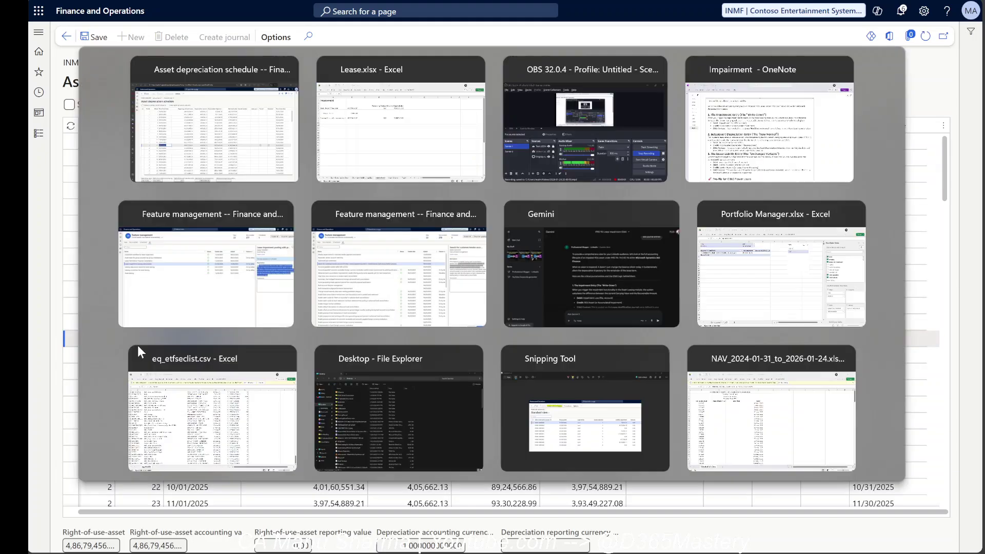
key(ctrl+v)
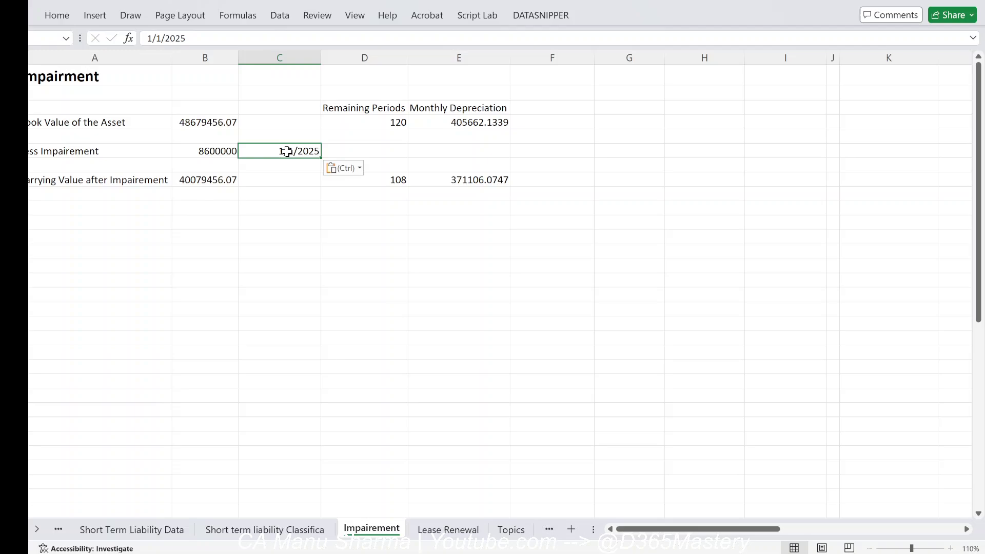
Check the remaining periods and the carrying value formula after impairment in row 8.
click(380, 149)
click(390, 178)
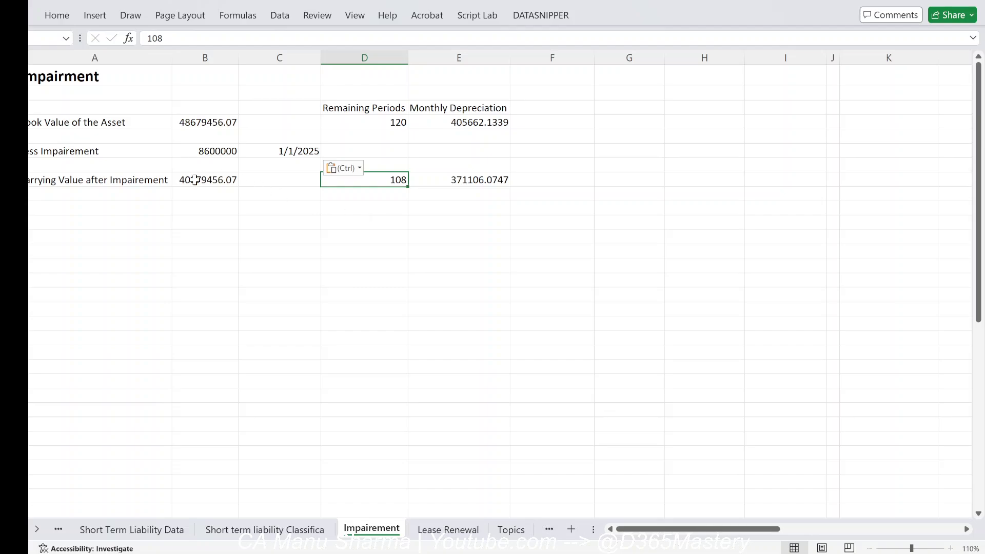
click(196, 179)
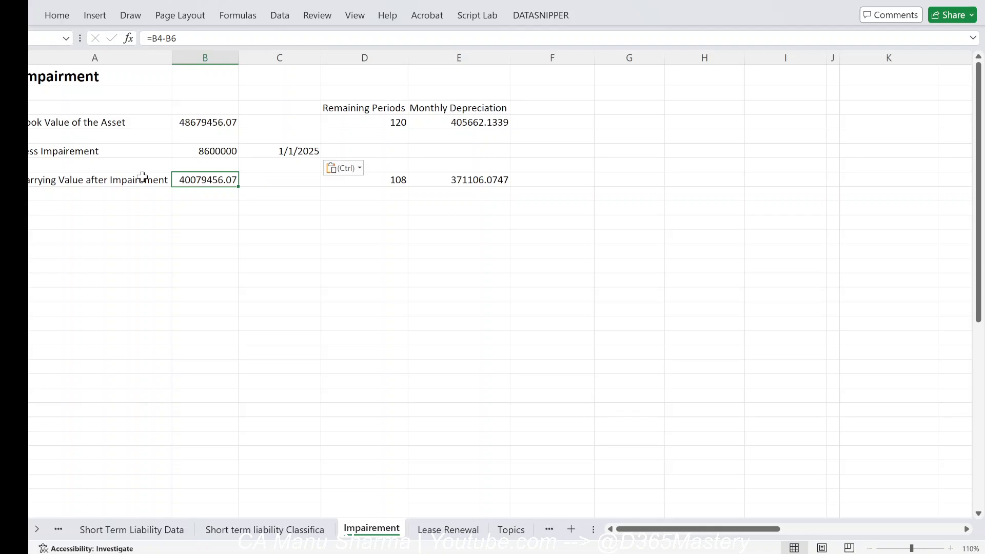
Insert a row directly below Less Impairement and label it "Less Depreciation" in column A.
click(28, 165)
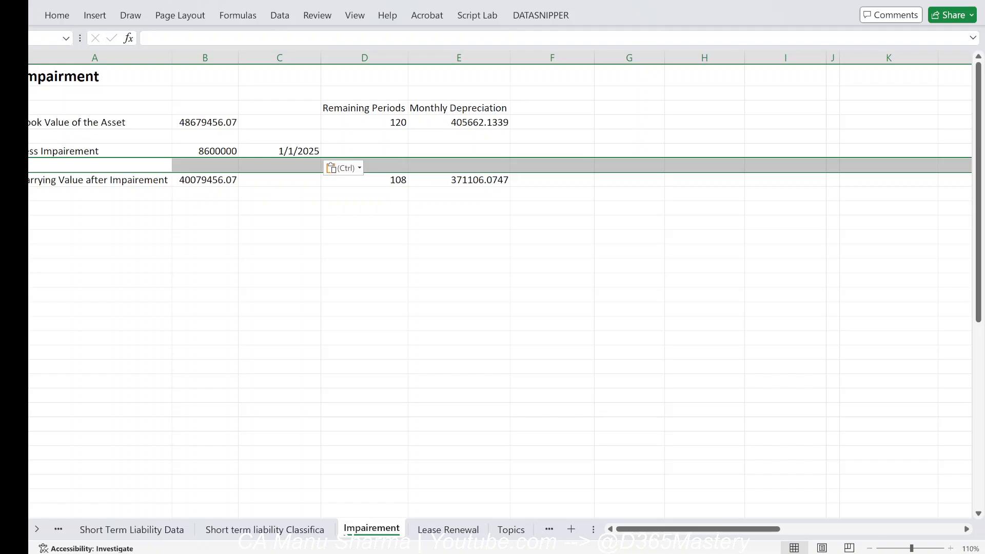
key(ctrl+shift+plus)
click(100, 165)
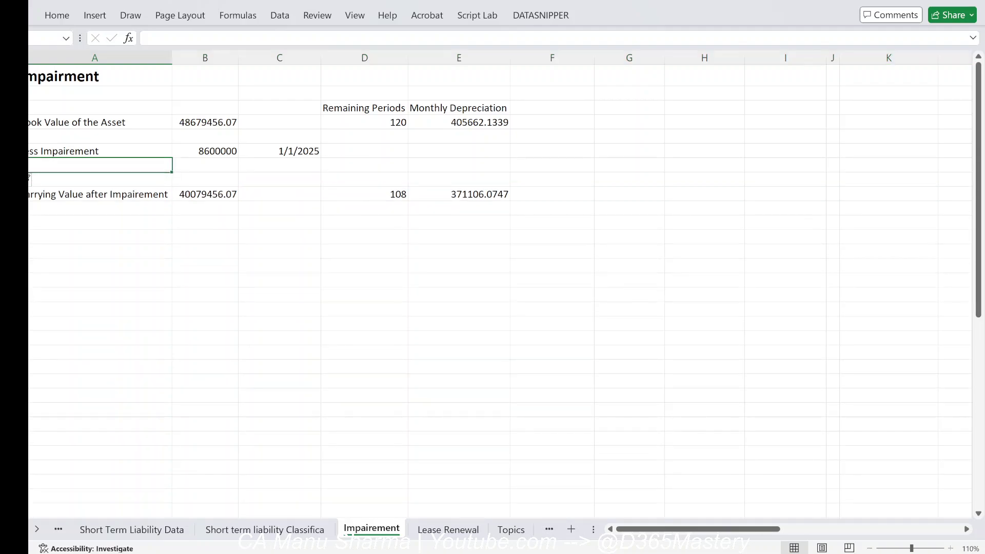
text(Less )
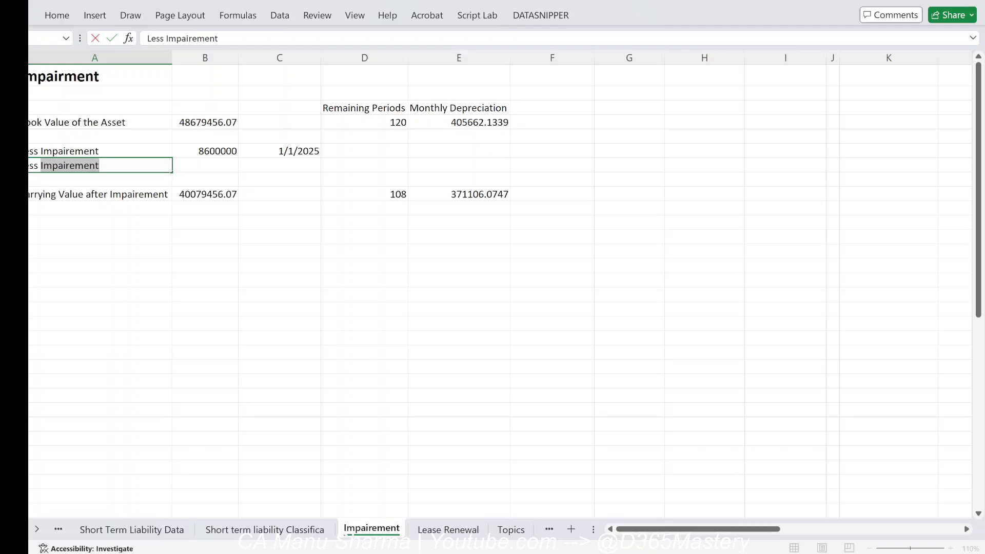
text(Depre)
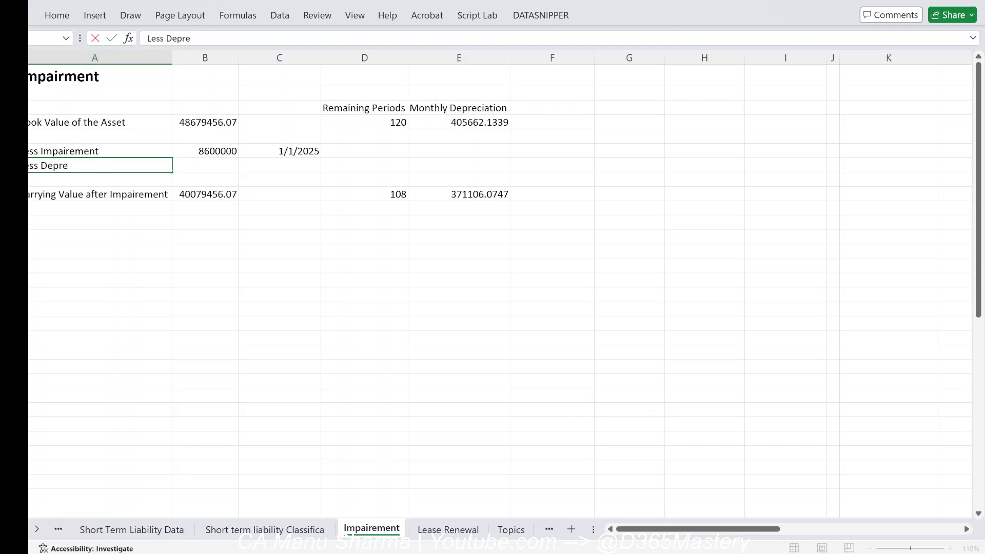
text(ciation)
key(Return)
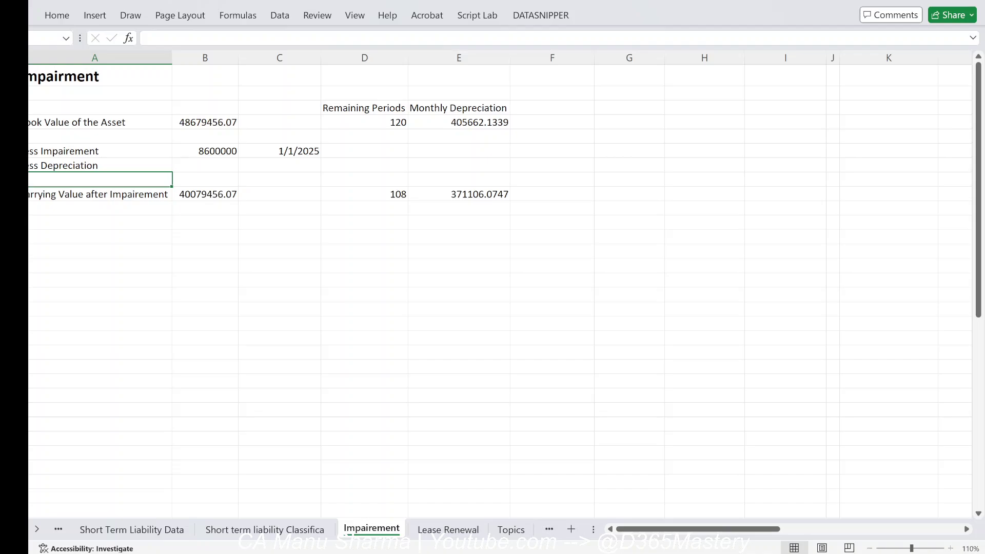
Move the "Less Depreciation" label directly above Less Impairement and insert a blank row between it and the book value.
key(Up)
key(Up)
key(Up)
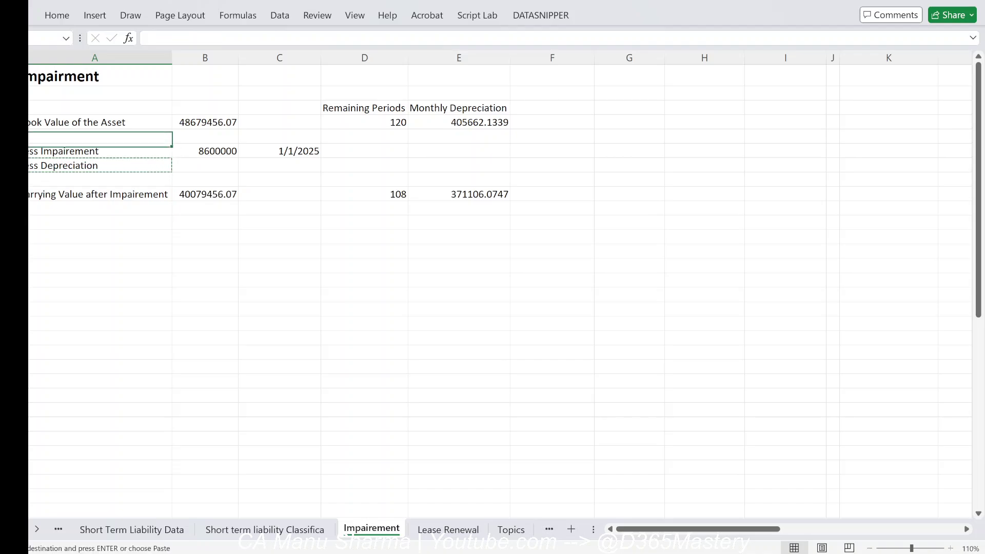
key(ctrl+v)
key(shift+space)
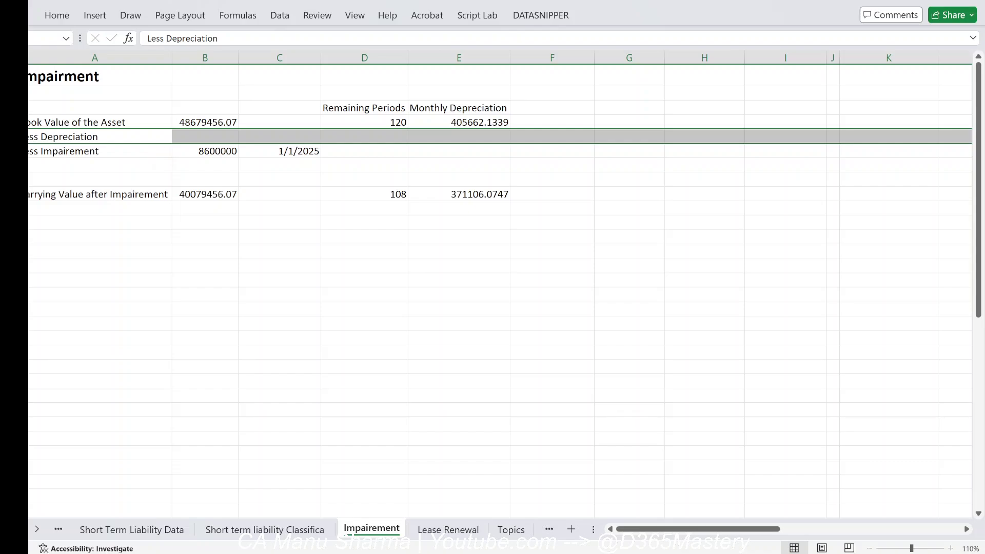
key(ctrl+shift+plus)
Copy the month 12 accumulated depreciation, 48,67,945.56, from the Finance and Operations schedule into Excel cell B6 beside Less Depreciation.
key(Down)
key(Right)
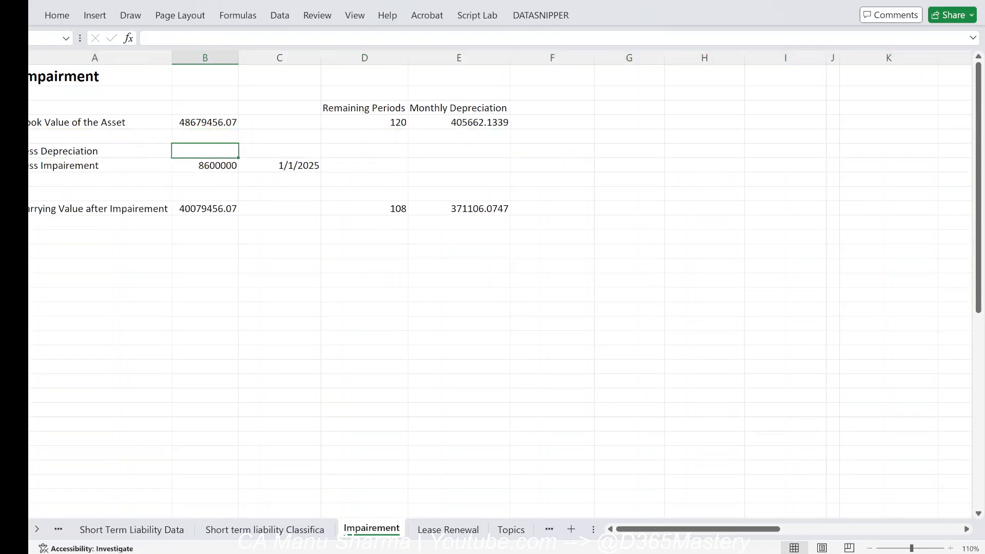
key(alt+Tab)
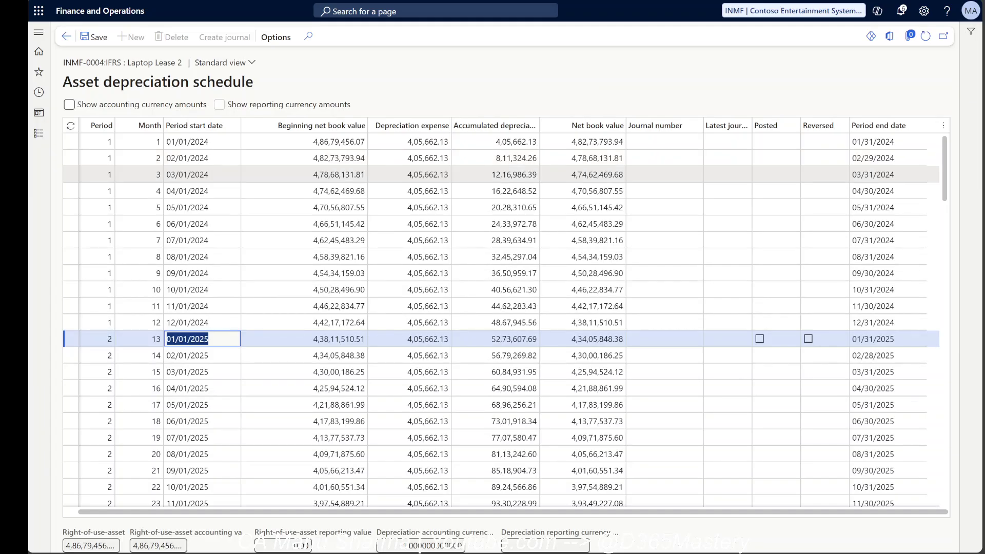
key(alt+Tab)
key(alt+Tab)
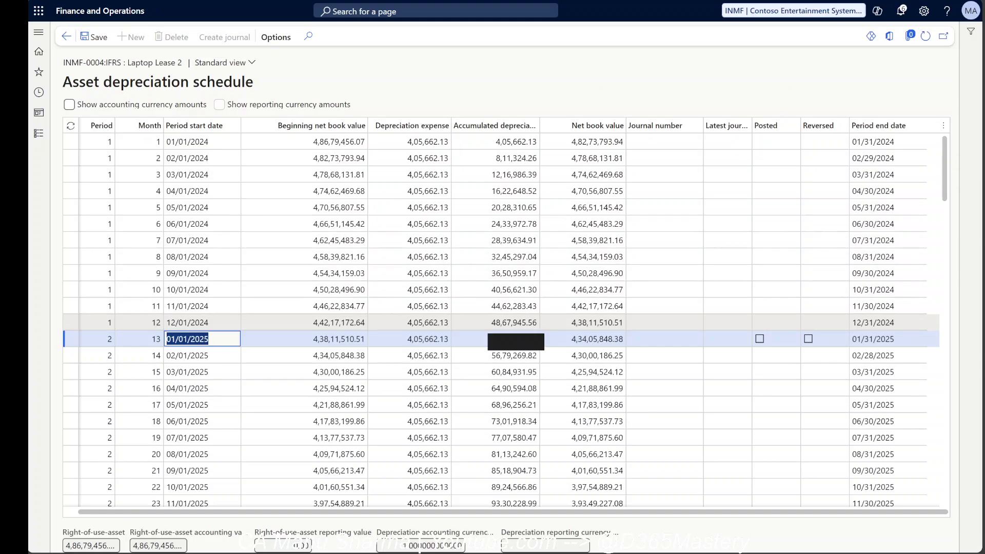
click(495, 322)
drag(490, 322, 574, 335)
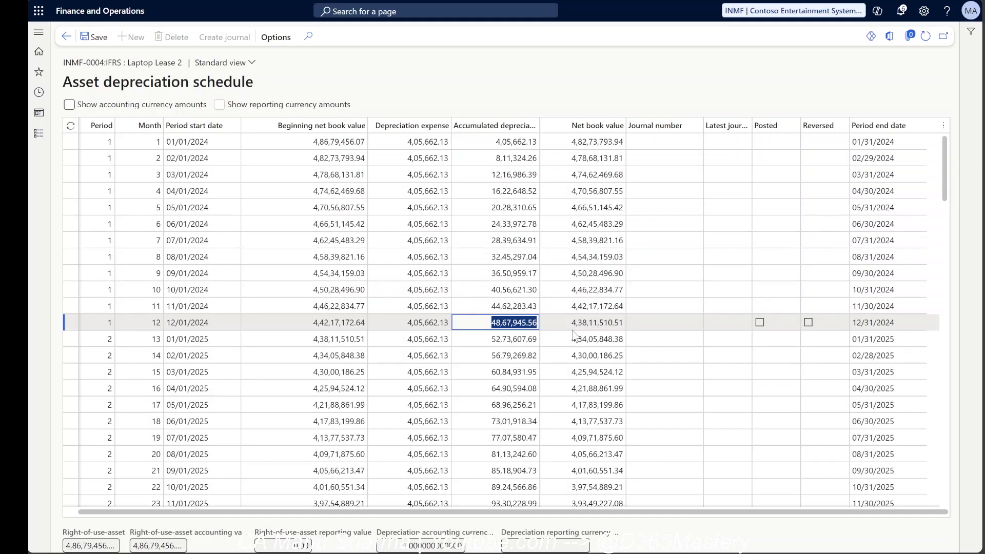
key(alt+Tab)
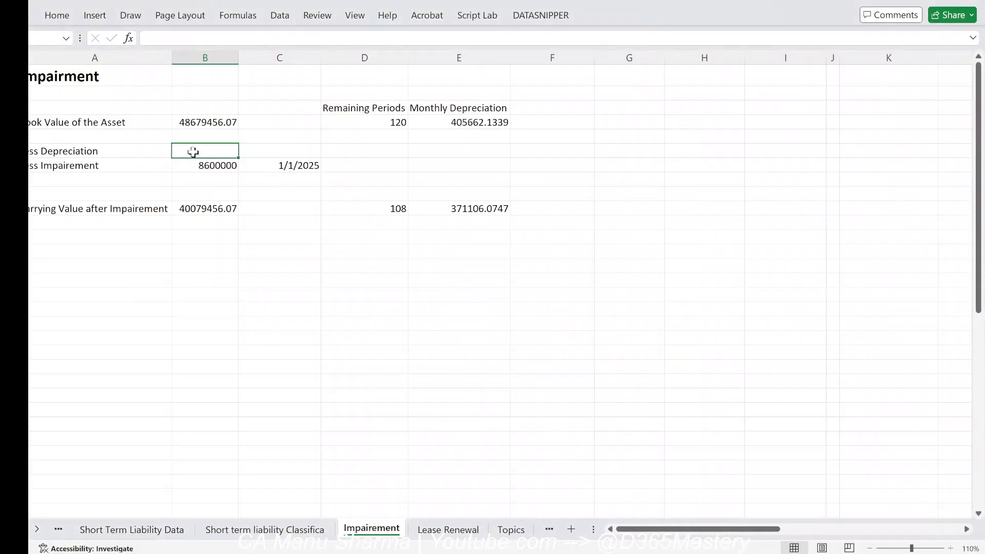
key(ctrl+v)
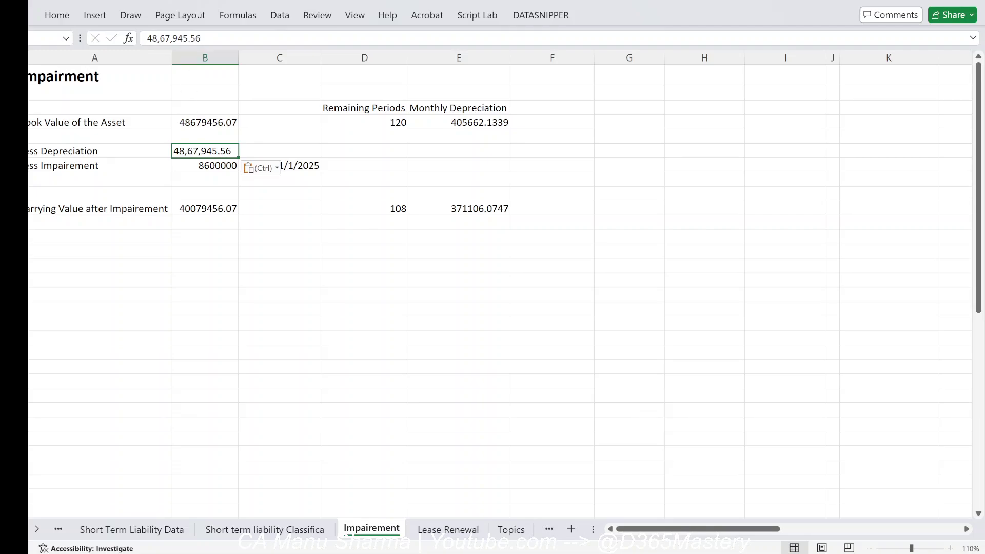
Remove the comma separators from the depreciation amount in B6 so it reads 4867945.56.
click(172, 39)
key(BackSpace)
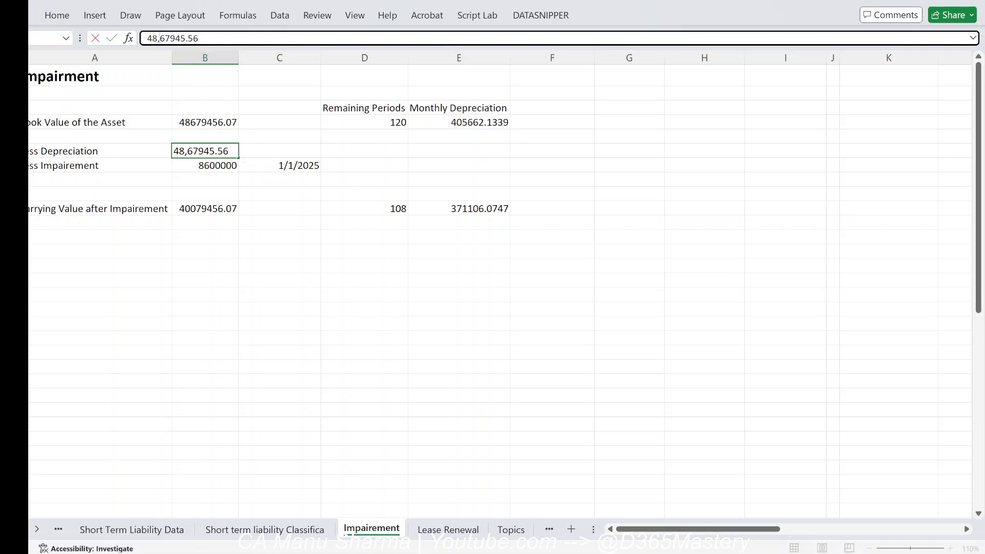
key(Left)
key(Left)
key(BackSpace)
key(Return)
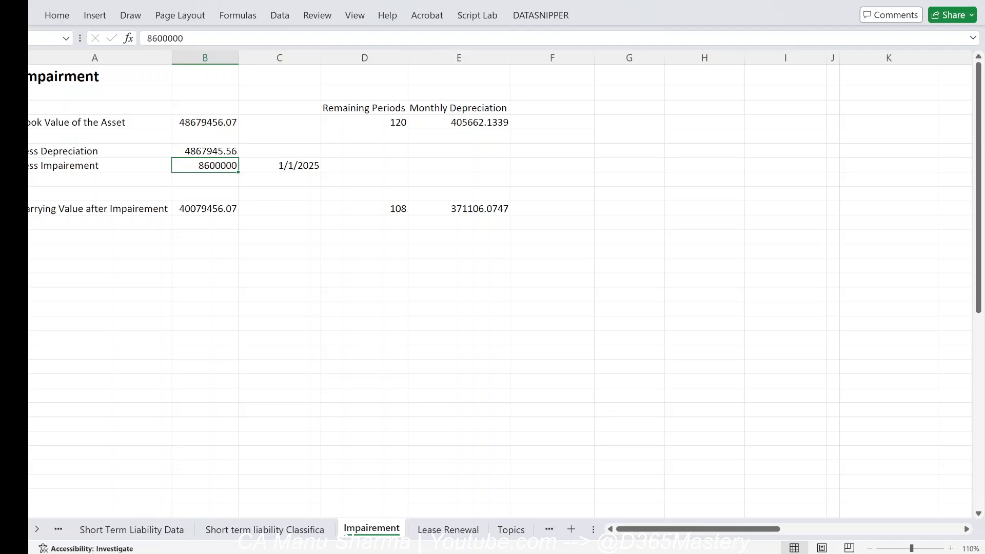
Replace the Less Depreciation amount in B6 with the formula =E4*(D4-D10), multiplying monthly depreciation by the elapsed periods.
click(219, 152)
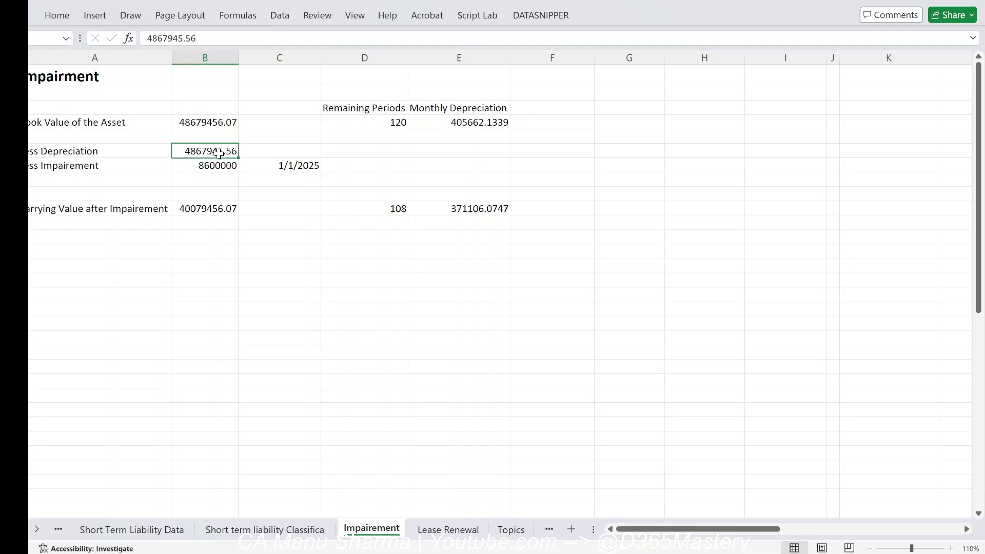
text(=)
key(Right)
key(Right)
key(Right)
key(Right)
key(Up)
key(Left)
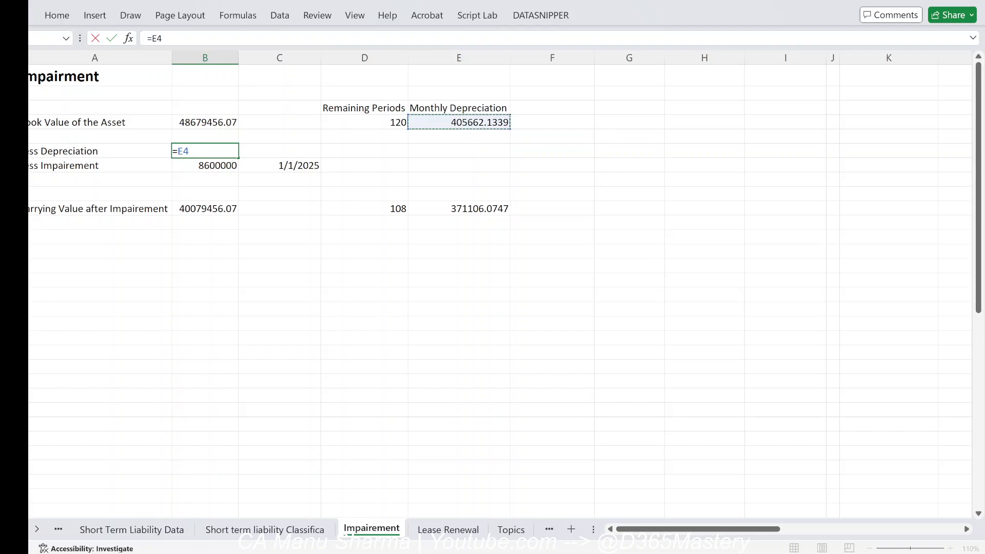
text(*)
click(364, 121)
text(-)
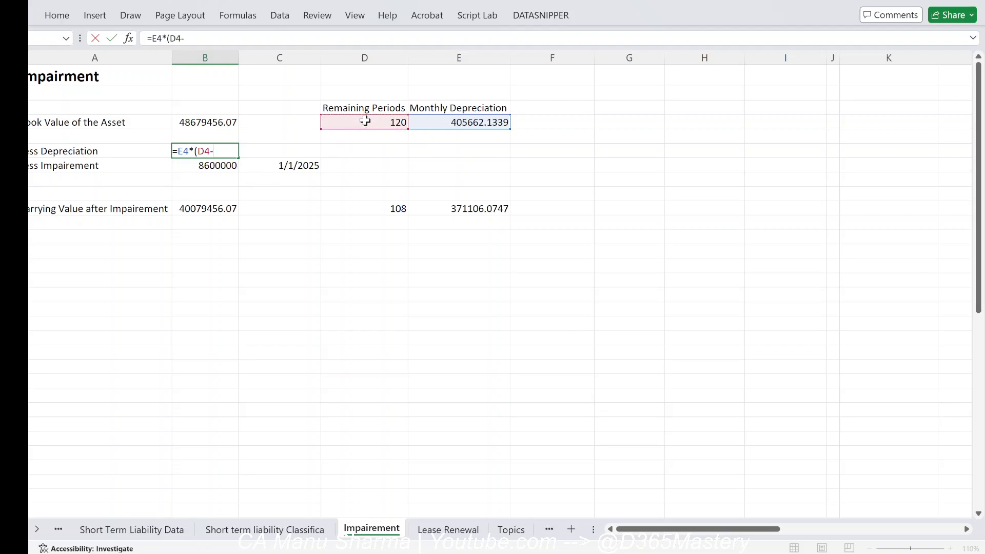
click(370, 208)
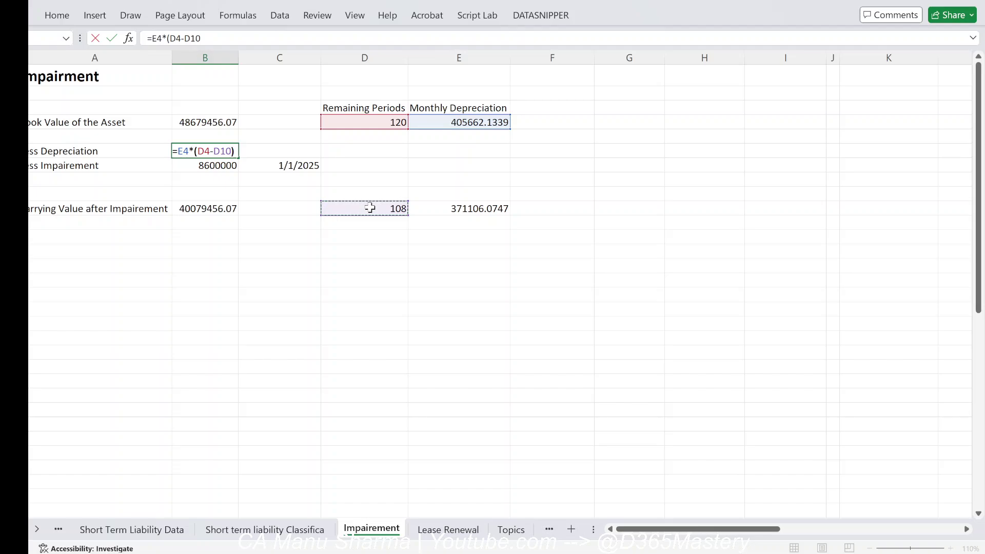
key(Return)
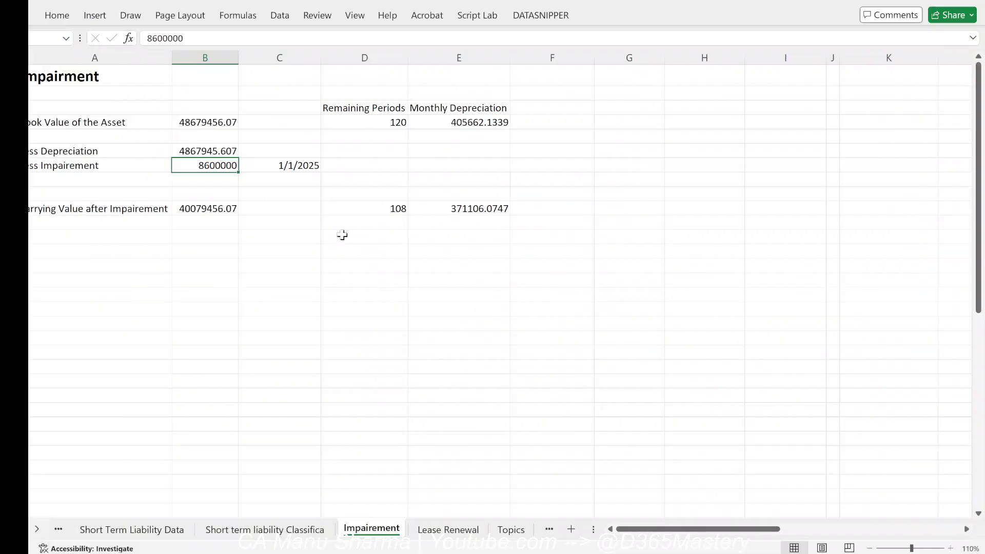
click(200, 152)
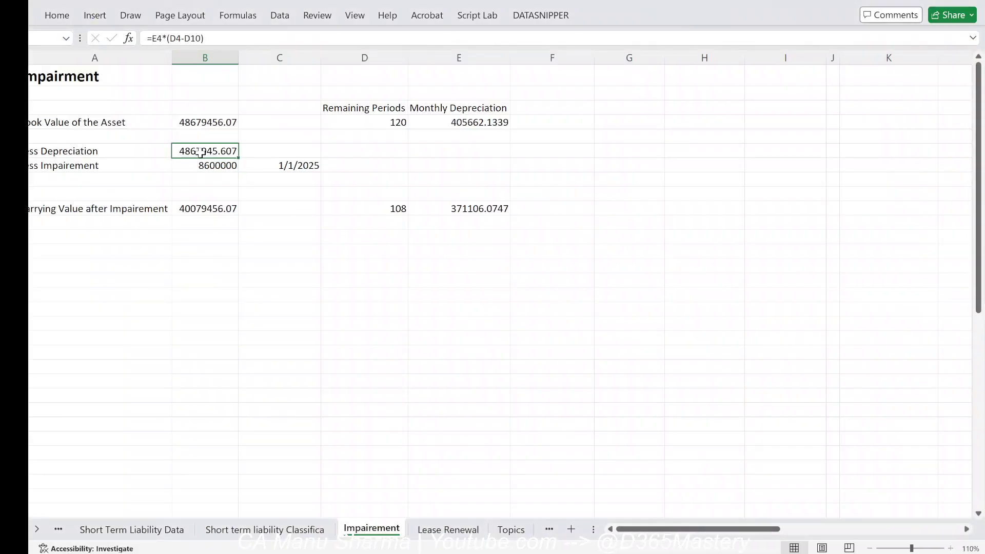
Change the Carrying Value after Impairment formula in B10 to =B4-SUM(B6:B7), deducting both depreciation and impairment from the book value.
click(218, 208)
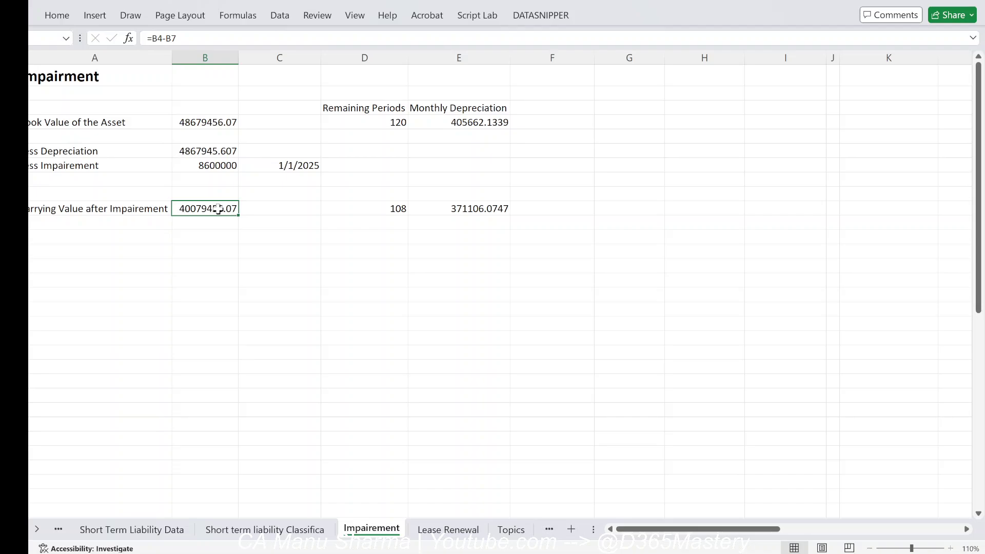
text(=)
key(Up)
key(Up)
key(Up)
key(Up)
key(Up)
key(Up)
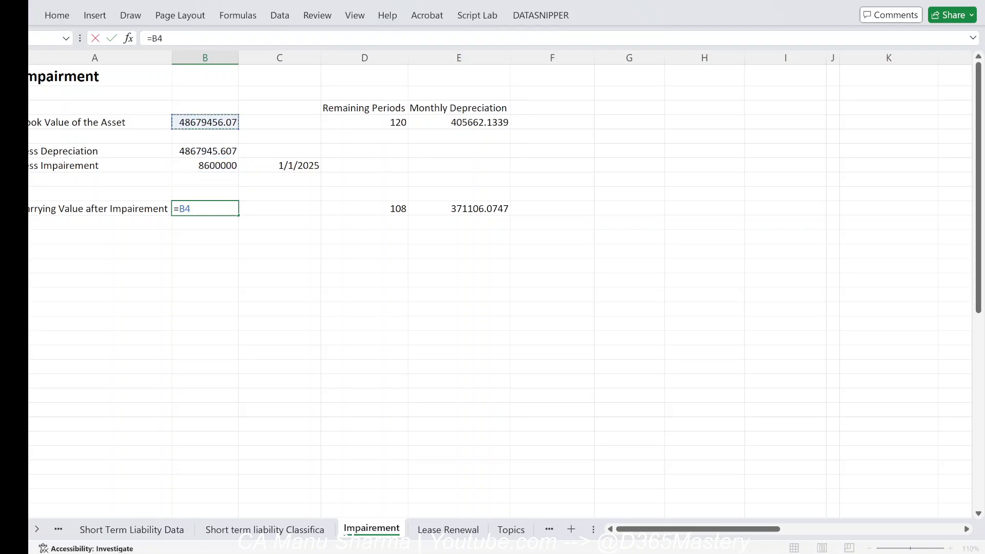
text(-sum)
key(Tab)
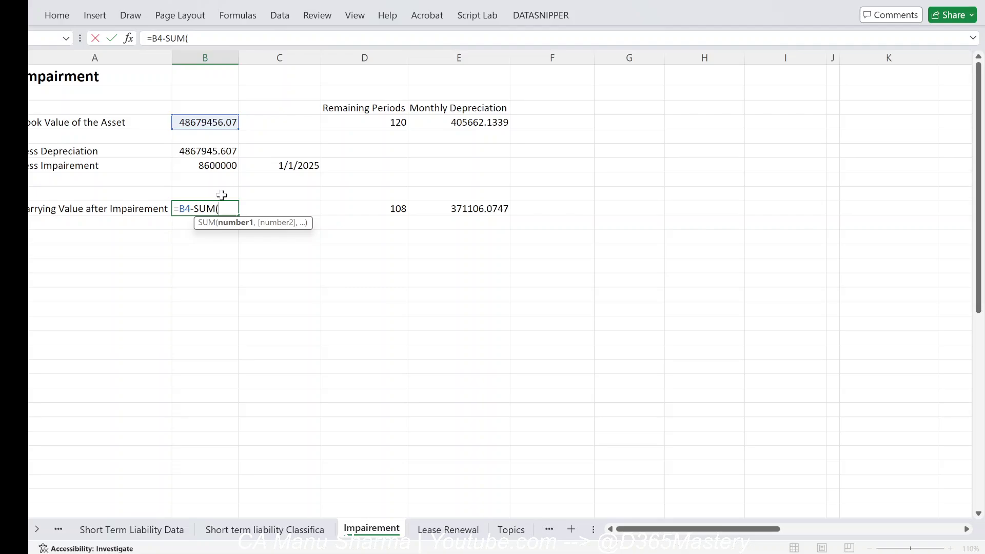
drag(224, 153, 222, 170)
key(Return)
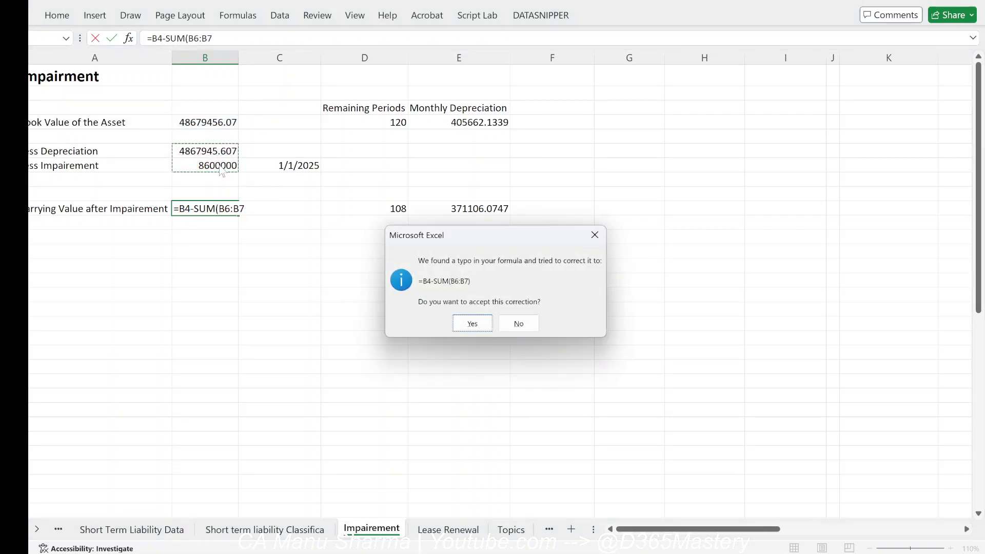
key(Return)
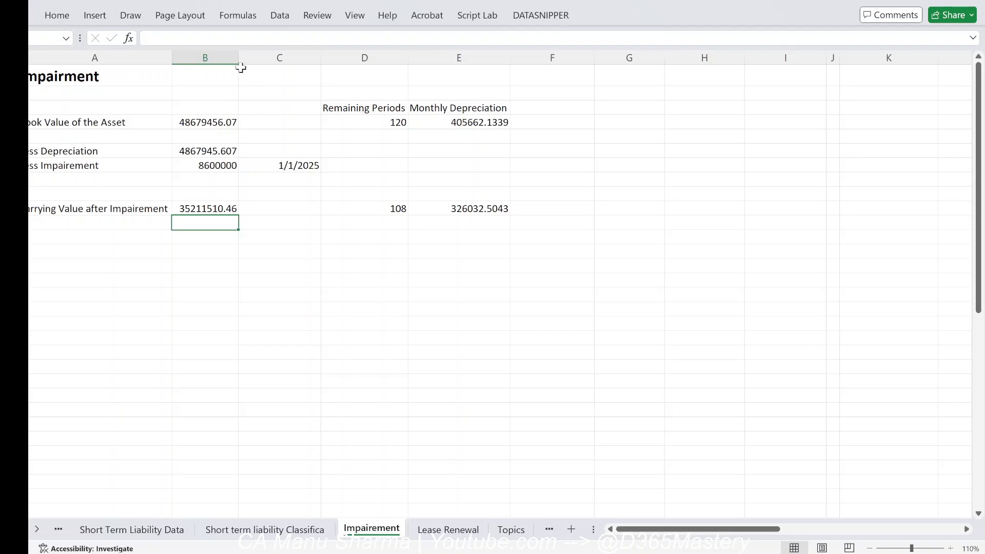
Widen column B and check the cells behind the carrying value, remaining periods and monthly depreciation after impairment.
drag(241, 68, 264, 62)
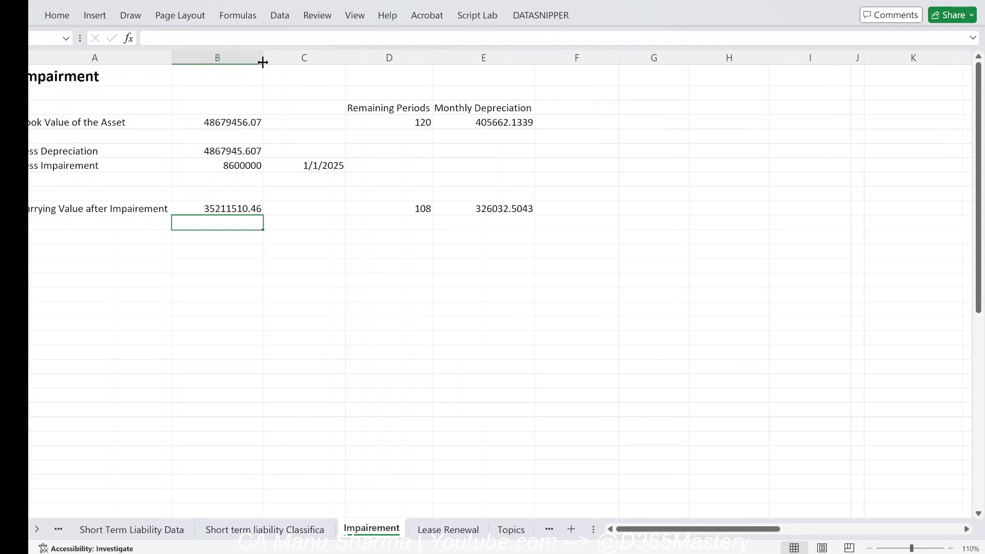
click(221, 205)
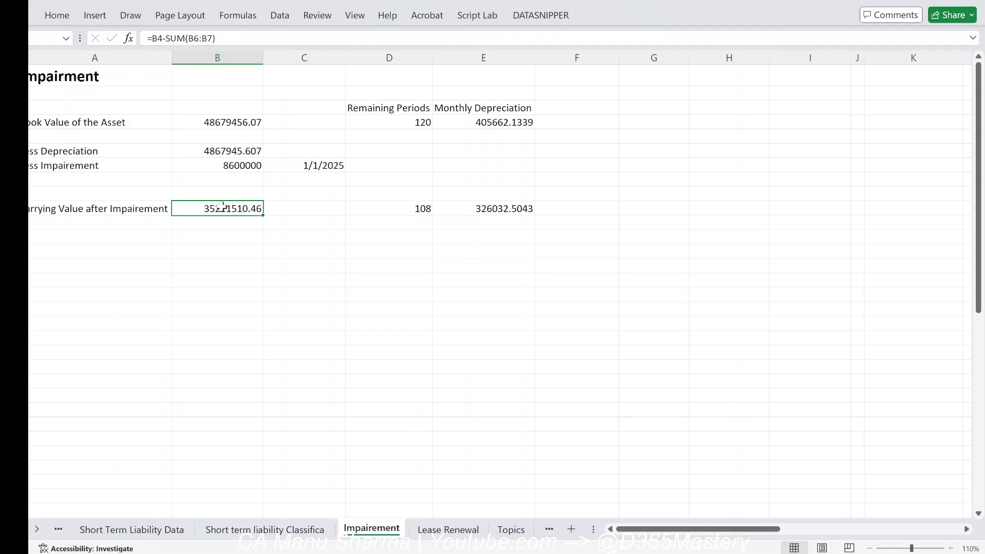
click(405, 208)
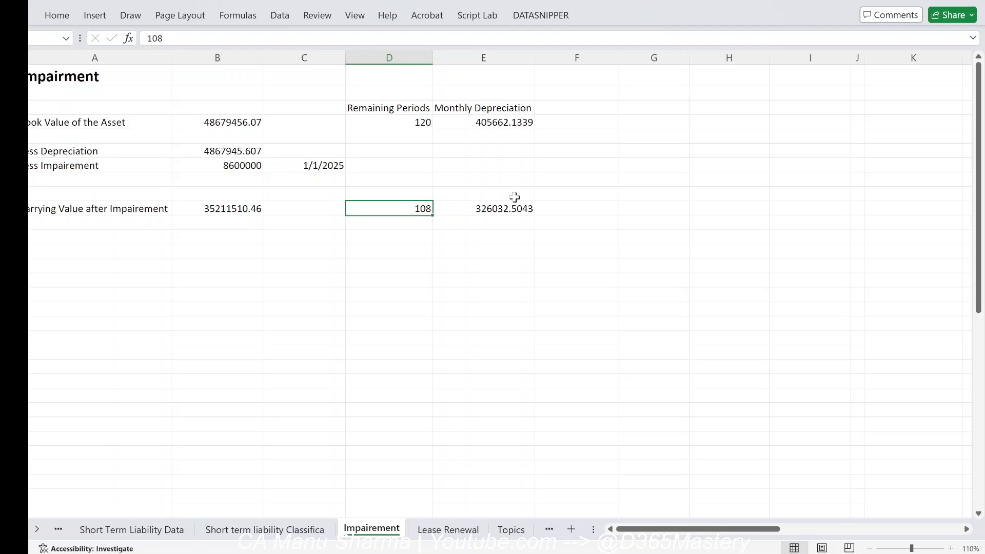
click(529, 208)
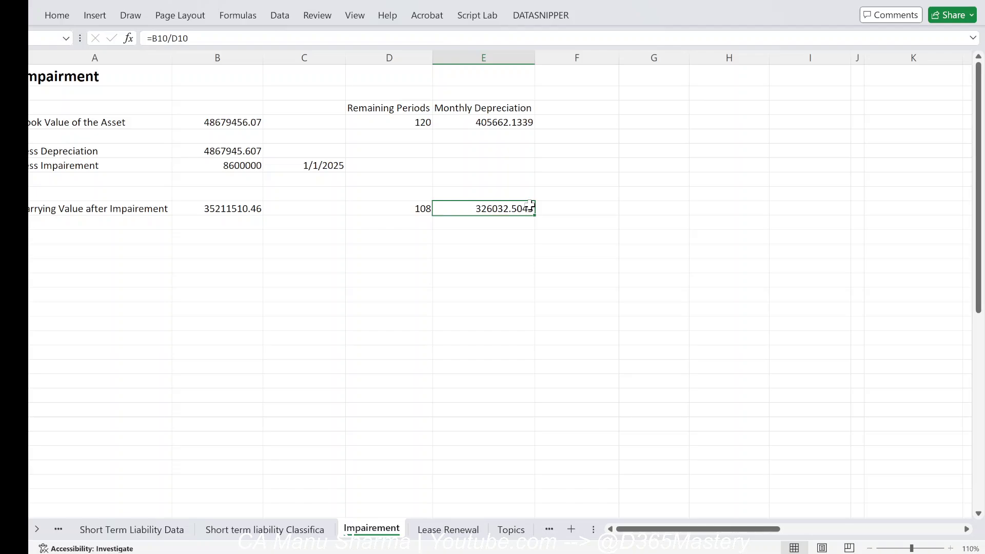
Switch to the OneNote Impairment page and review the applicable standards and the impairment entry's debit, credit and posting journal.
key(alt)
click(442, 513)
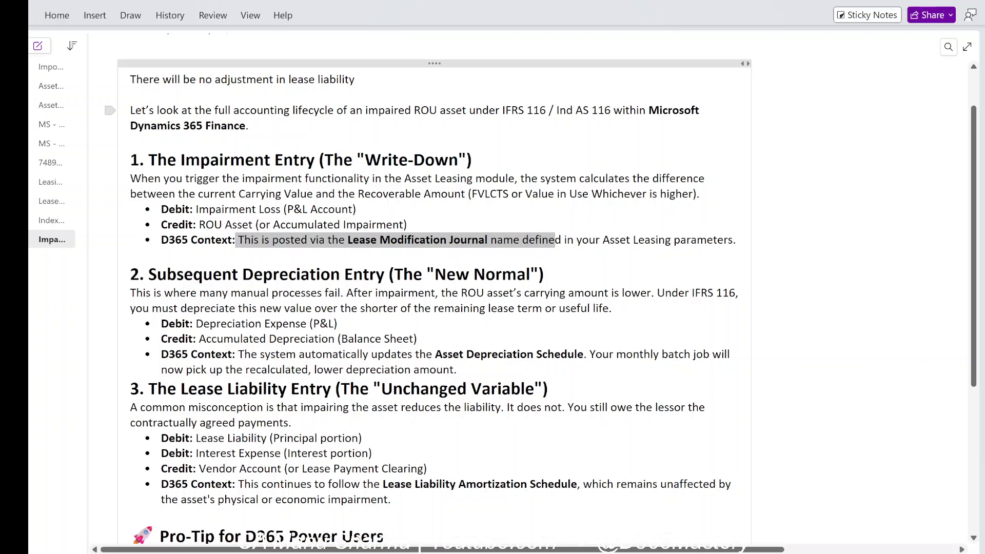
drag(496, 110, 614, 111)
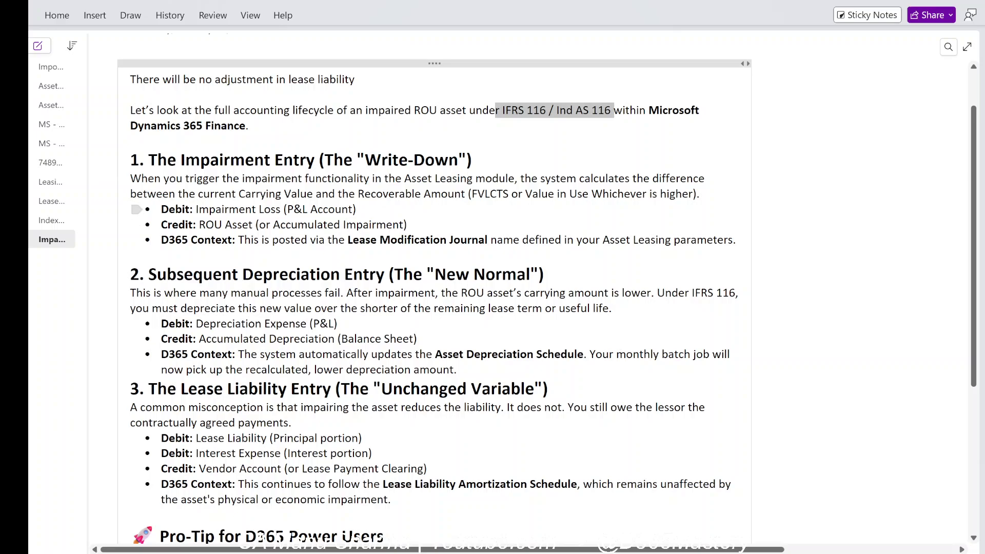
drag(195, 209, 359, 210)
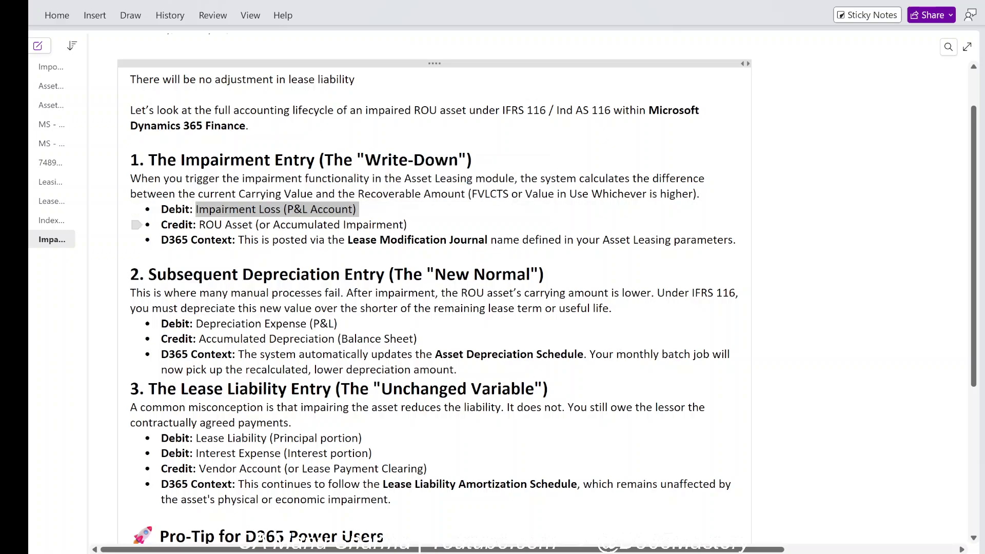
drag(199, 225, 413, 225)
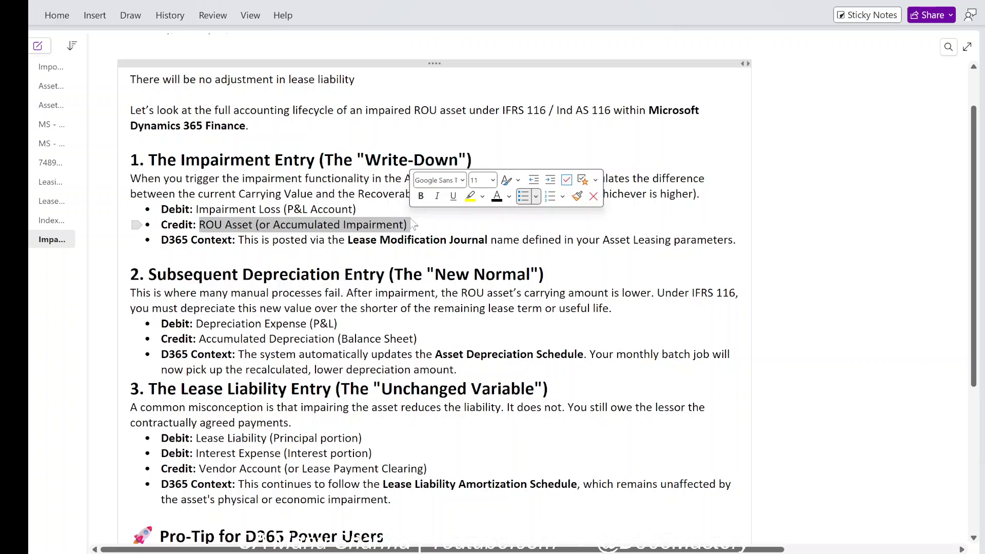
drag(308, 240, 497, 241)
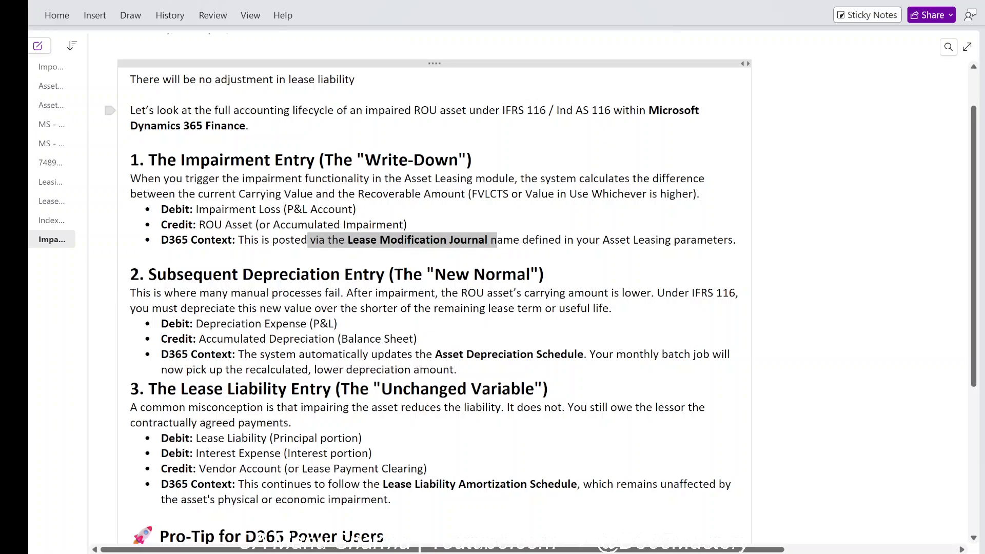
Make the words "lease liability" bold in the opening sentence about no adjustment.
drag(160, 80, 358, 80)
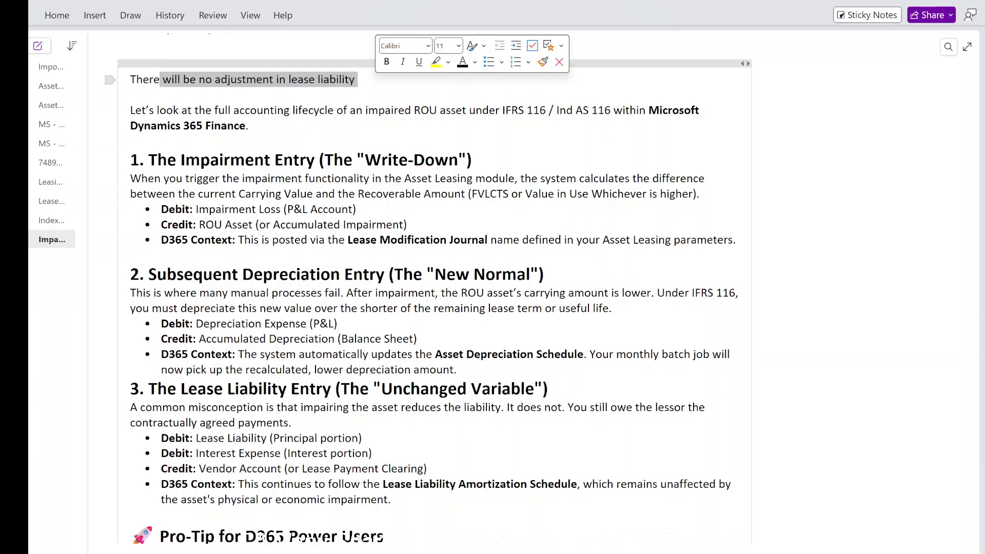
drag(361, 78, 290, 81)
click(301, 56)
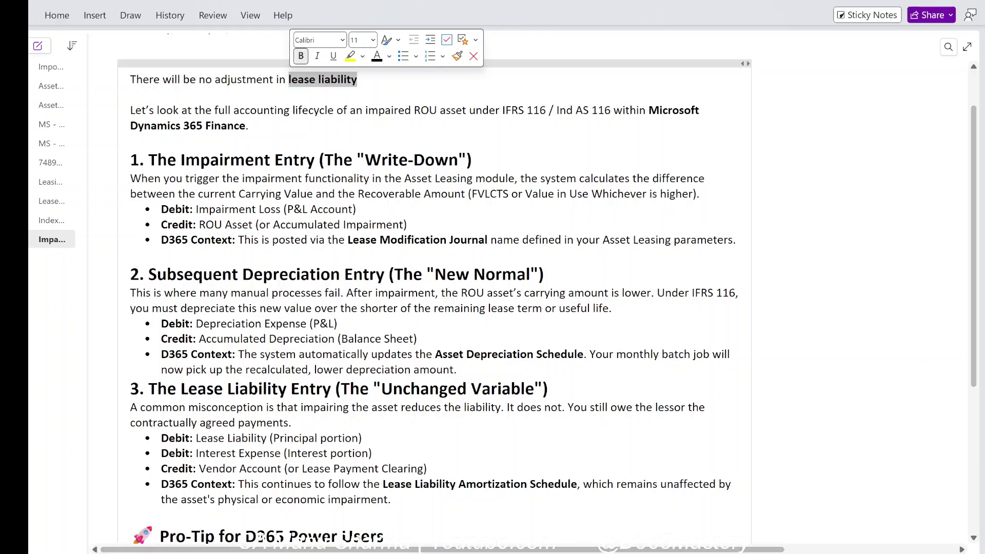
Review the notes on the subsequent depreciation entry, the lease liability entry, the pro-tip and the journal entry table.
scroll(434, 287, down, 1)
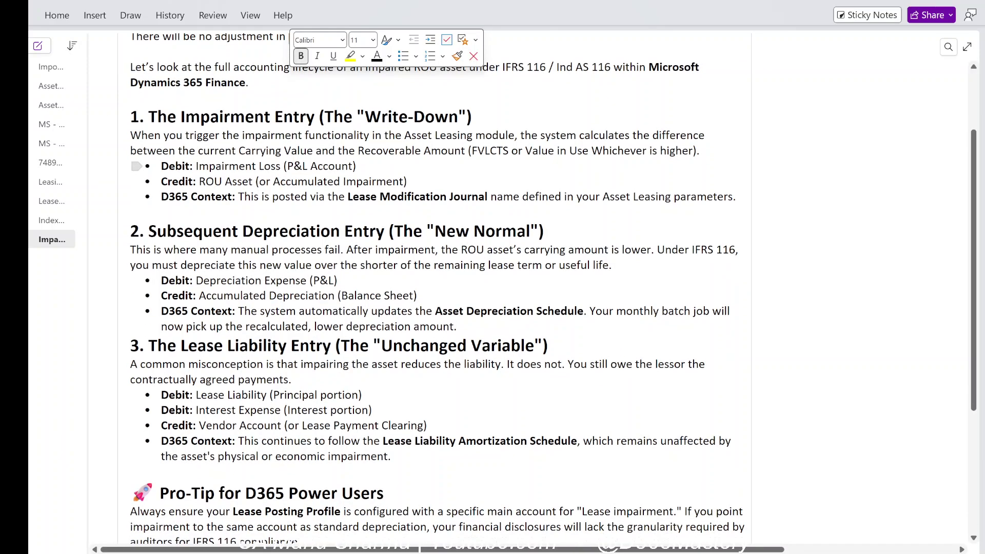
drag(263, 231, 544, 231)
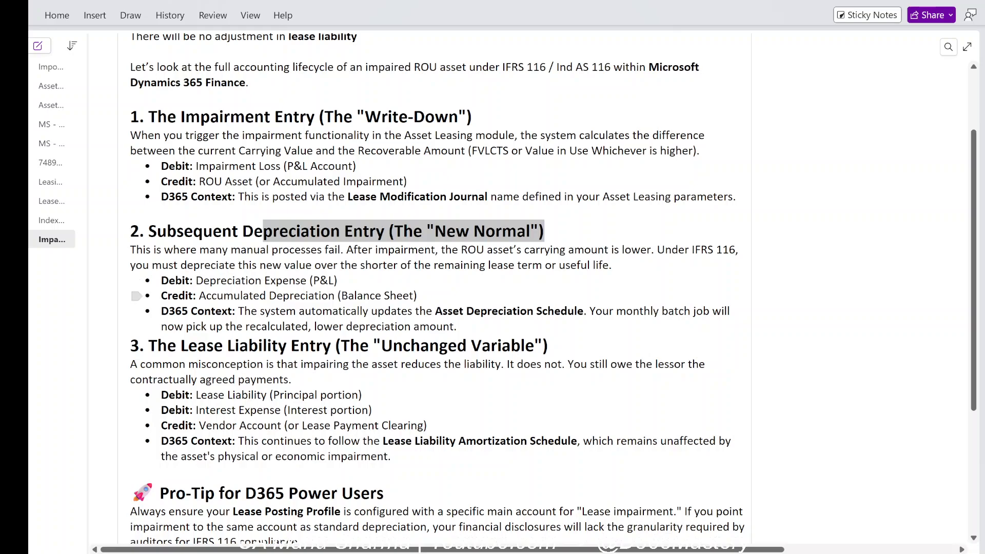
drag(203, 281, 338, 281)
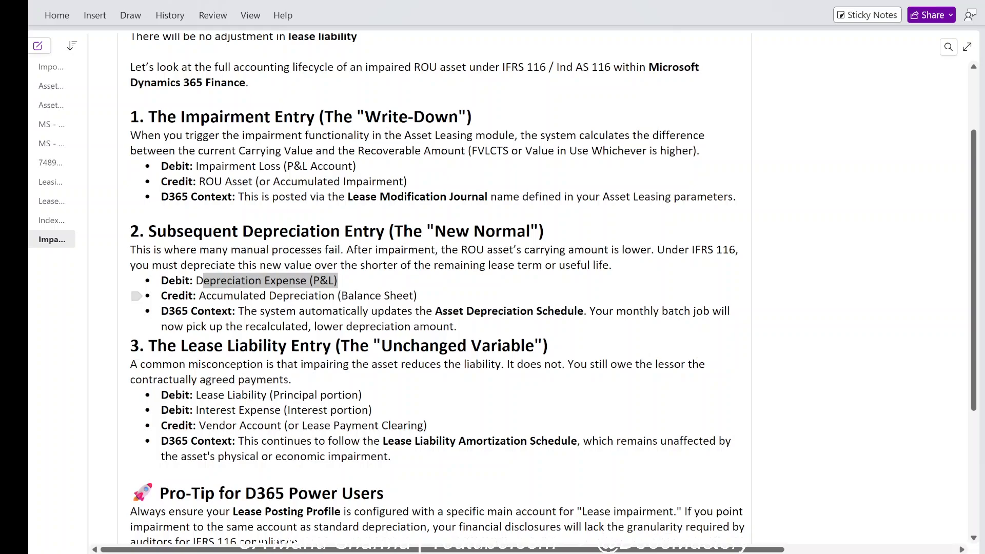
drag(216, 296, 402, 296)
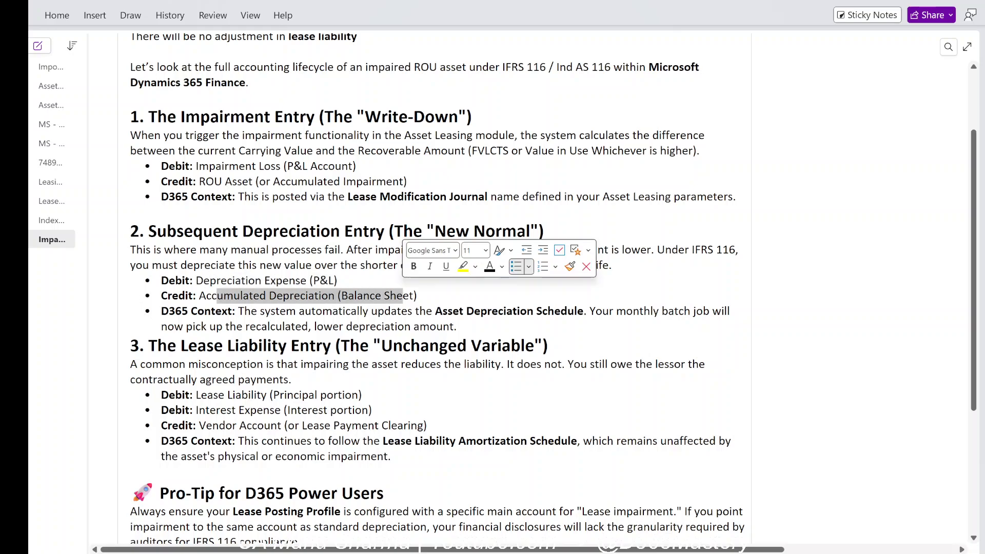
drag(391, 457, 130, 232)
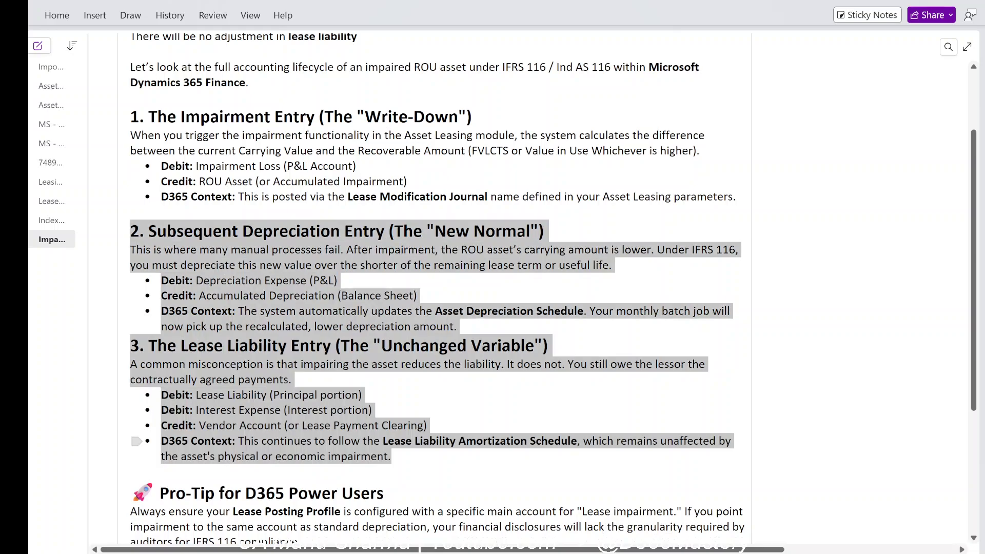
click(249, 296)
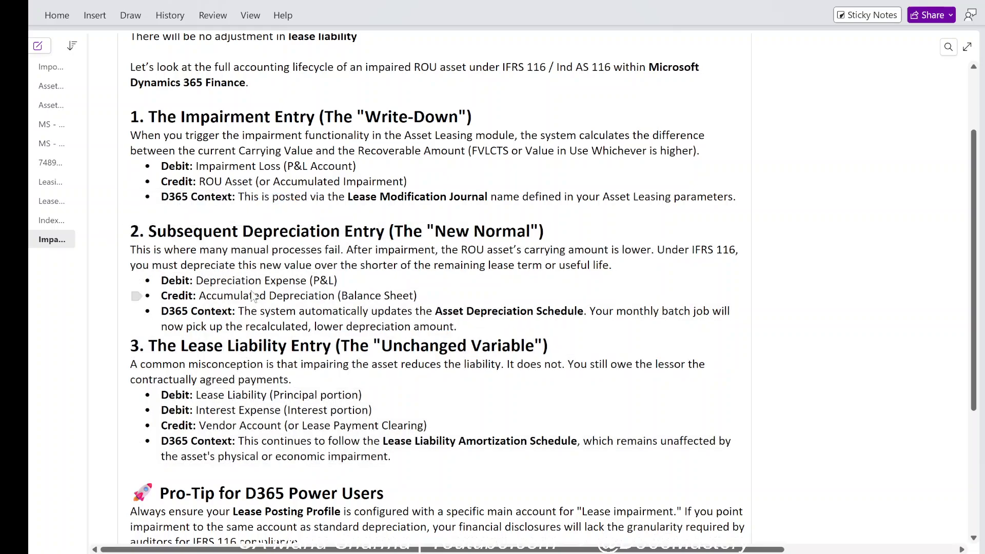
drag(390, 457, 137, 364)
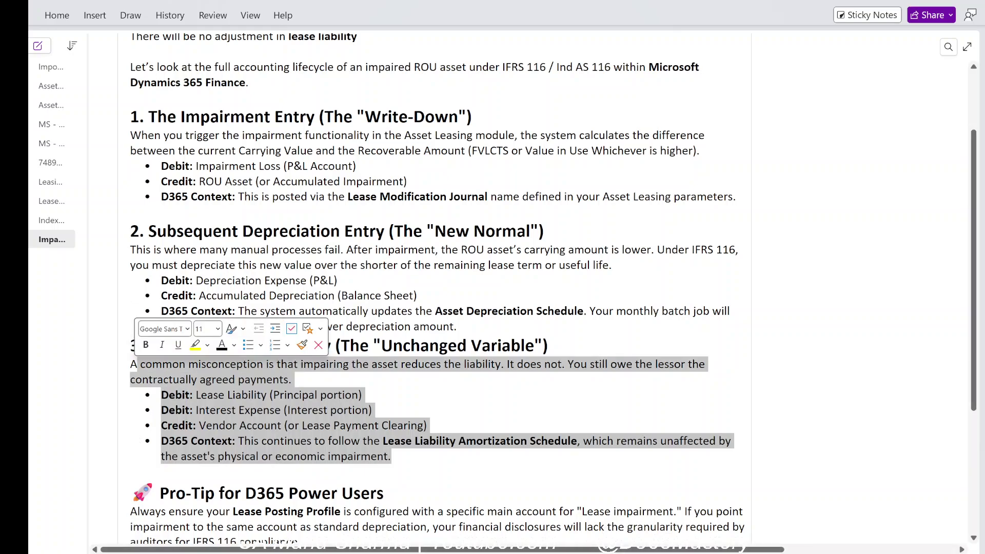
click(338, 281)
scroll(338, 311, down, 3)
scroll(239, 537, down, 1)
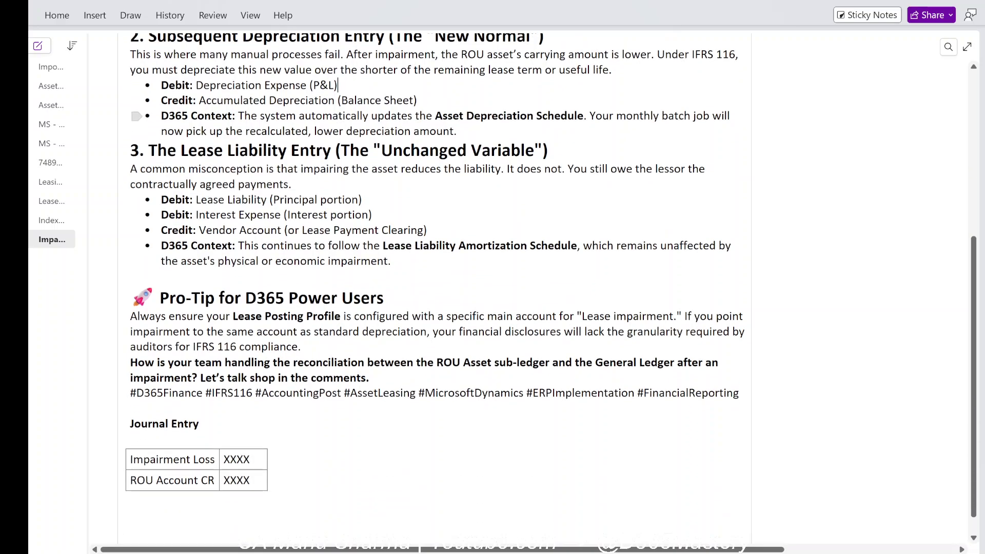
scroll(239, 537, down, 1)
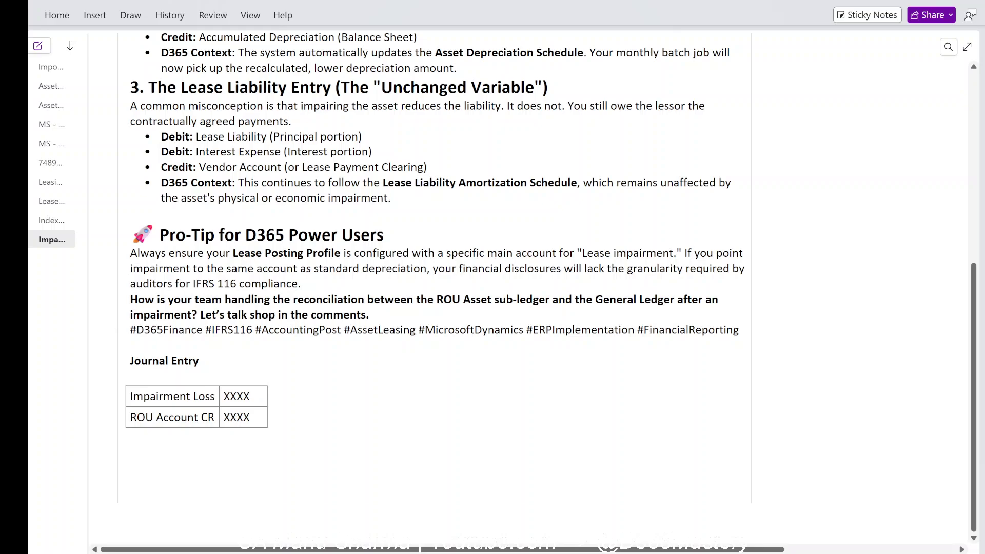
scroll(434, 308, up, 6)
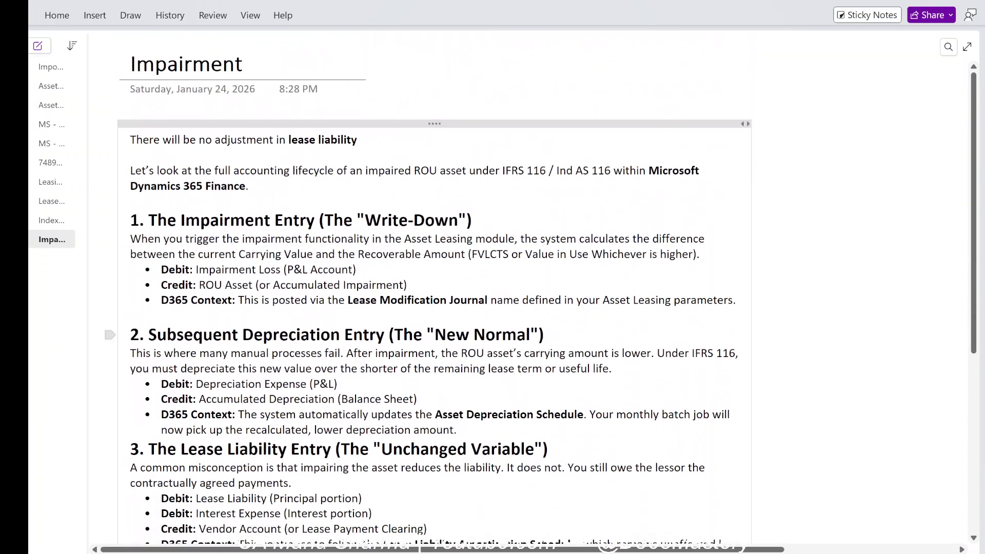
Switch to Finance and Operations and open the Asset leasing parameters.
mouse_move(491, 550)
click(492, 492)
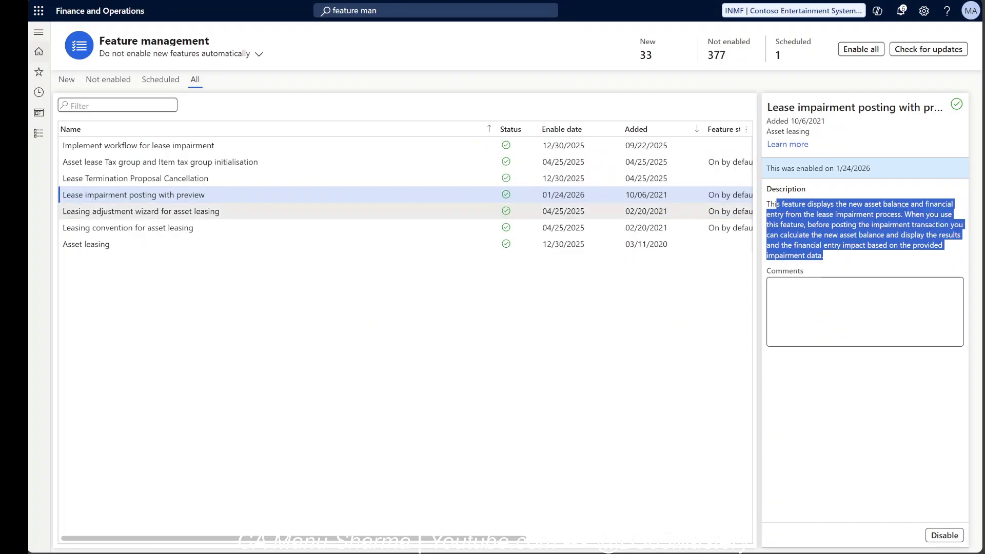
click(44, 140)
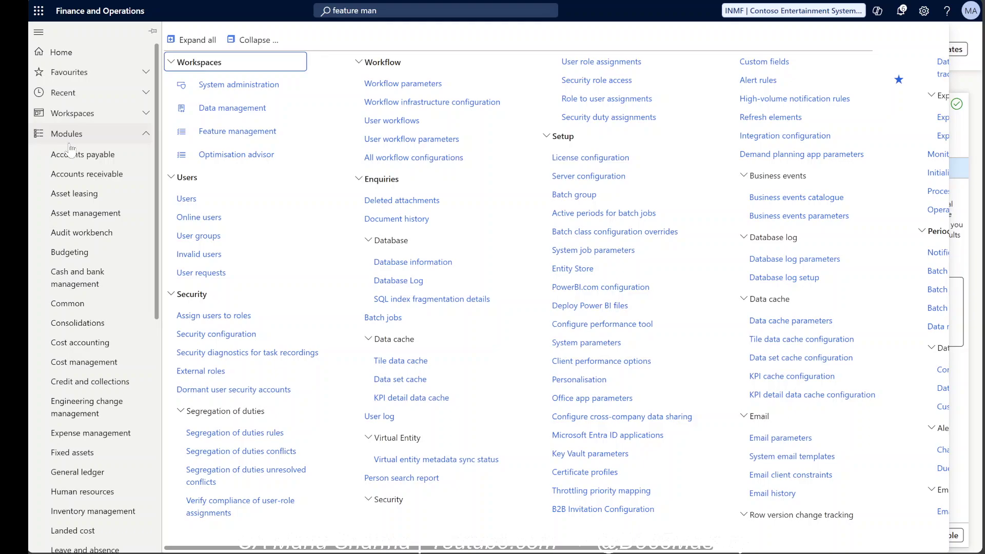
click(79, 194)
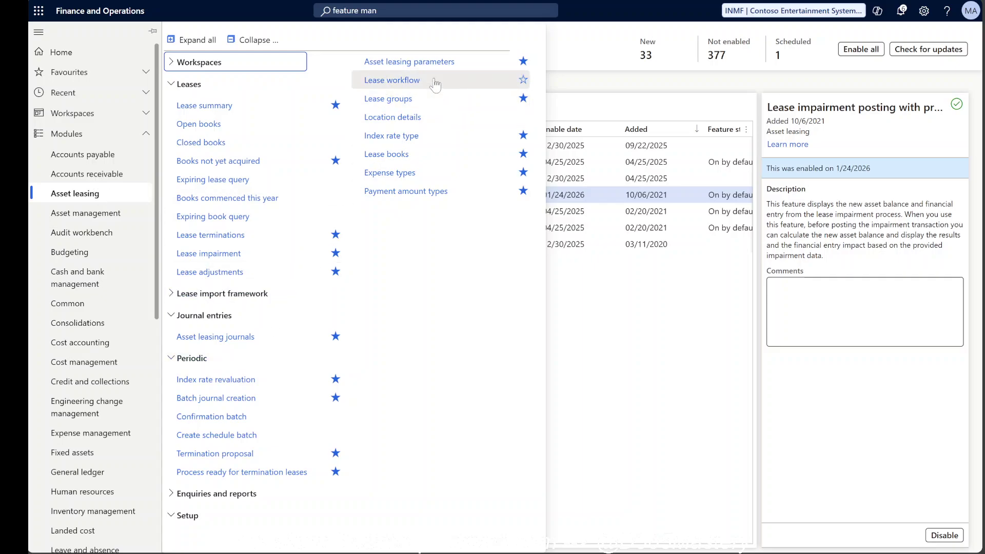
click(450, 62)
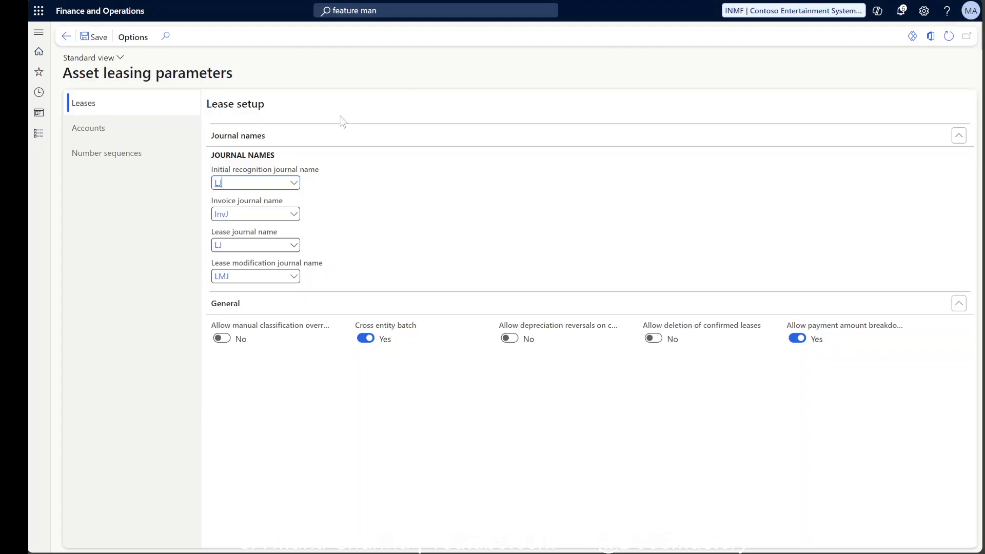
Check the journal name setup behind the lease modification journal LMJ, and return to the Asset leasing parameters.
drag(212, 263, 322, 264)
click(222, 282)
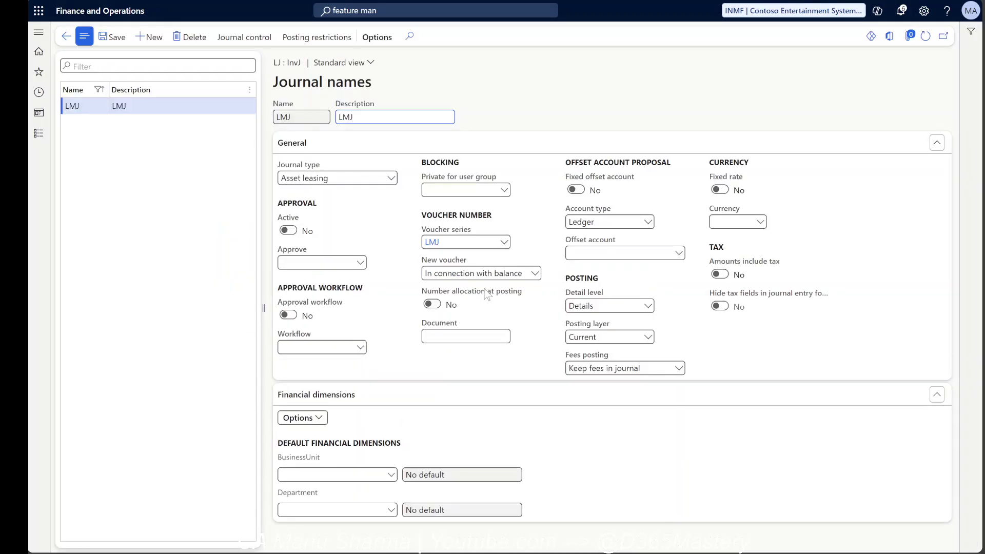
click(66, 37)
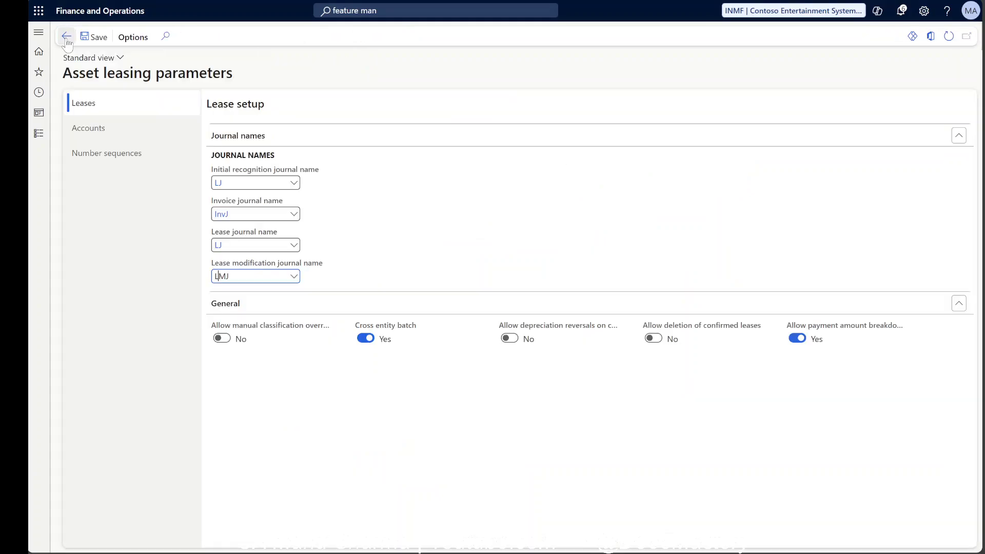
Show the lease accounts for the Impairment expense posting type and set the line's book type to IFRS.
click(99, 136)
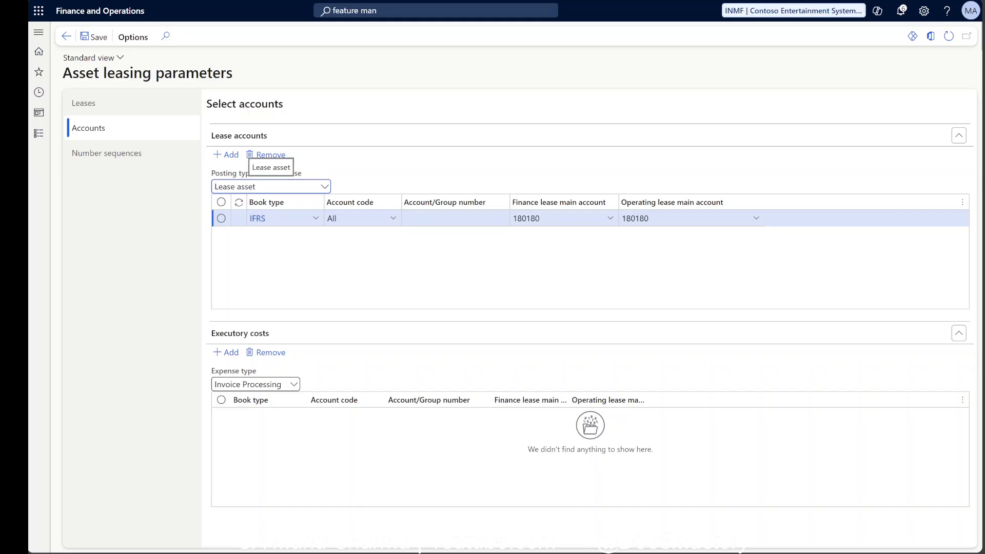
click(324, 187)
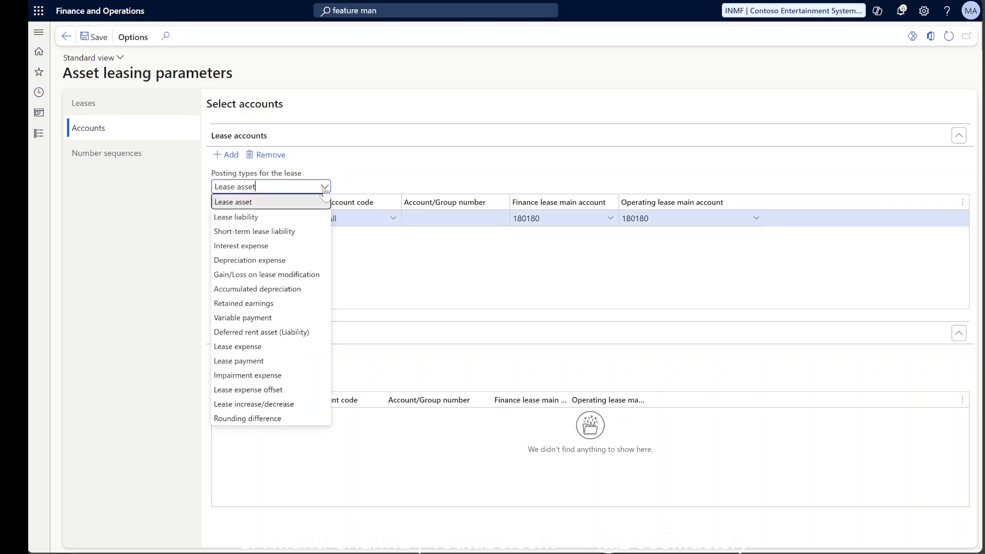
click(275, 376)
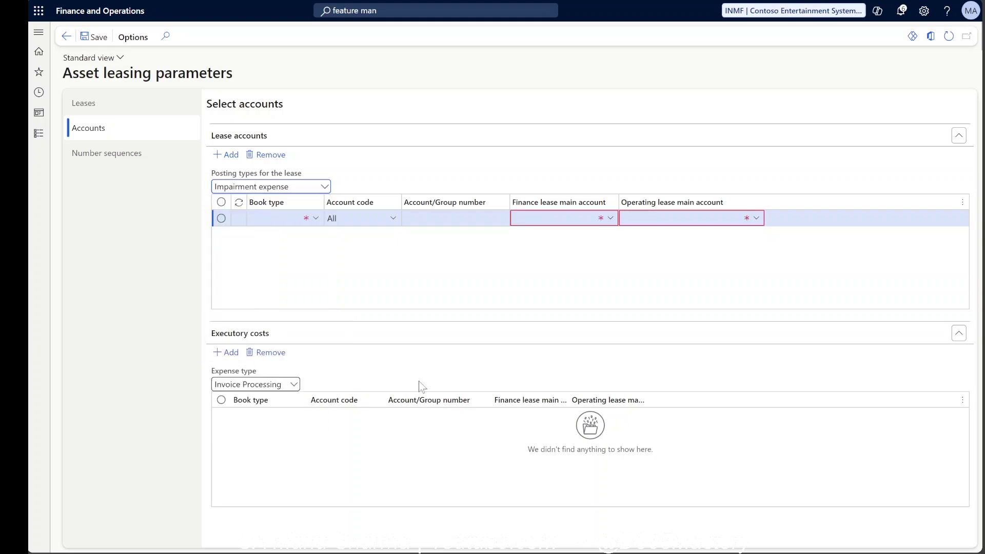
click(316, 219)
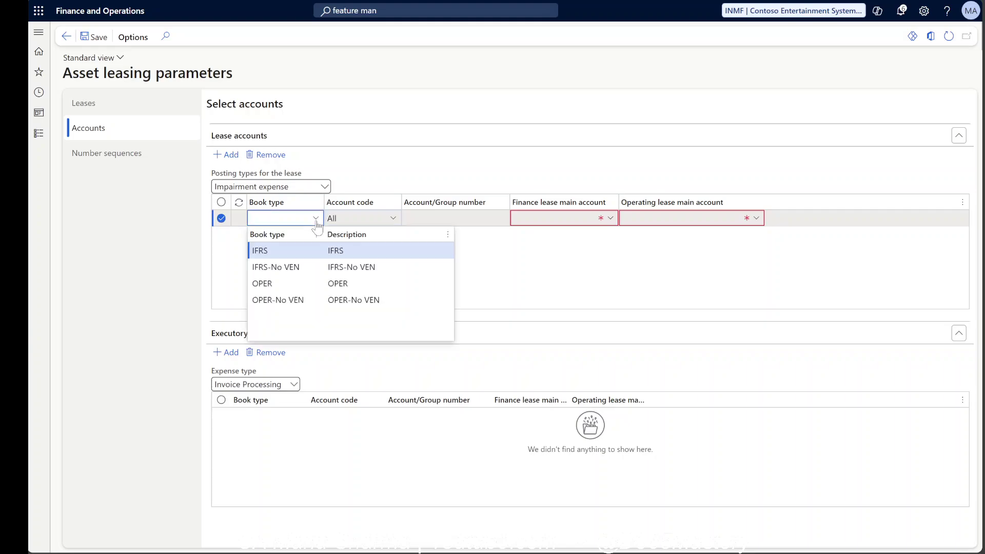
click(288, 250)
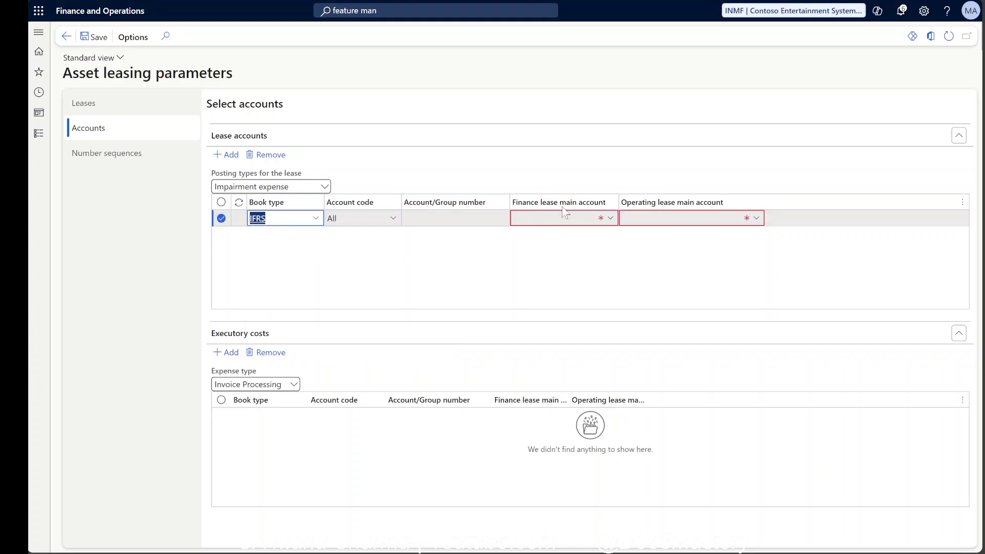
Search the finance lease main accounts for "impai" and "dep", and clear the search text.
click(610, 219)
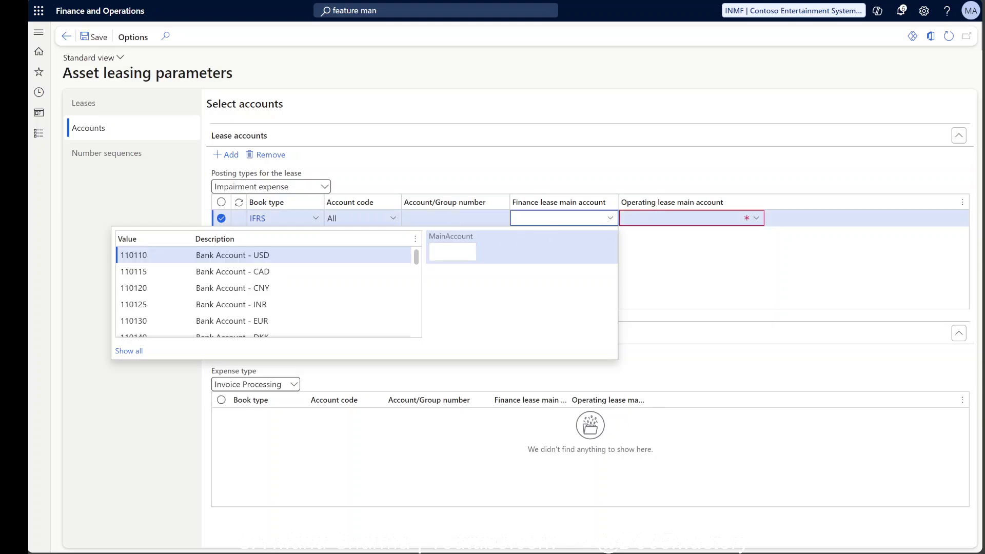
click(452, 252)
key(BackSpace)
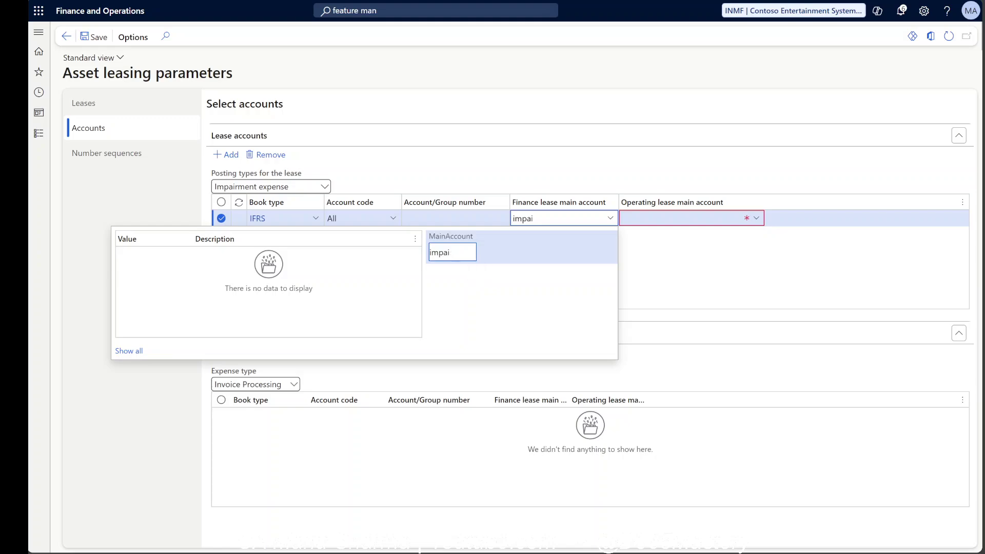
key(BackSpace)
key(BackSpace)
key(BackSpace)
text(dep)
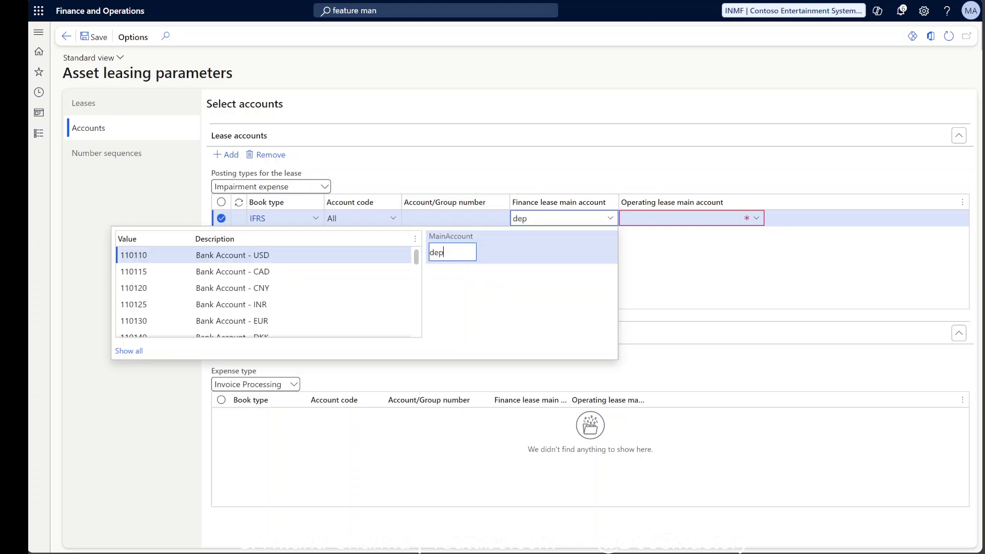
key(BackSpace)
key(BackSpace)
key(BackSpace)
Find the Lease Expense account among those starting with 6 and set both the finance and operating lease main accounts to 604530.
scroll(308, 277, down, 3)
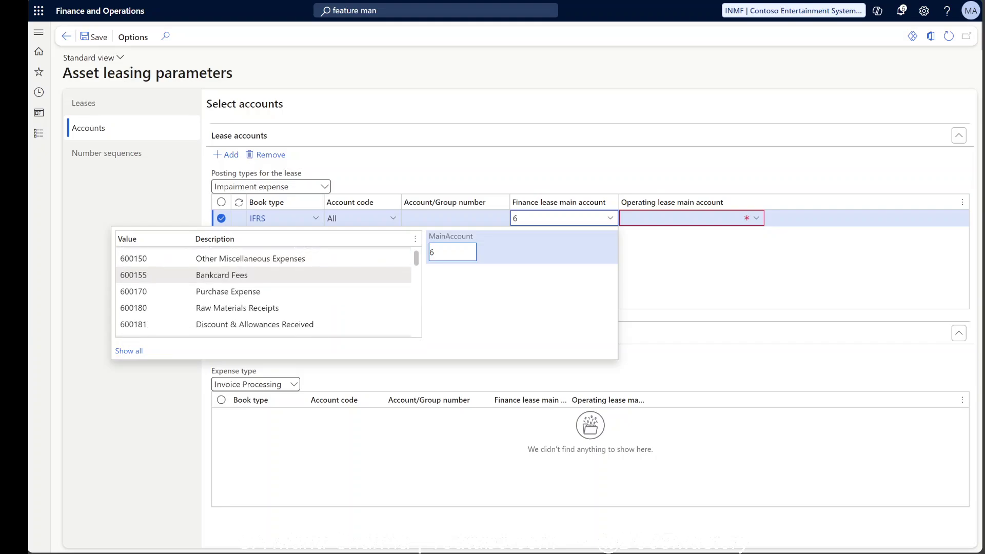
scroll(265, 287, down, 8)
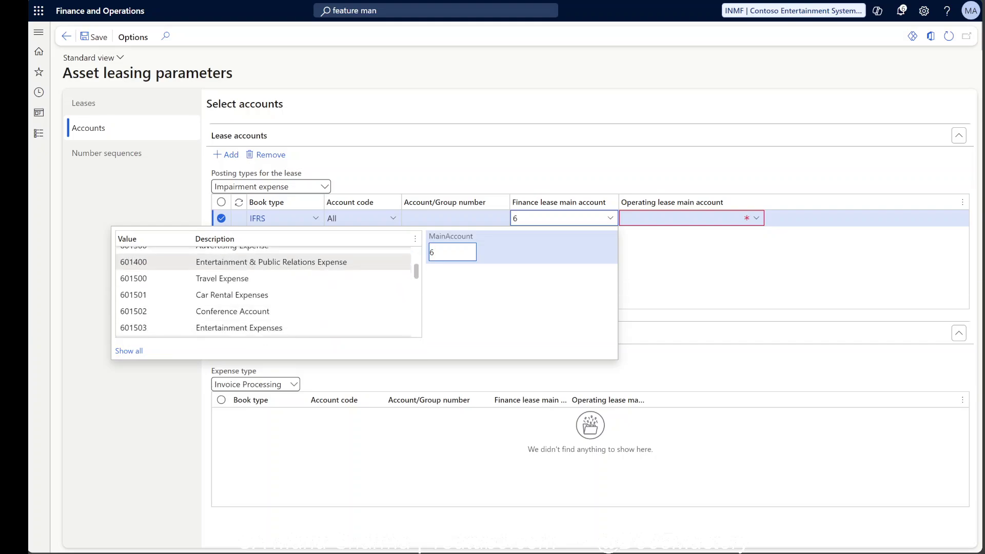
scroll(265, 288, down, 6)
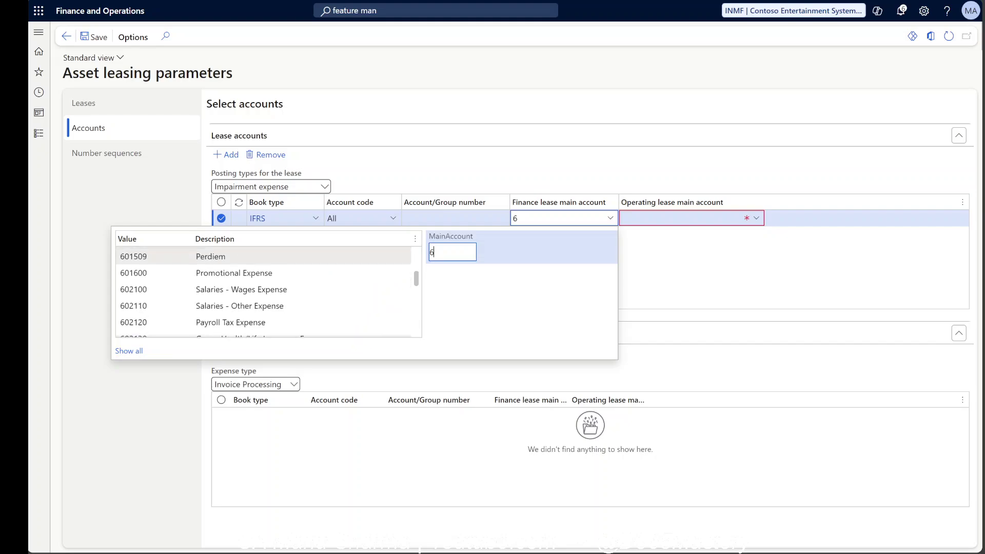
scroll(265, 269, down, 3)
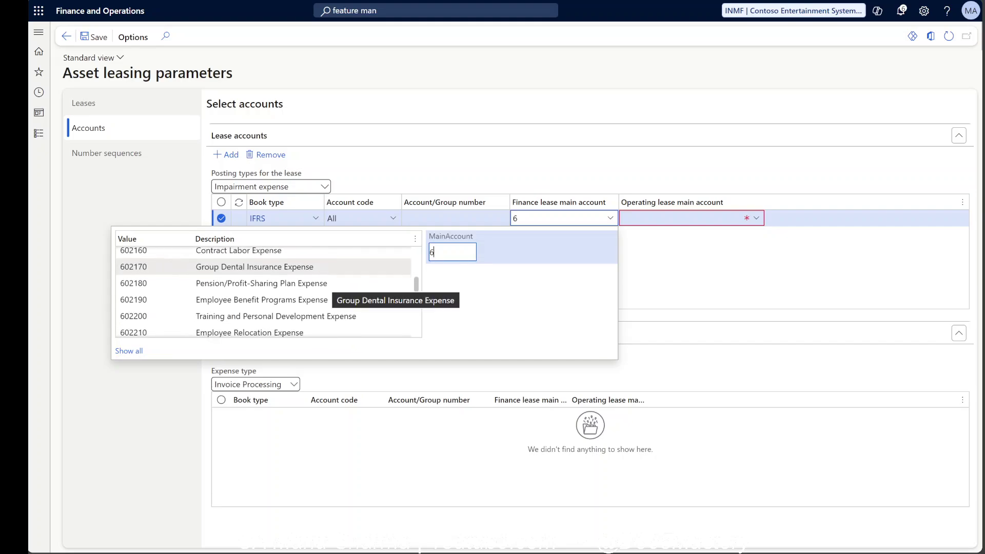
scroll(264, 287, down, 8)
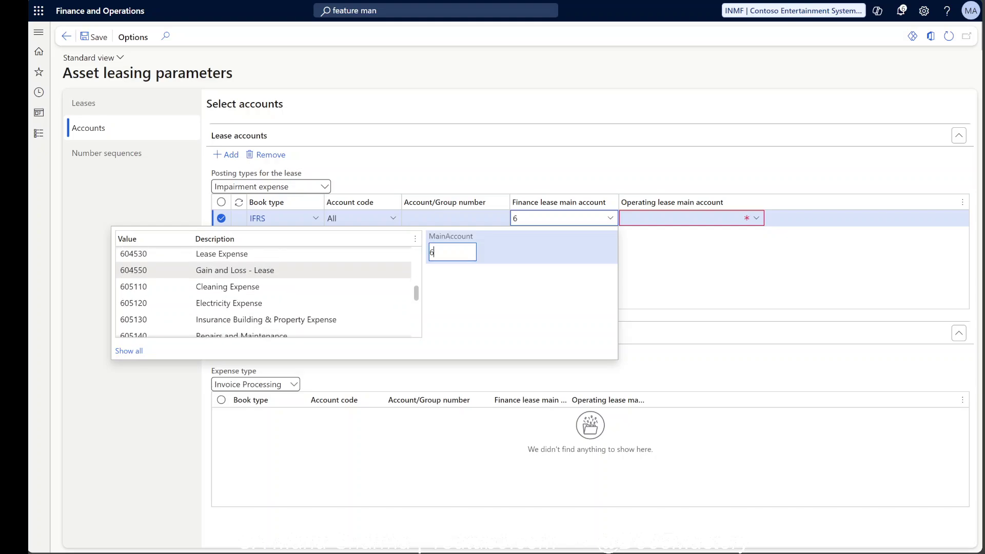
scroll(267, 290, up, 2)
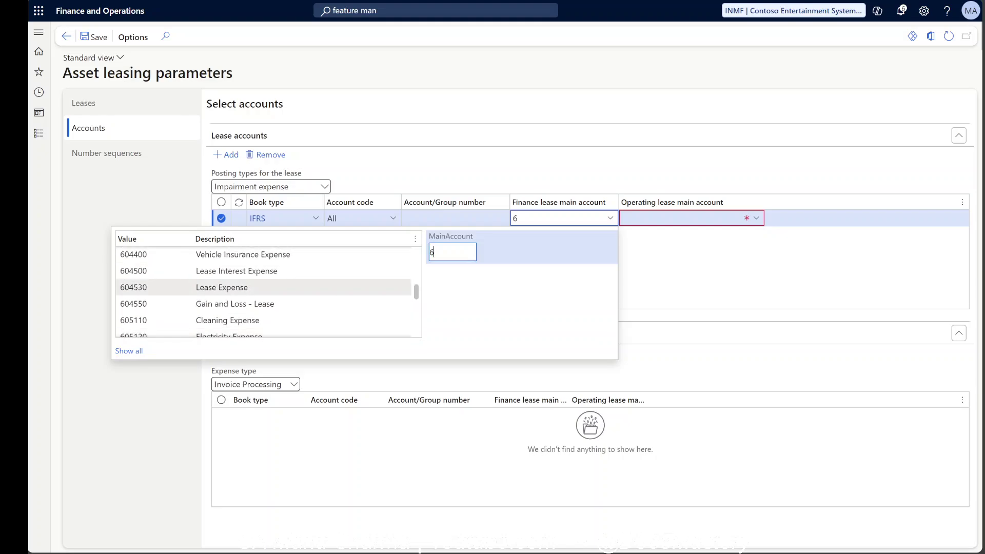
click(267, 293)
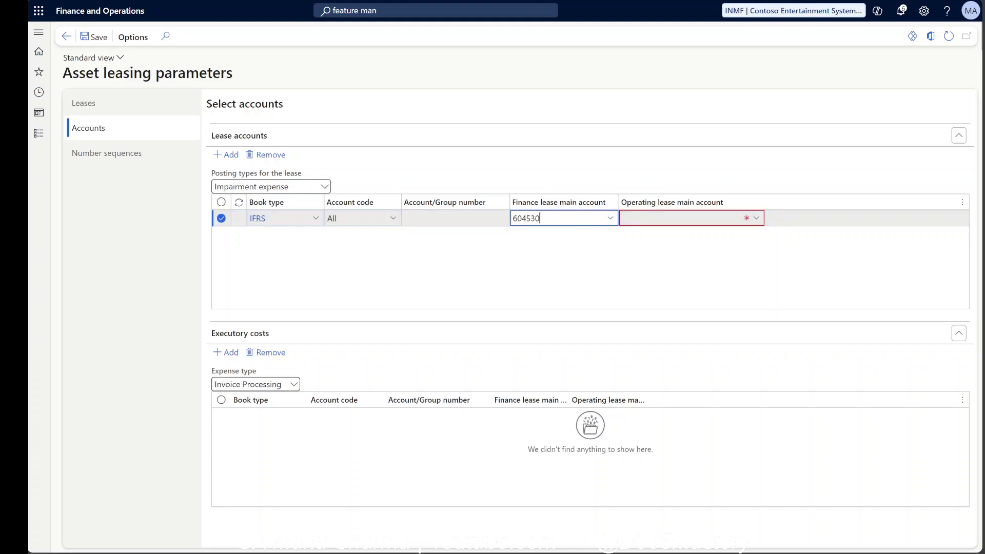
key(Tab)
text(604530)
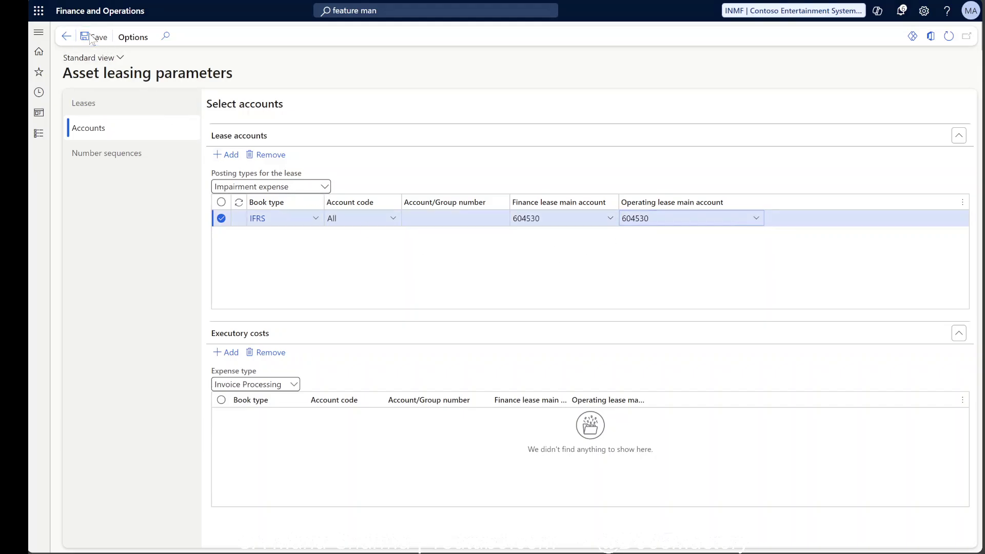
Leave the lease accounts setup and open the Lease summary of the Asset leasing module.
click(112, 104)
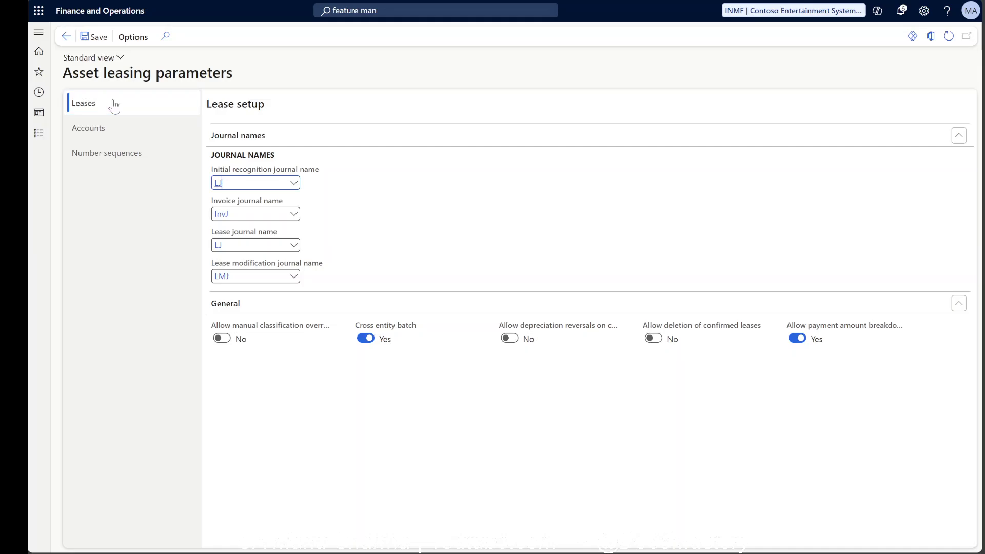
click(45, 140)
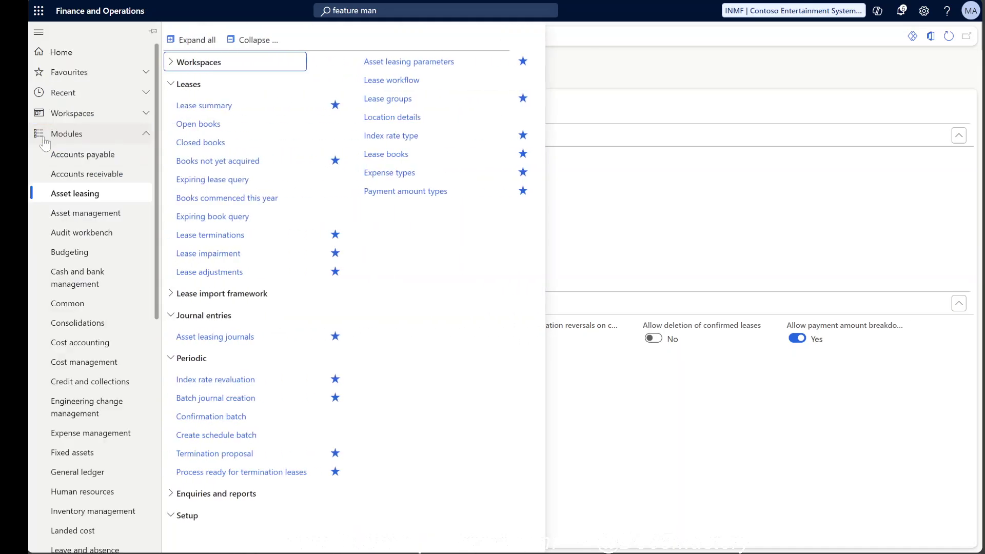
click(216, 103)
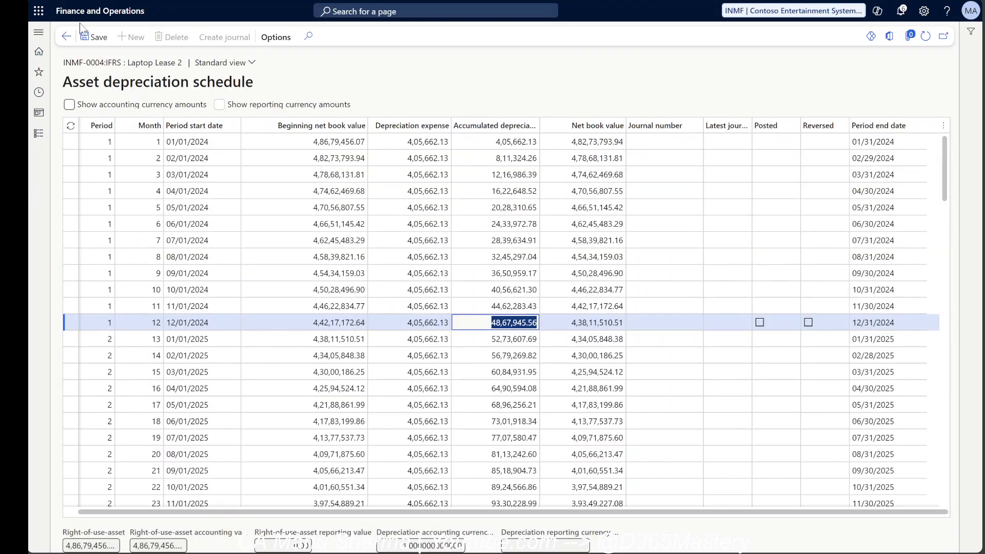
Go back from the depreciation schedule to the details of Laptop Lease 2 and open its IFRS book.
click(67, 36)
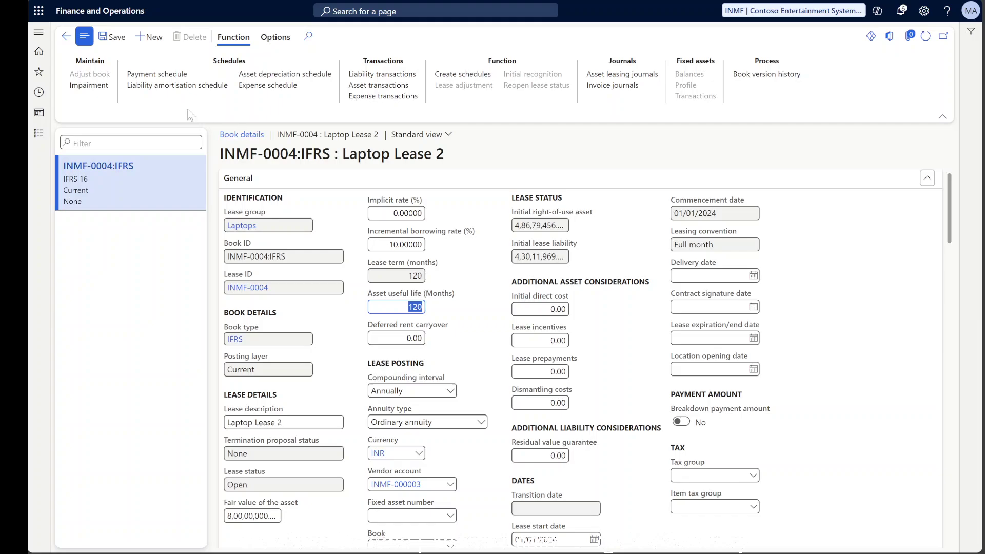
click(66, 38)
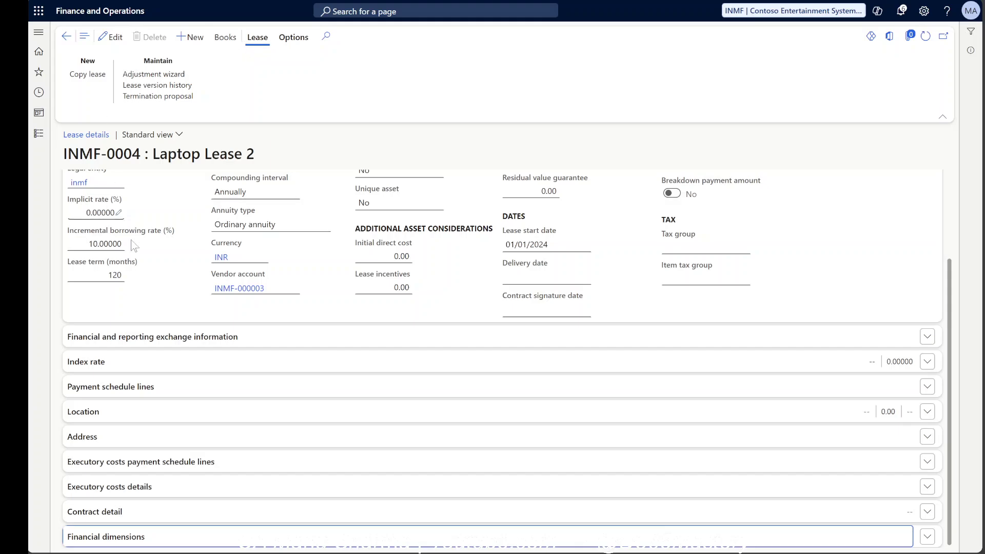
click(227, 39)
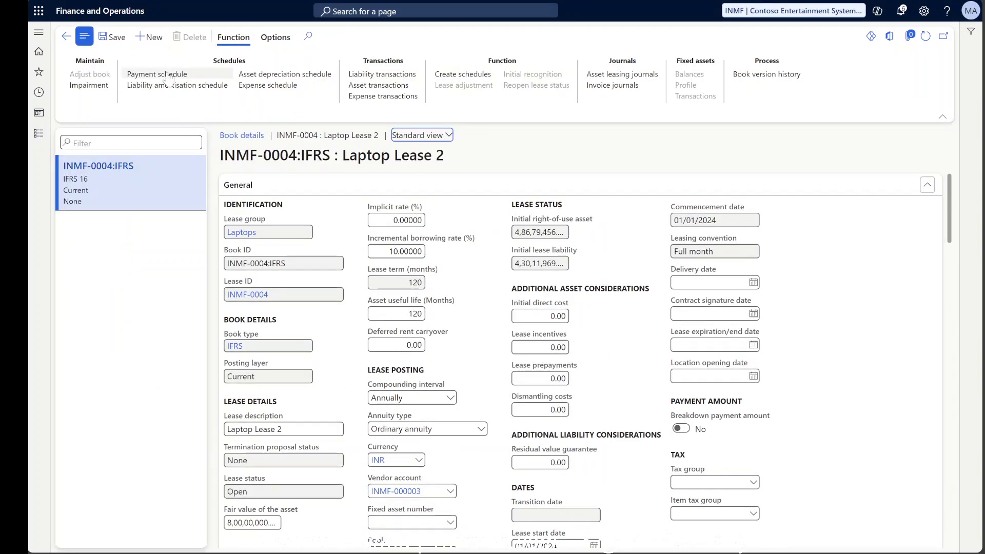
Open the book's asset depreciation schedule and compare its net book value and depreciation with the Impairement sheet in Lease.xlsx.
click(300, 92)
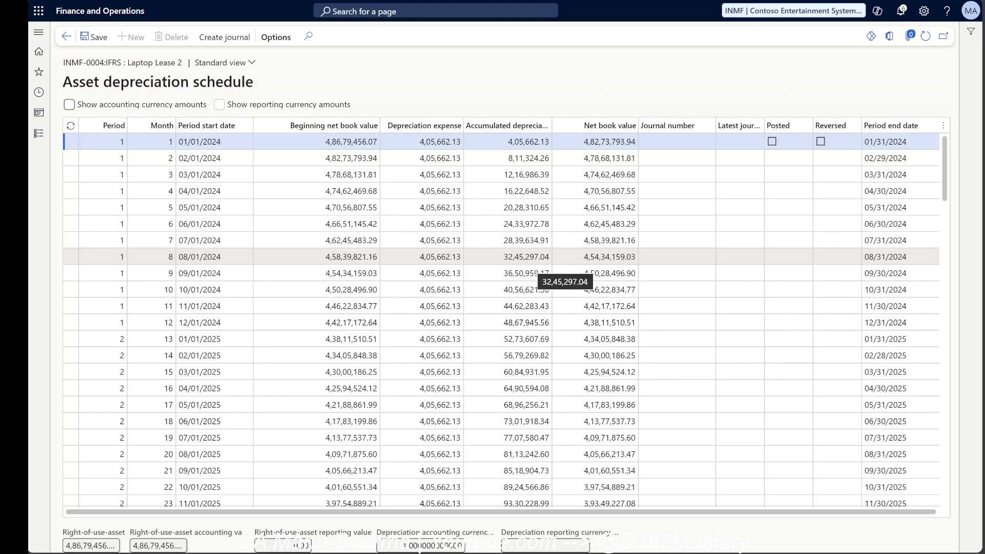
scroll(537, 261, right, 1)
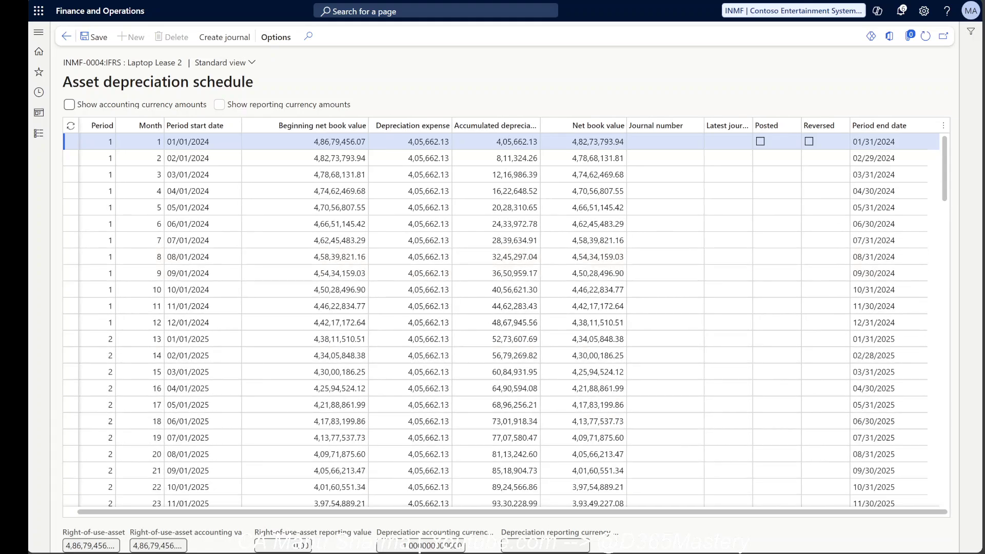
mouse_move(552, 553)
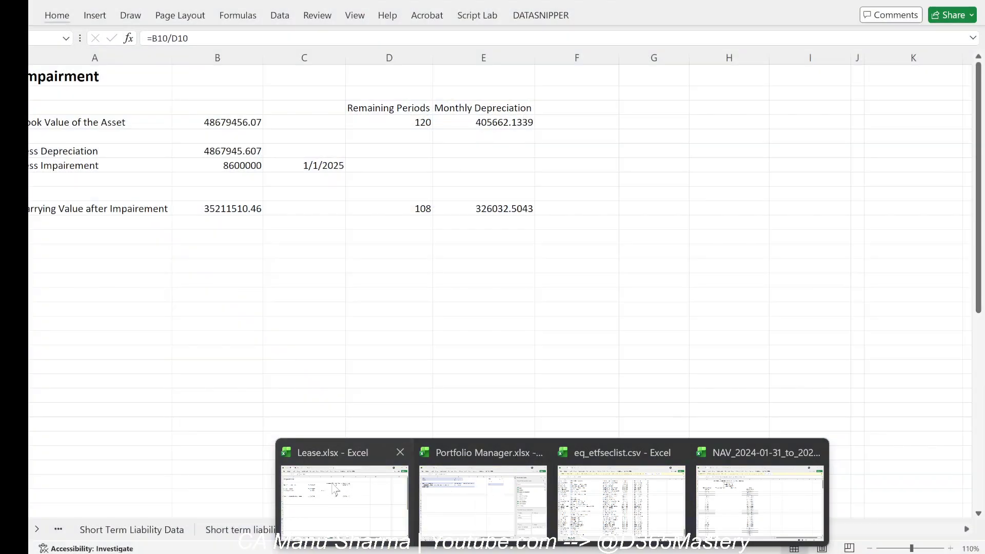
click(334, 490)
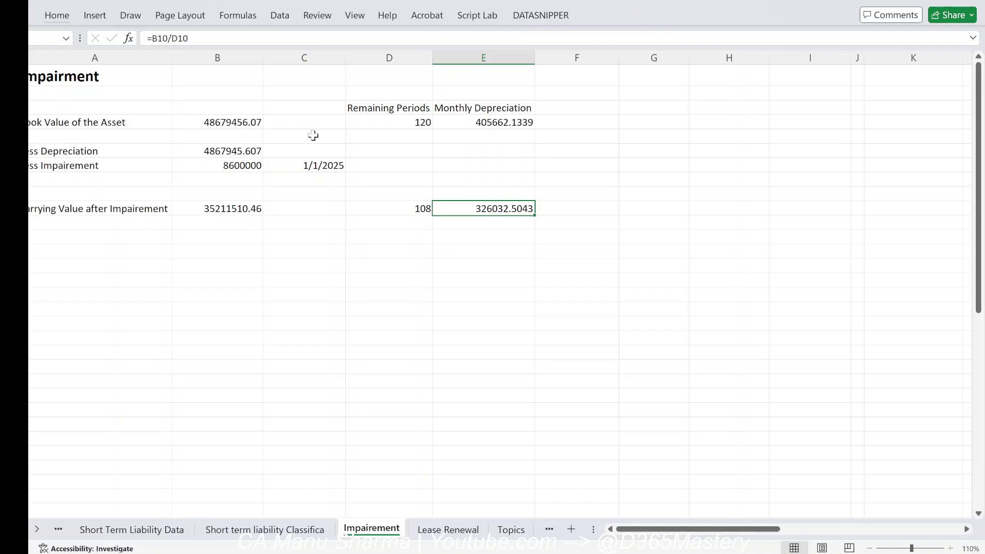
key(alt+Tab)
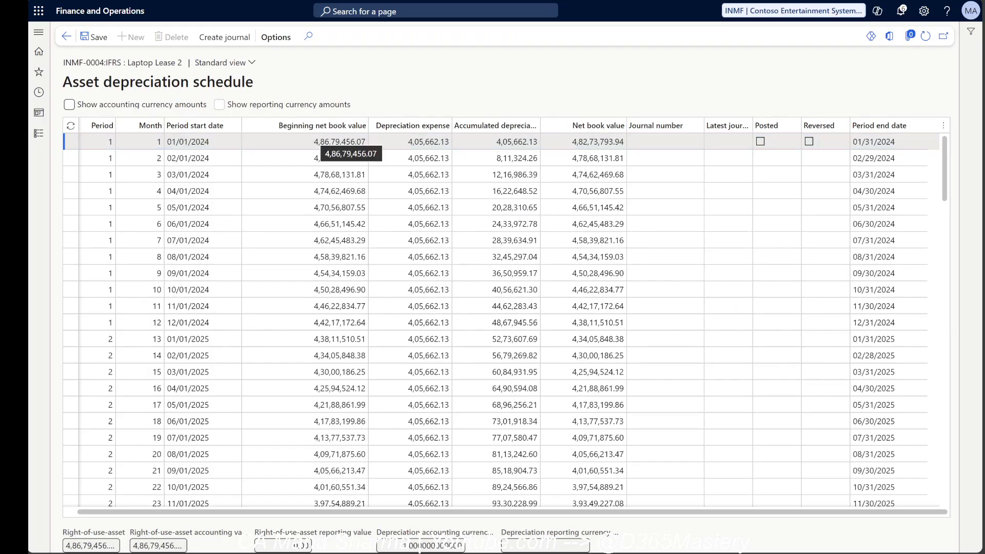
key(alt+Tab)
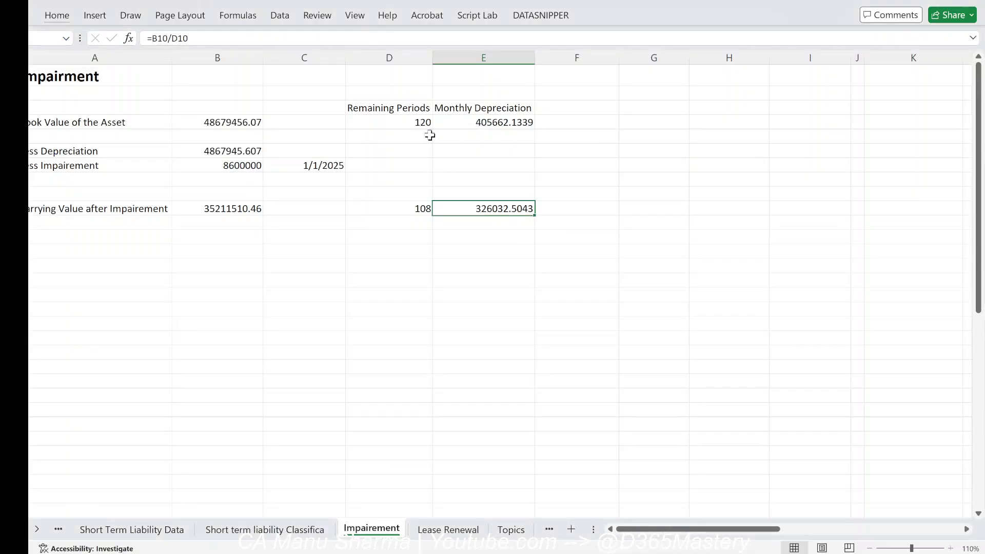
key(alt+Tab)
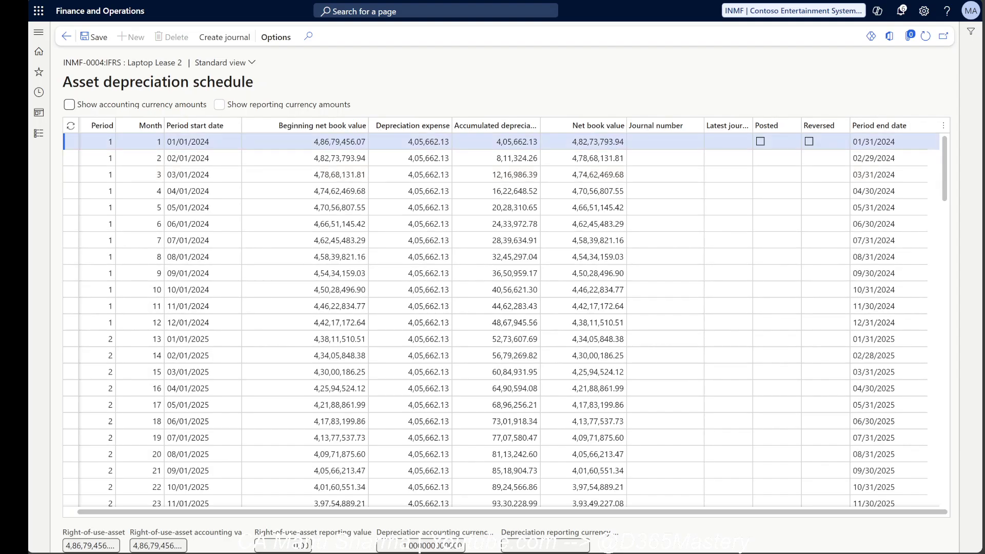
Leave the asset depreciation schedule, switch to Lease.xlsx and highlight the Less Depreciation row on the Impairement sheet.
click(66, 36)
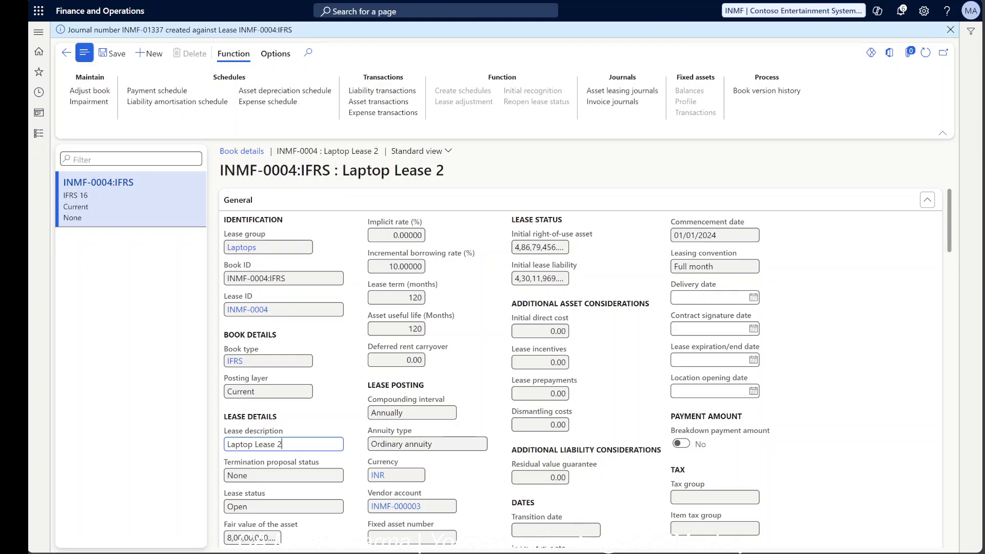
key(alt+Tab)
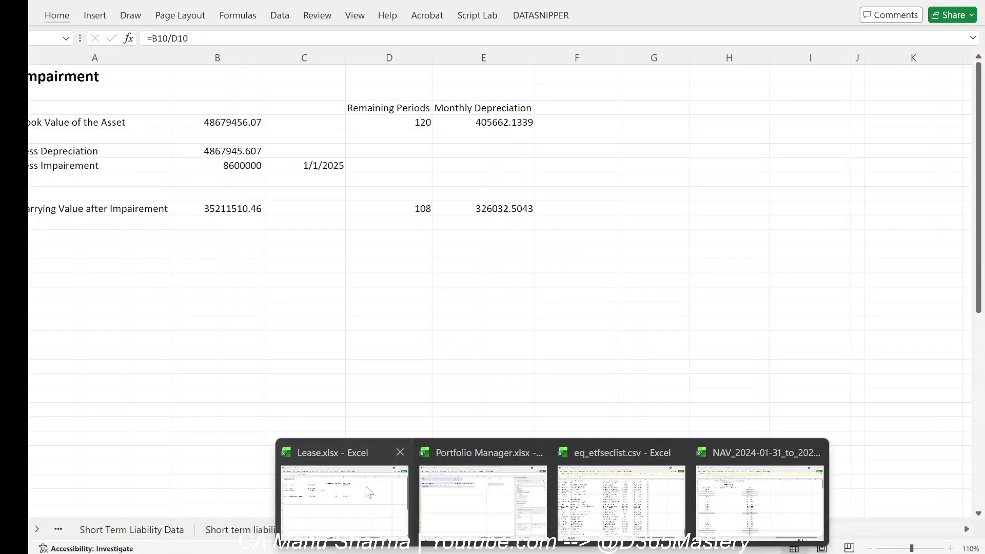
click(98, 151)
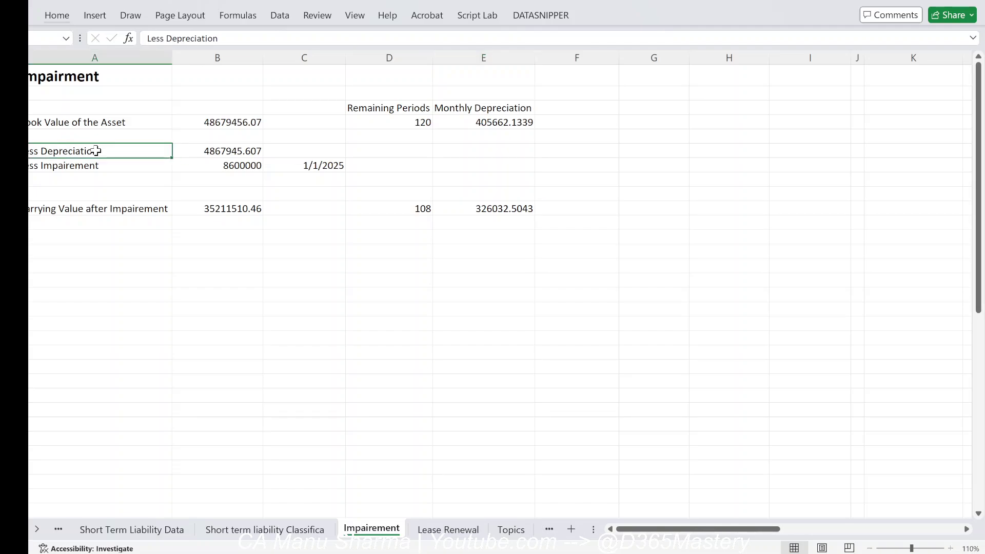
key(shift+space)
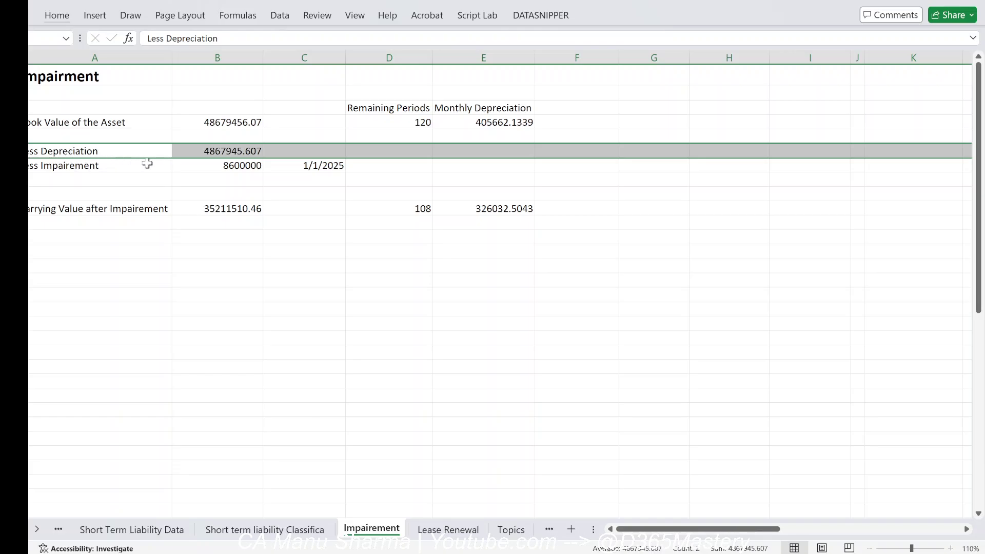
Switch to Finance and Operations and open Batch journal creation under the Asset leasing module's periodic tasks.
key(alt+Tab)
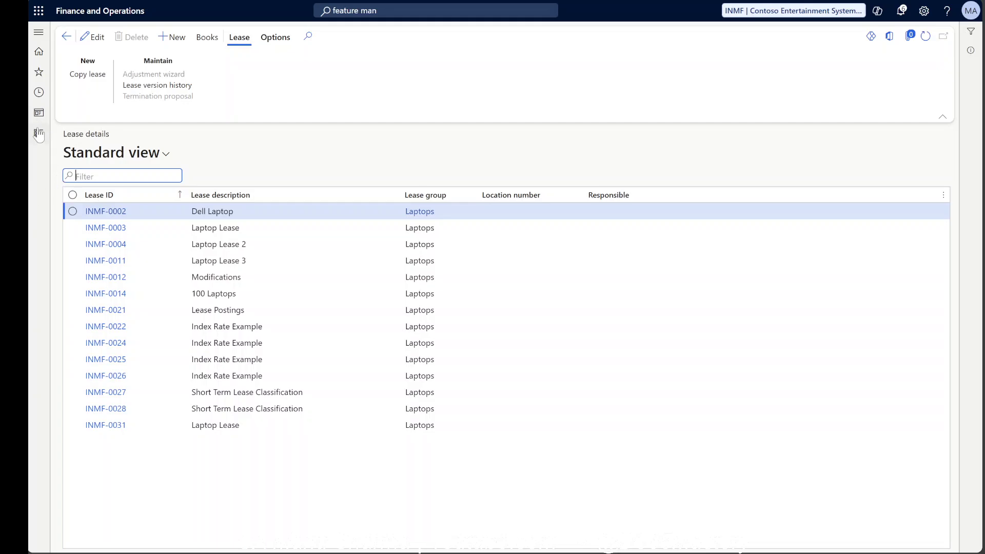
click(40, 135)
click(75, 193)
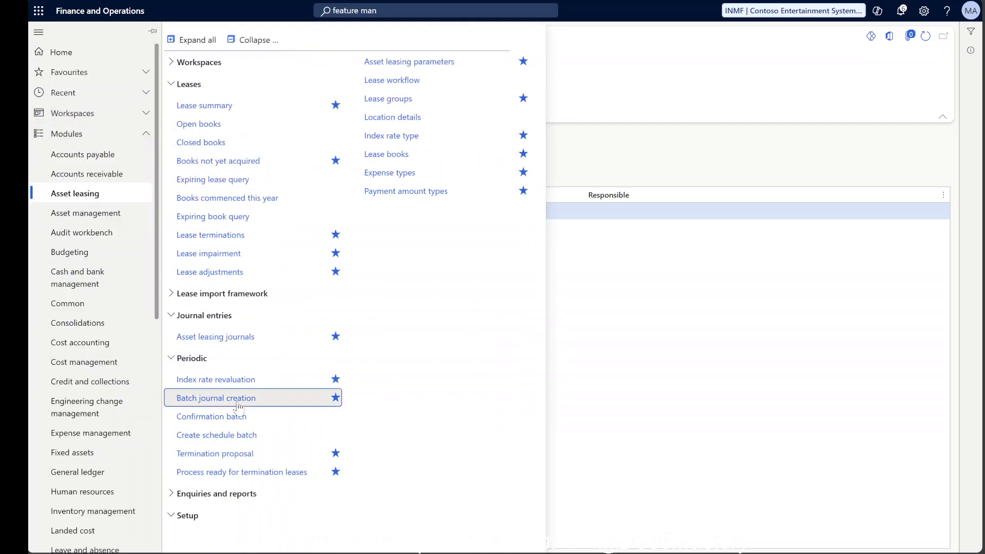
click(221, 396)
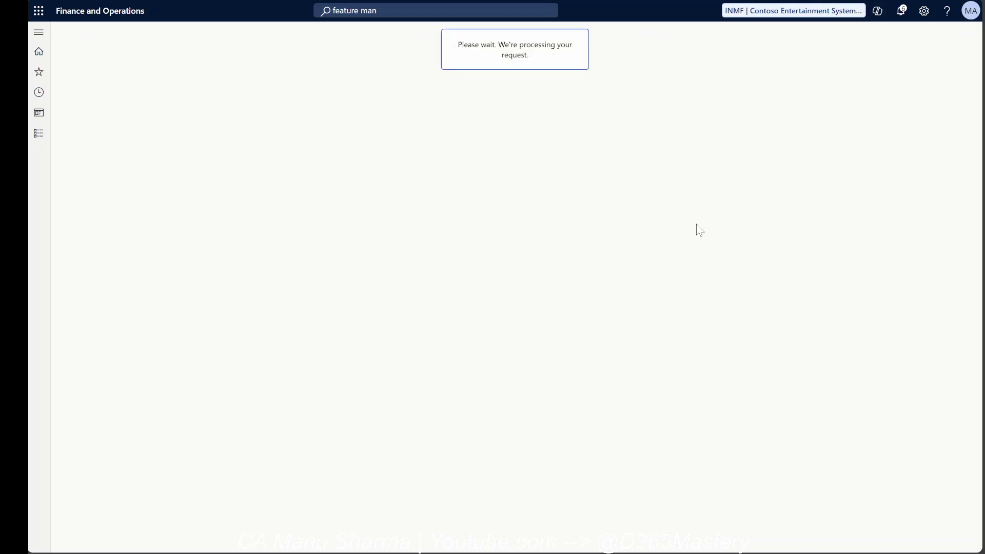
Choose Asset depreciation schedule as the lease batch's schedule and select book INMF-0004:IFRS.
click(773, 124)
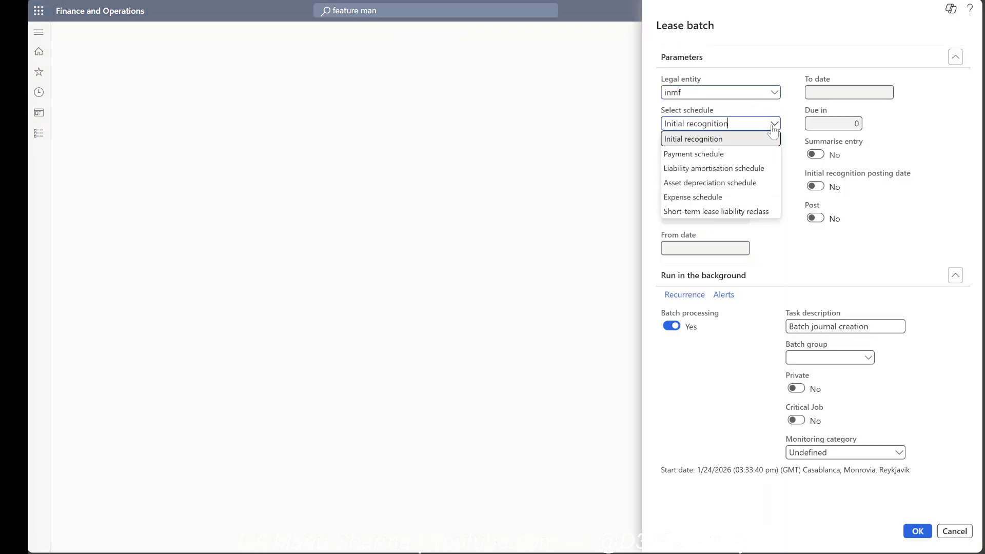
click(737, 183)
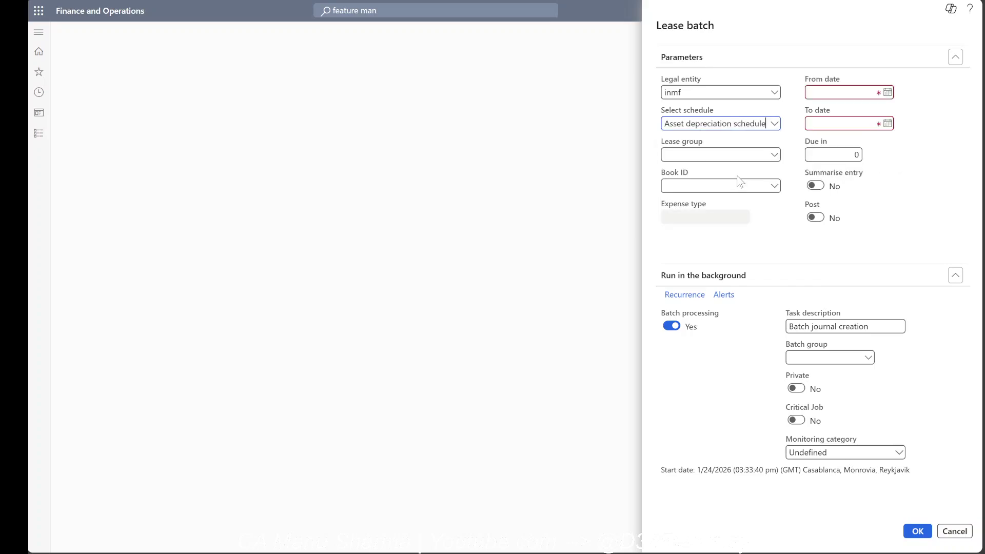
click(775, 156)
click(776, 156)
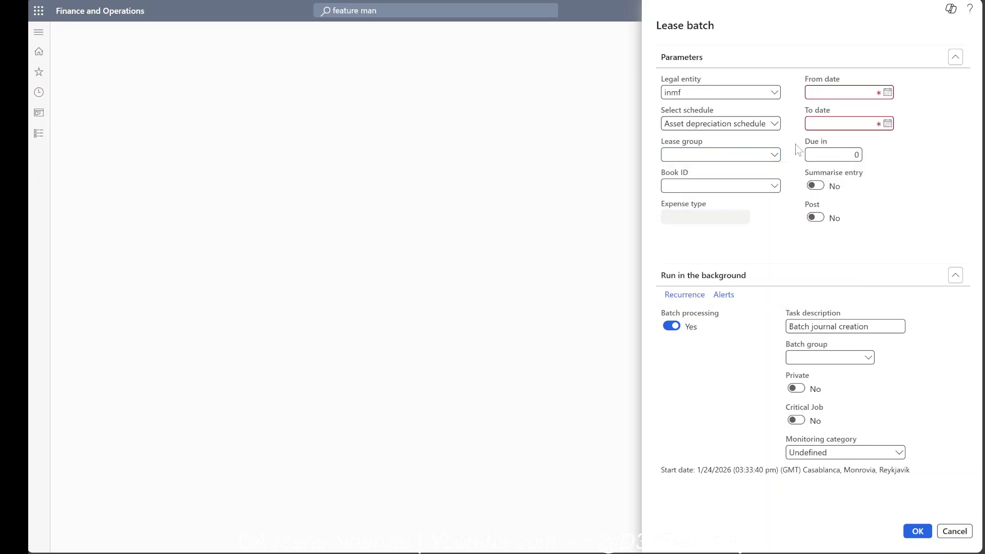
click(775, 186)
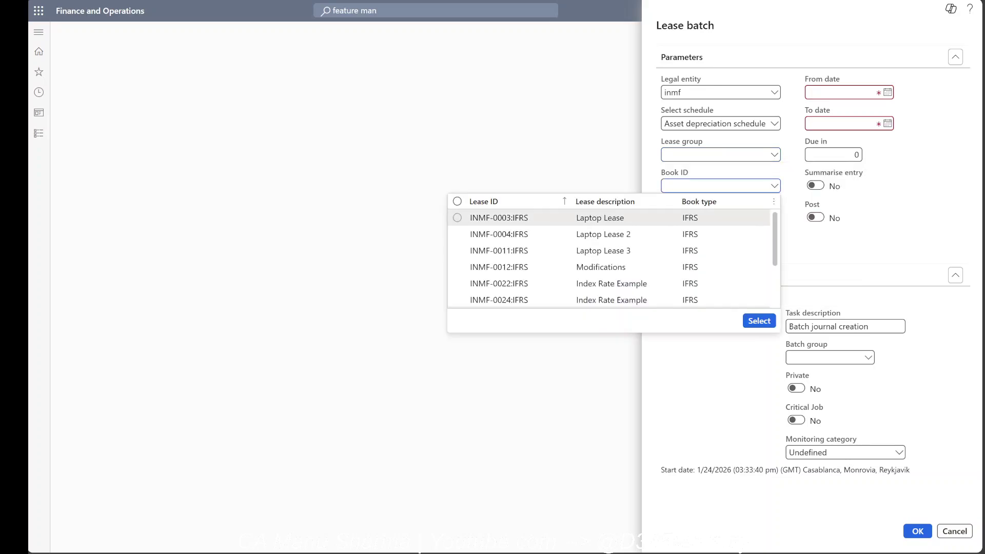
click(498, 234)
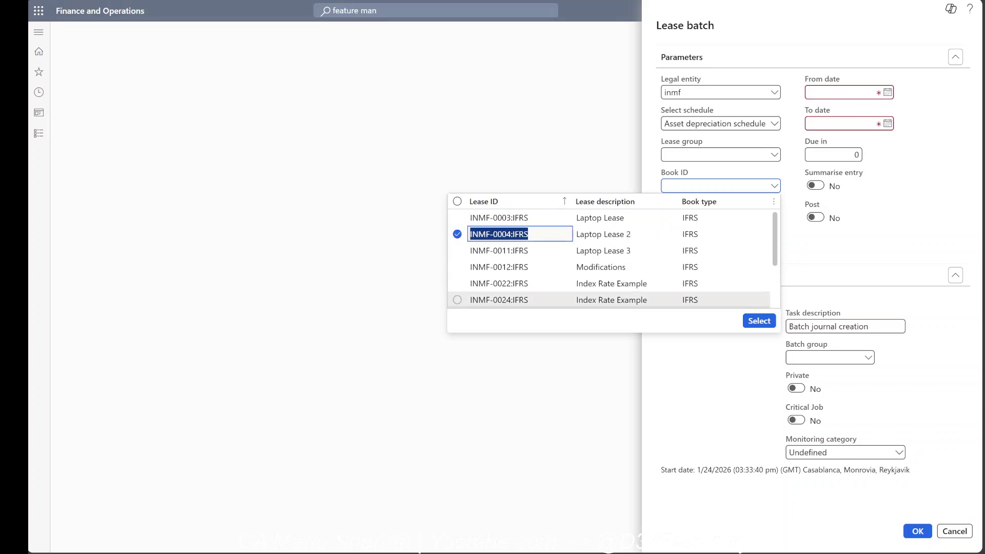
click(750, 321)
Set the lease batch's From date to 01/01/2024 and copy that date.
click(888, 92)
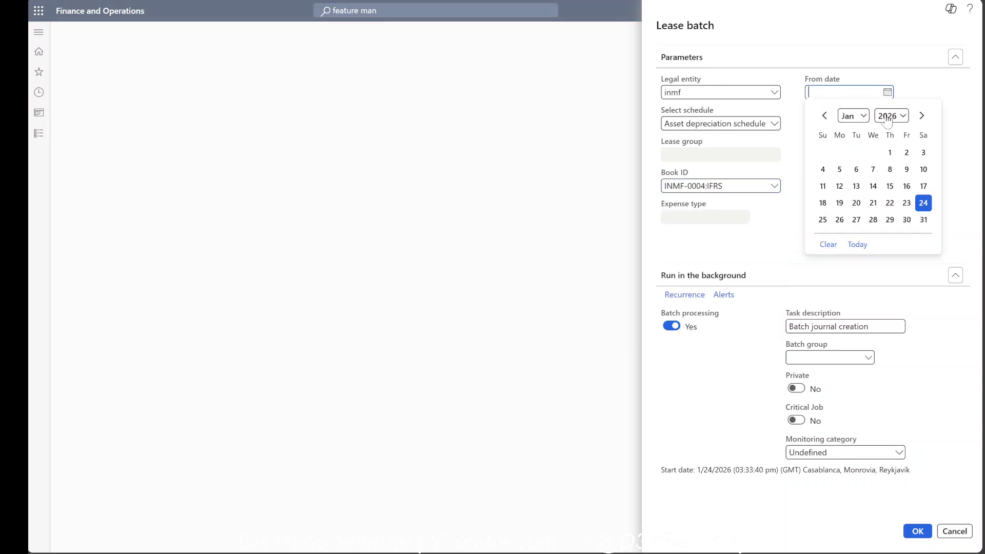
click(893, 152)
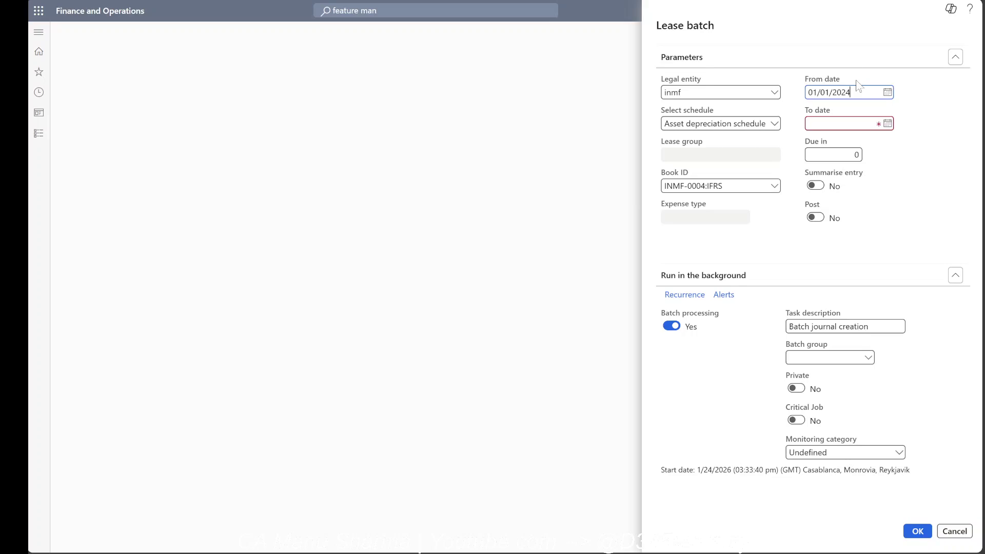
key(Tab)
key(shift+Tab)
key(ctrl+c)
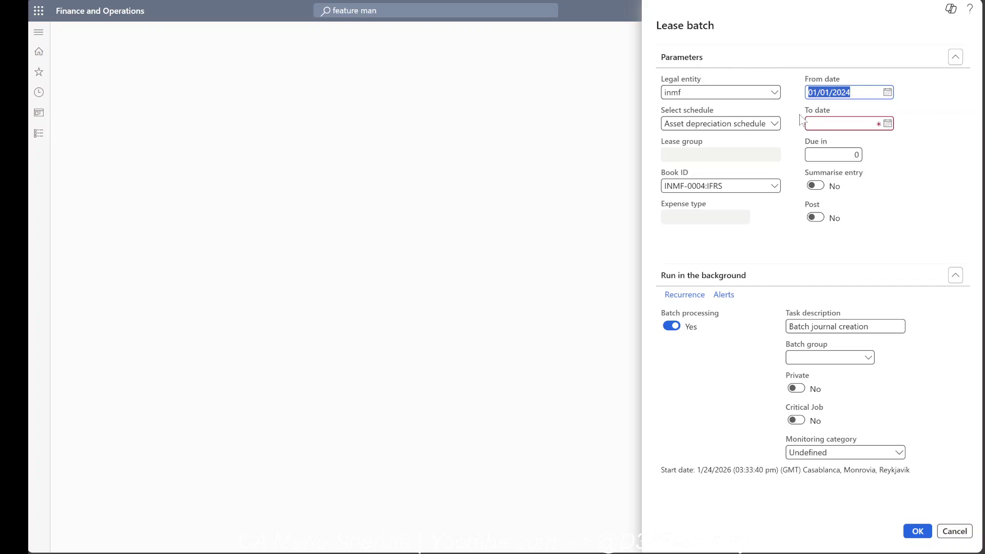
Try to enter 31/12/2024 as the lease batch's To date, starting from the copied date.
key(Tab)
key(ctrl+v)
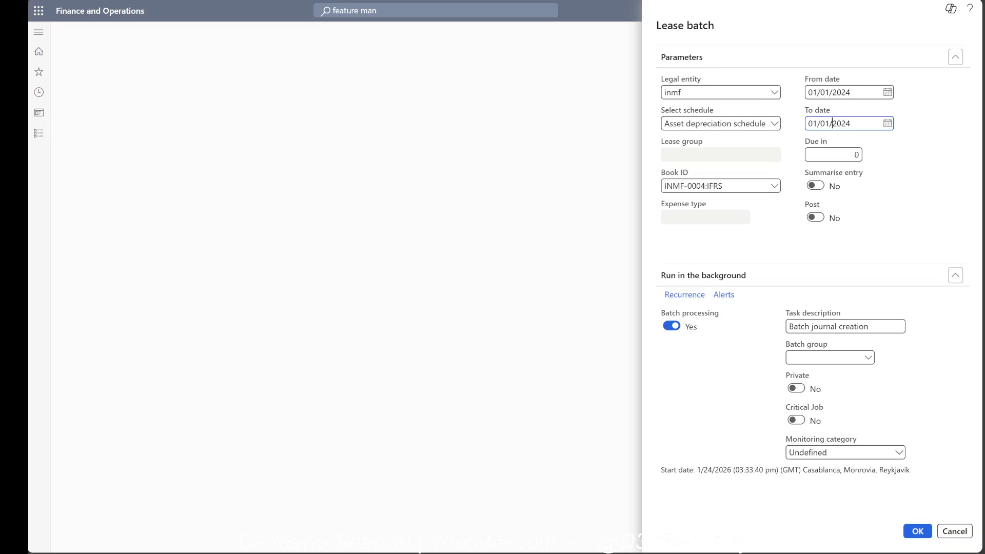
key(BackSpace)
key(BackSpace)
text(12)
key(BackSpace)
key(BackSpace)
text(31)
click(815, 217)
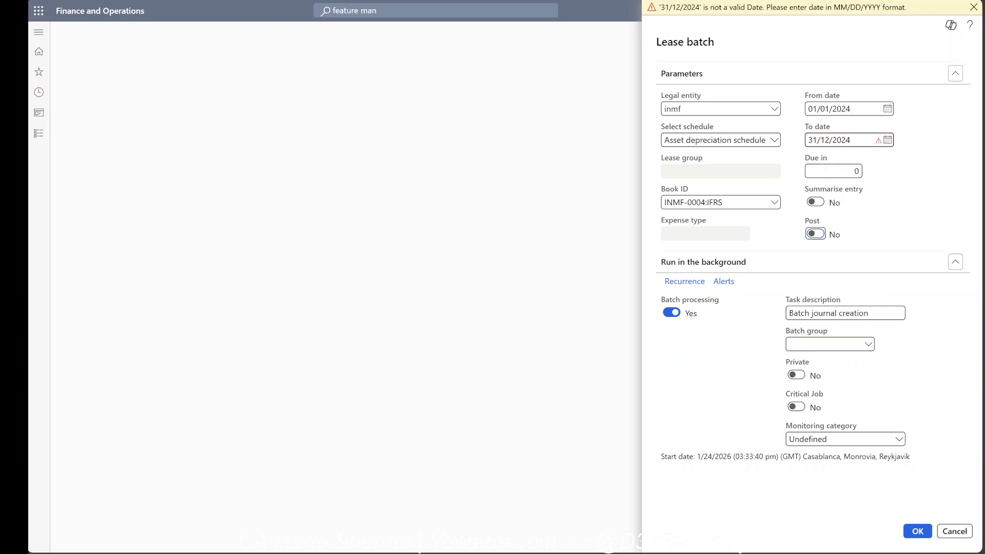
Correct the lease batch's To date to 12/31/2024 in month-first format.
mouse_move(828, 140)
key(BackSpace)
key(BackSpace)
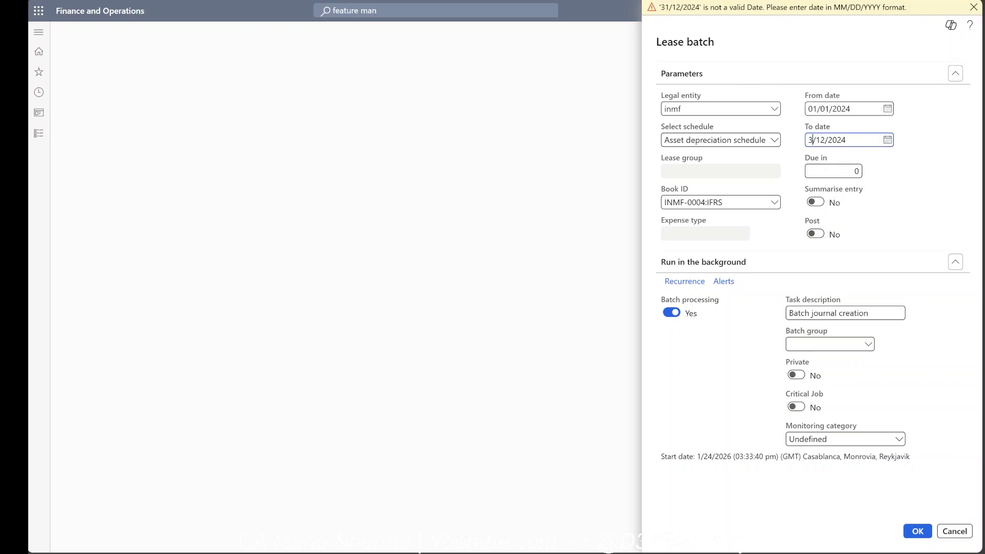
text(12)
key(BackSpace)
key(BackSpace)
text(31)
key(Tab)
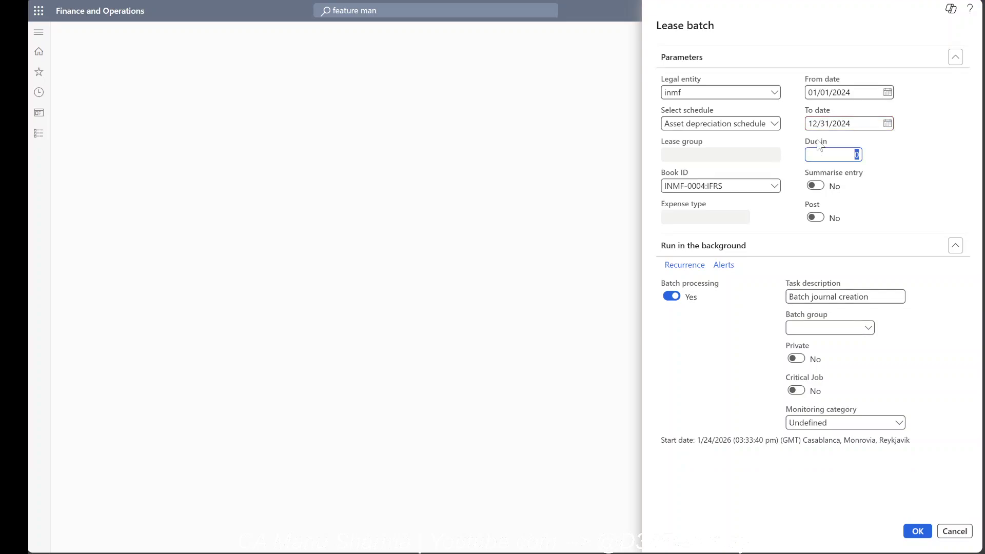
Turn on posting for the lease batch and submit the batch journal creation.
click(818, 218)
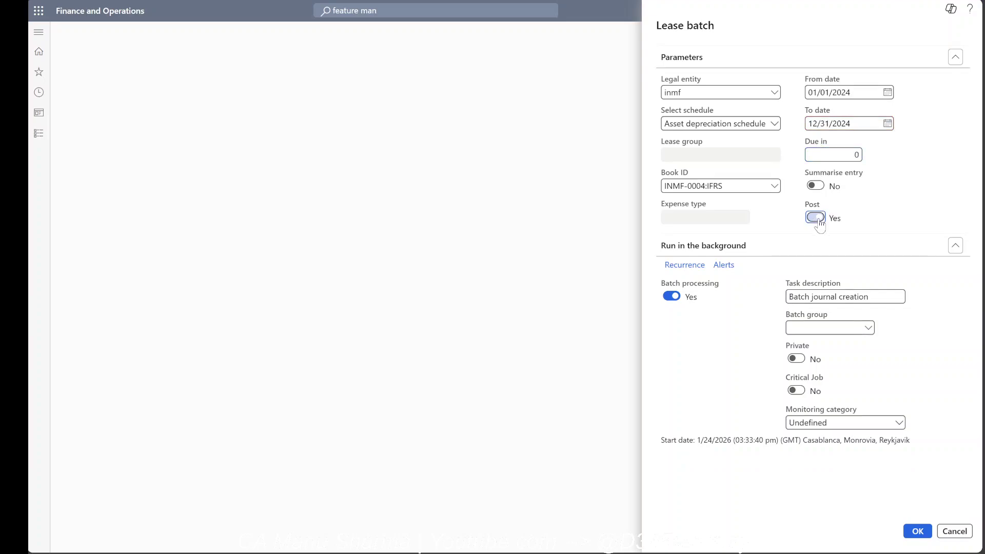
click(917, 531)
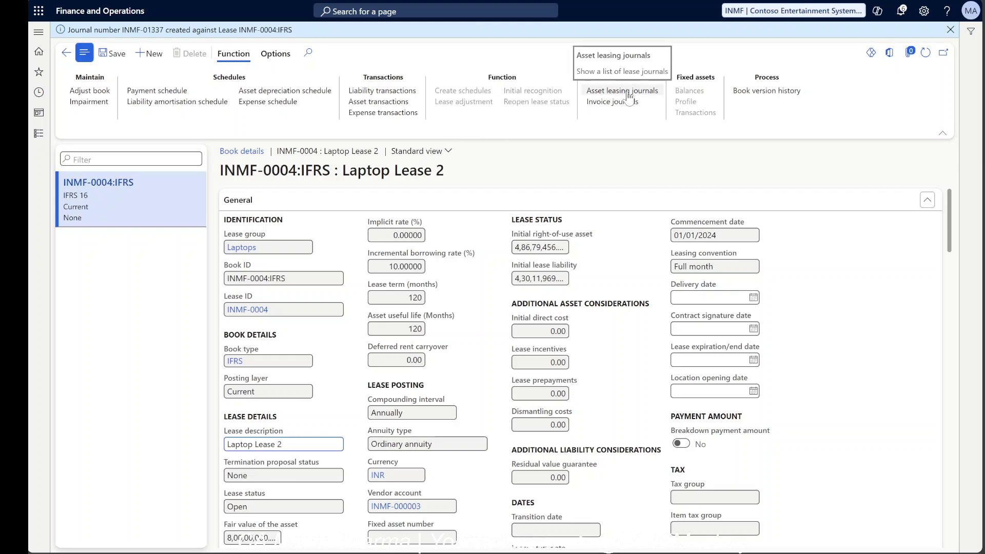
Open the asset depreciation schedule of Laptop Lease 2's IFRS book, leave the attachments page and refresh the schedule.
click(295, 92)
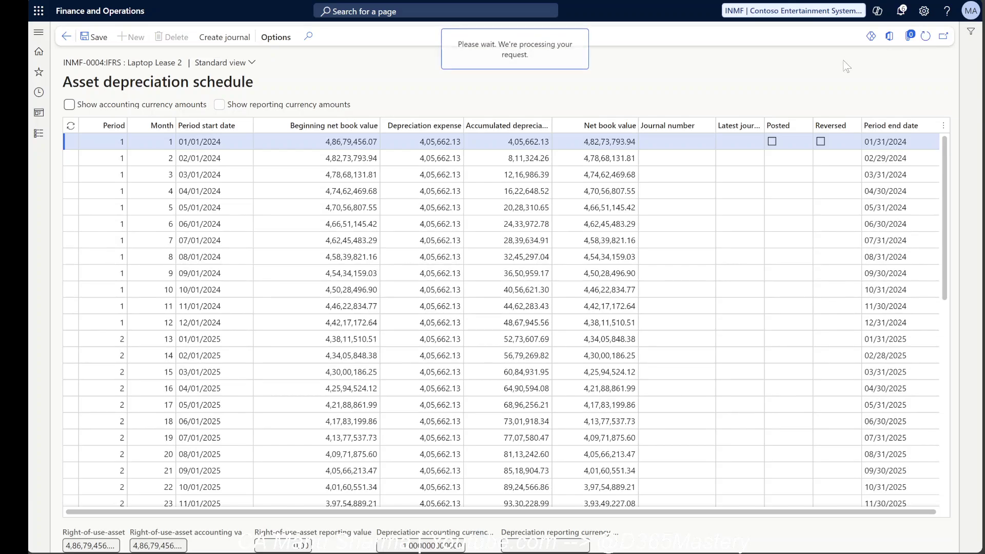
click(66, 40)
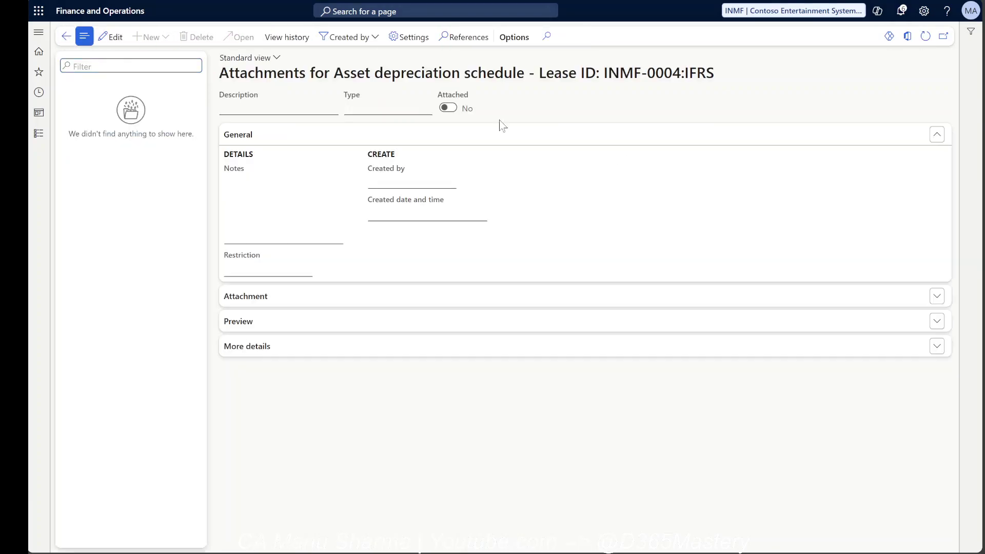
click(927, 38)
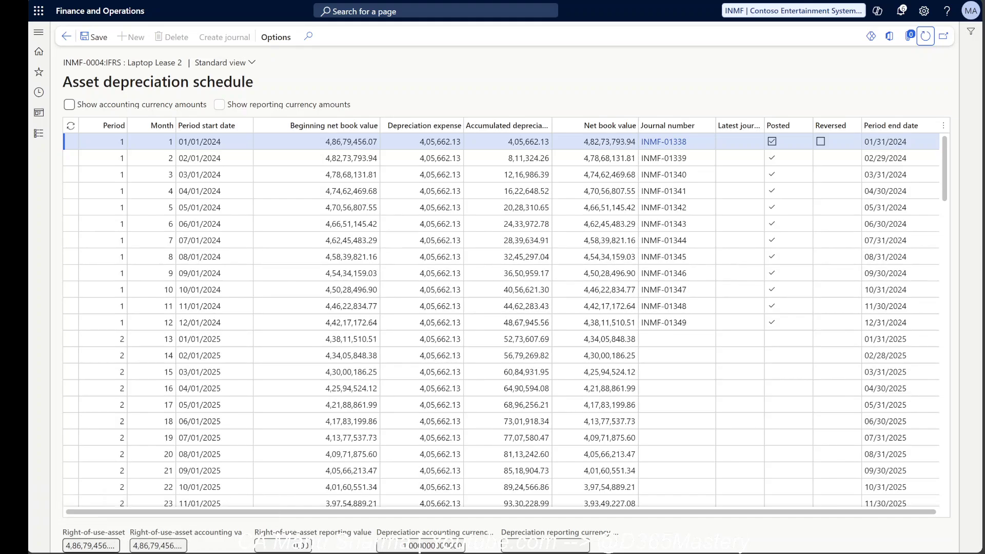
Switch to Lease.xlsx and examine the Less Depreciation amount on the Impairement sheet.
mouse_move(552, 552)
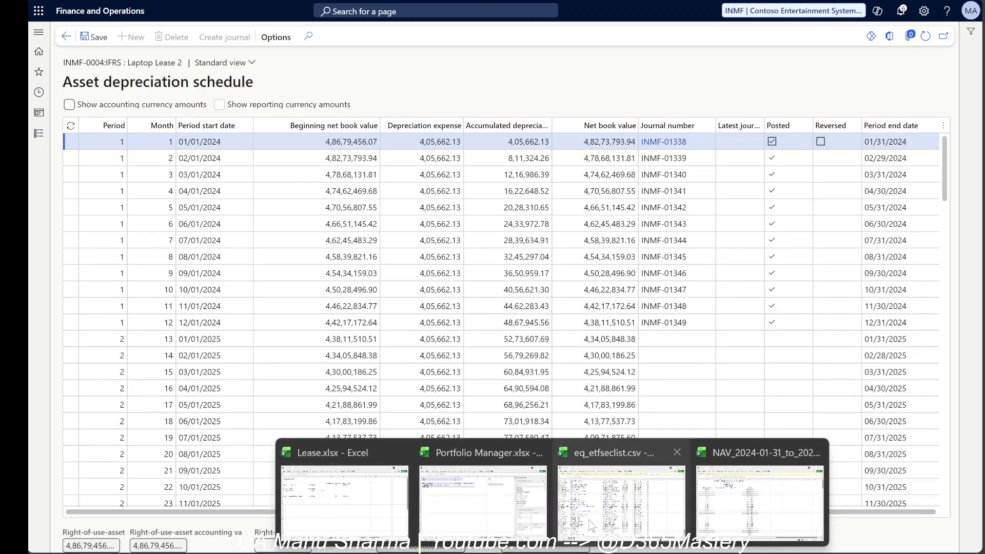
mouse_move(626, 497)
click(340, 498)
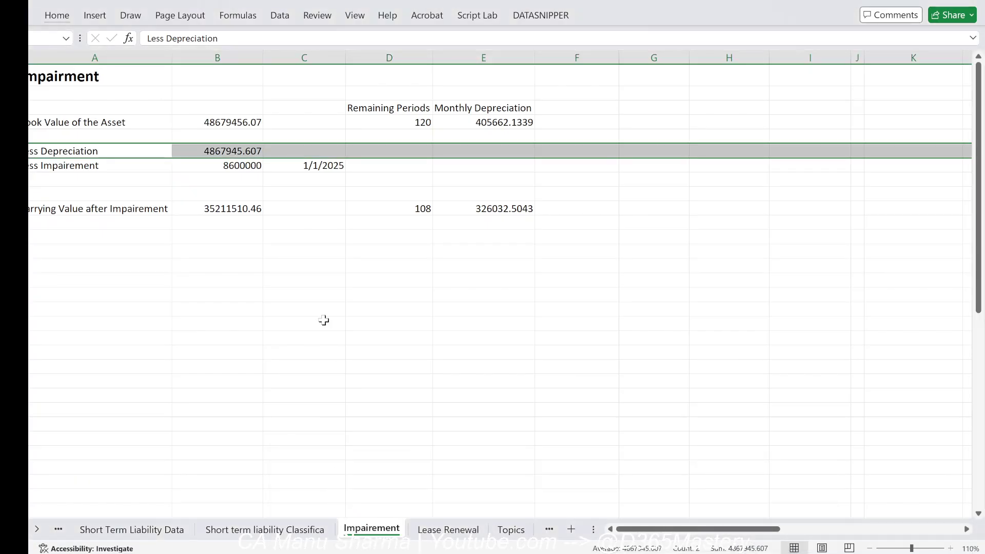
click(215, 150)
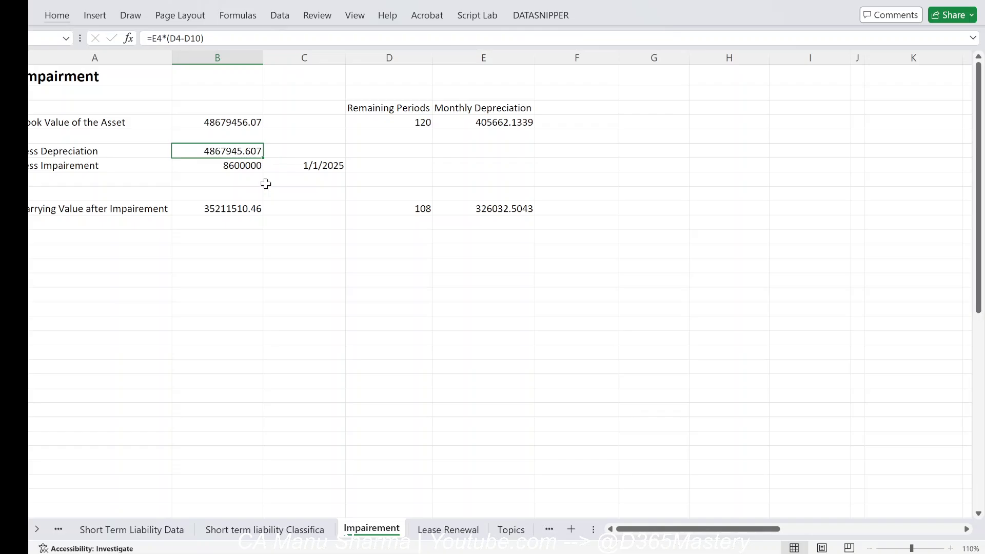
Return to the asset depreciation schedule and highlight the beginning net book value of the 01/01/2025 period.
key(alt+Tab)
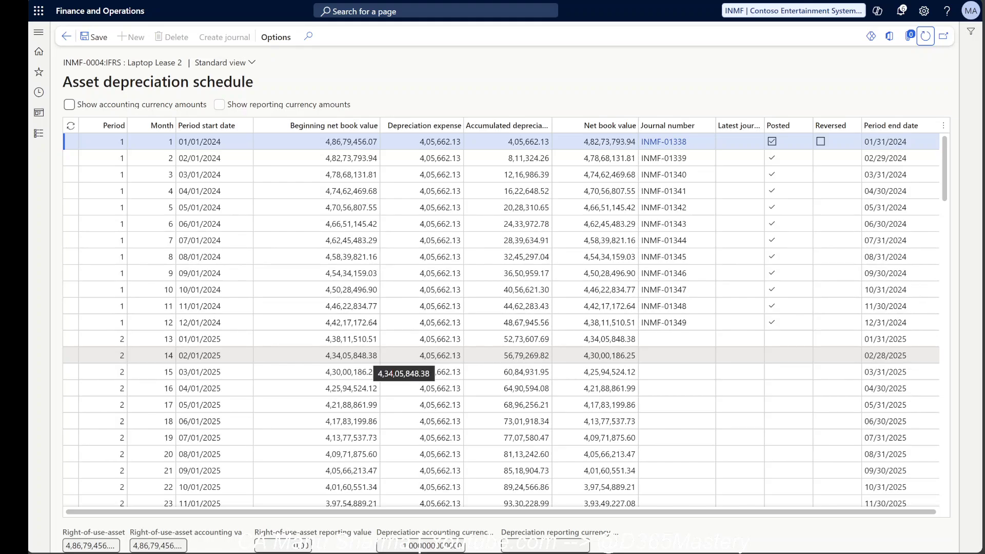
click(359, 339)
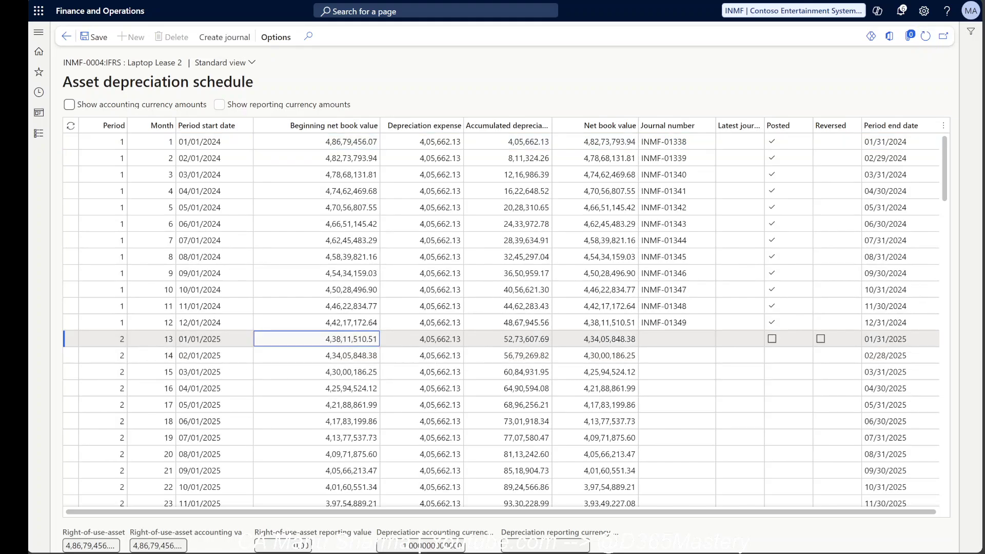
drag(326, 339, 373, 339)
Switch back to Lease.xlsx and inspect the formulas for the depreciation and the carrying value after impairment.
key(alt+Tab)
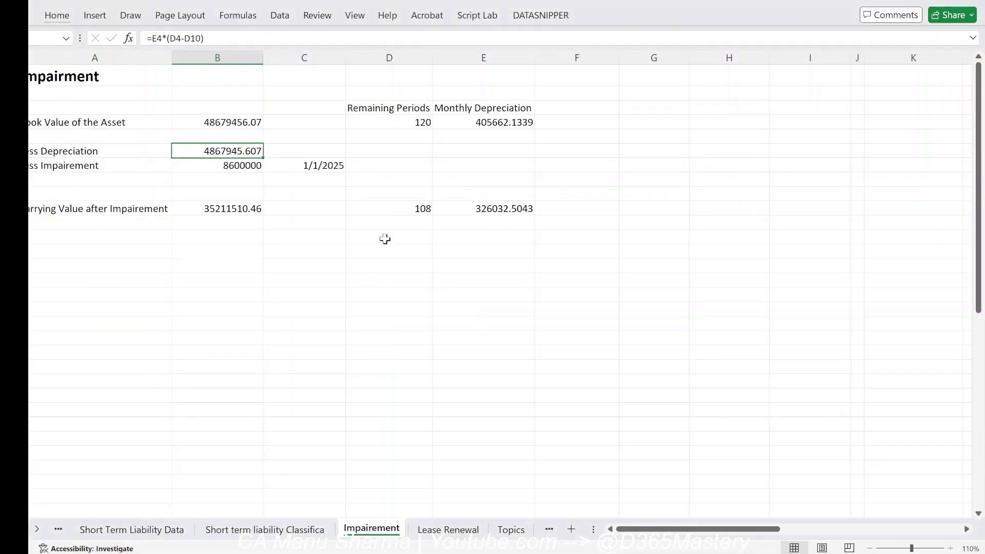
double_click(231, 152)
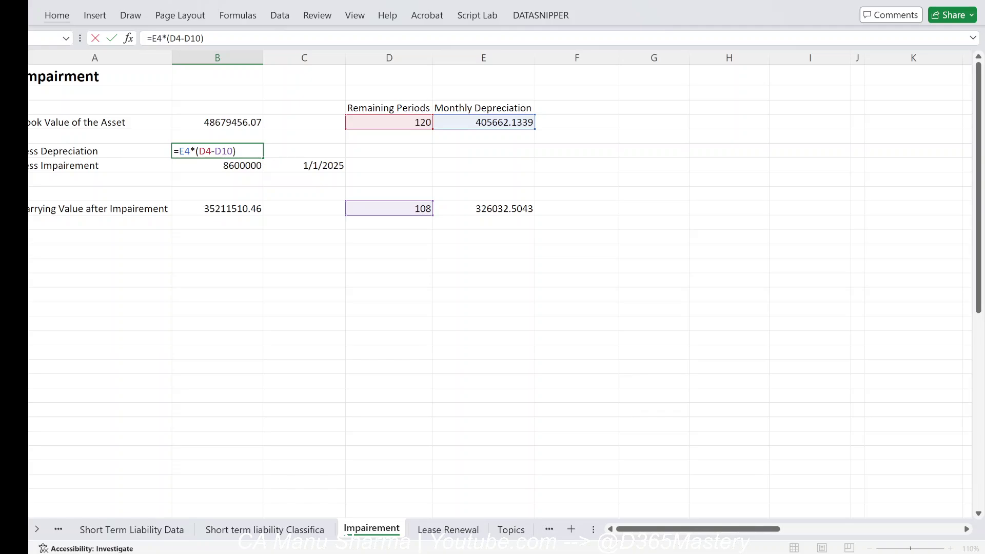
key(Return)
click(234, 208)
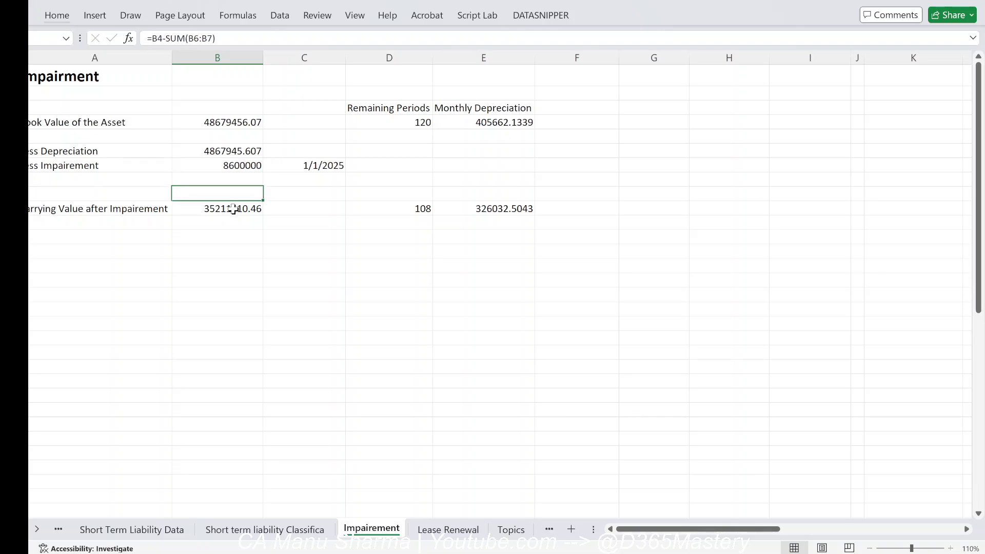
Insert two rows above Less Impairment on the Impairement sheet and label the first one Balance.
click(232, 165)
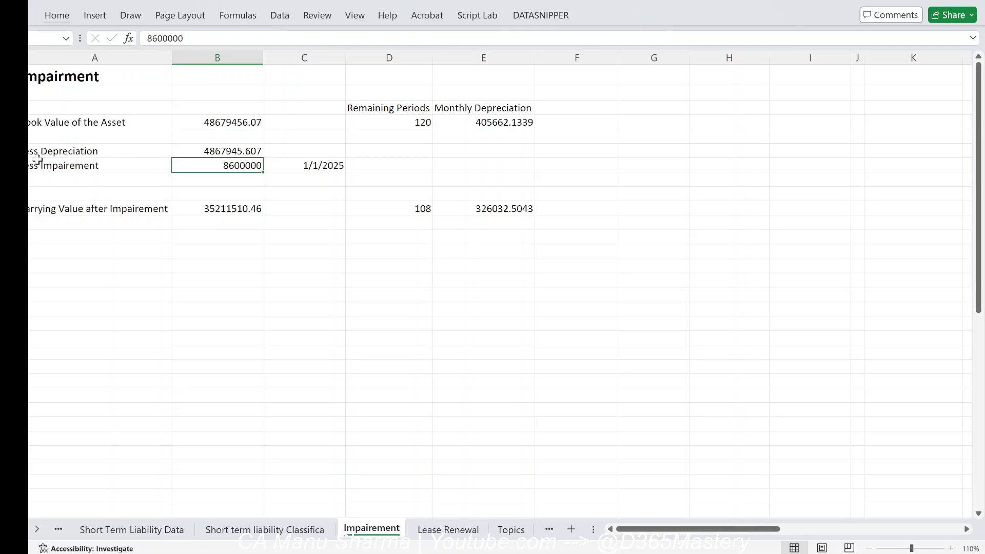
click(9, 165)
key(ctrl+shift+plus)
key(ctrl+shift+plus)
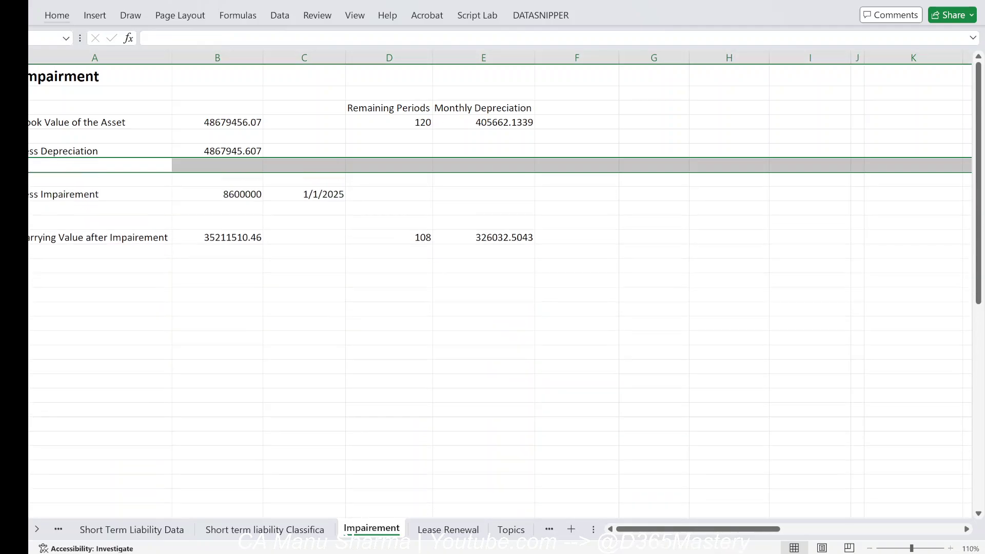
click(118, 166)
text(Balance)
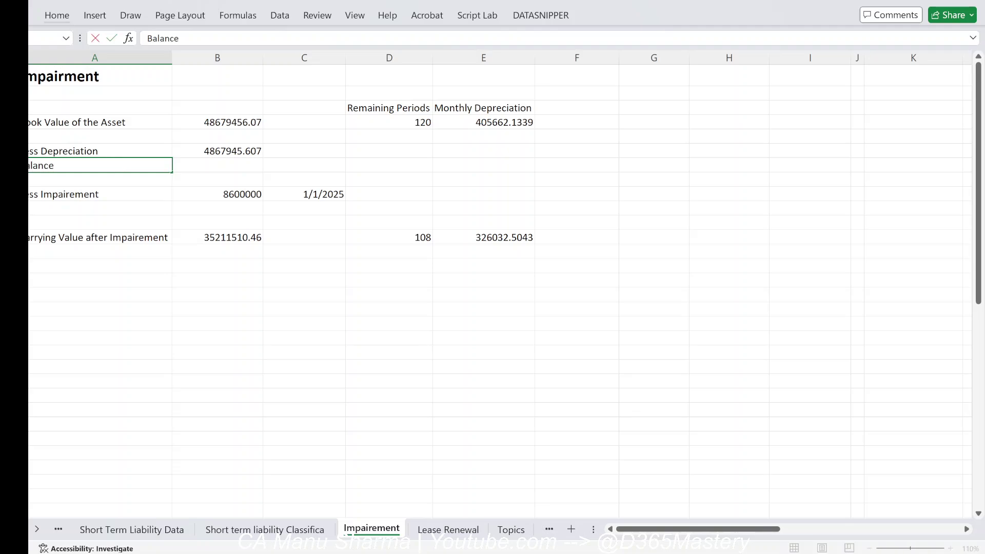
key(Return)
Calculate the balance in column B as book value minus depreciation with the formula =B4-B6.
key(Up)
key(Right)
text(=)
key(Up)
key(Up)
key(Up)
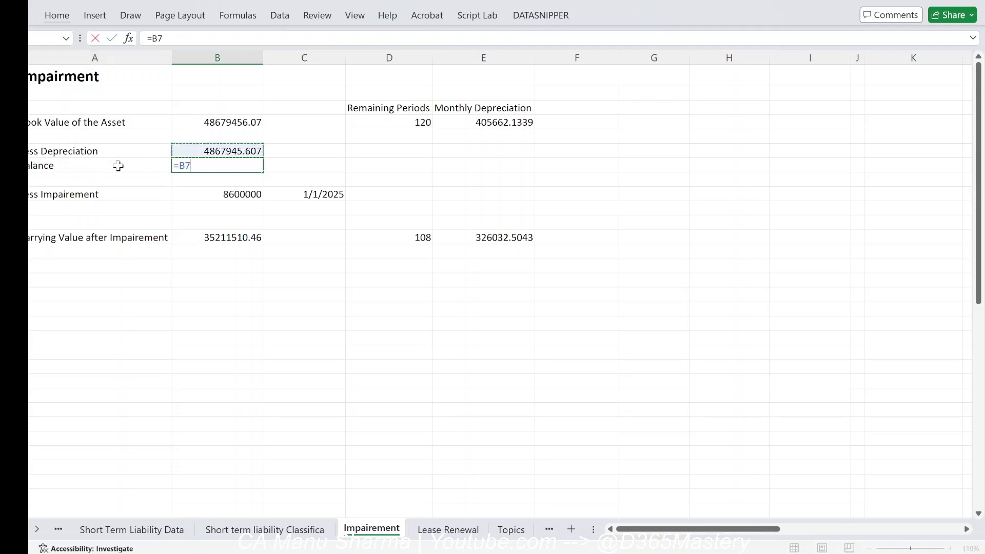
text(-)
key(Up)
key(Up)
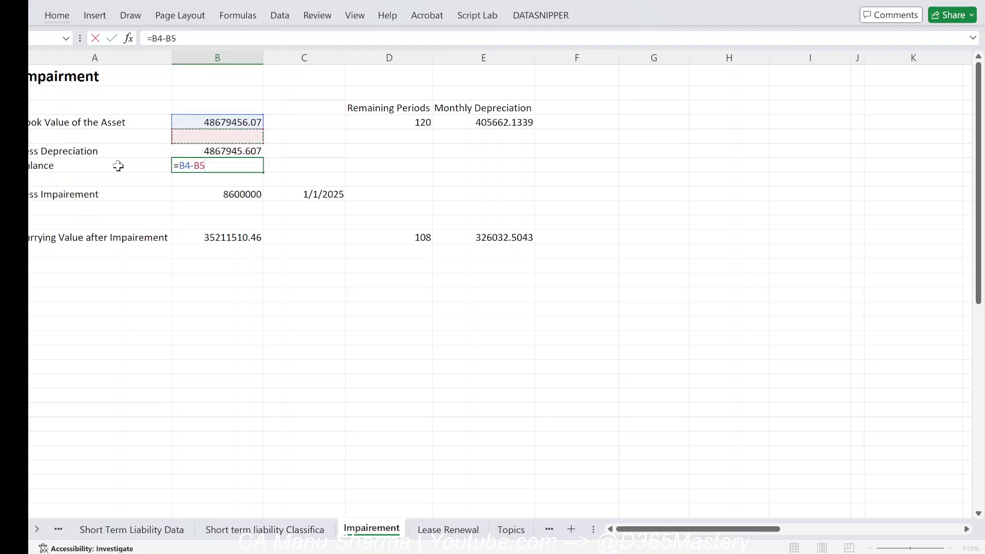
key(Down)
key(Return)
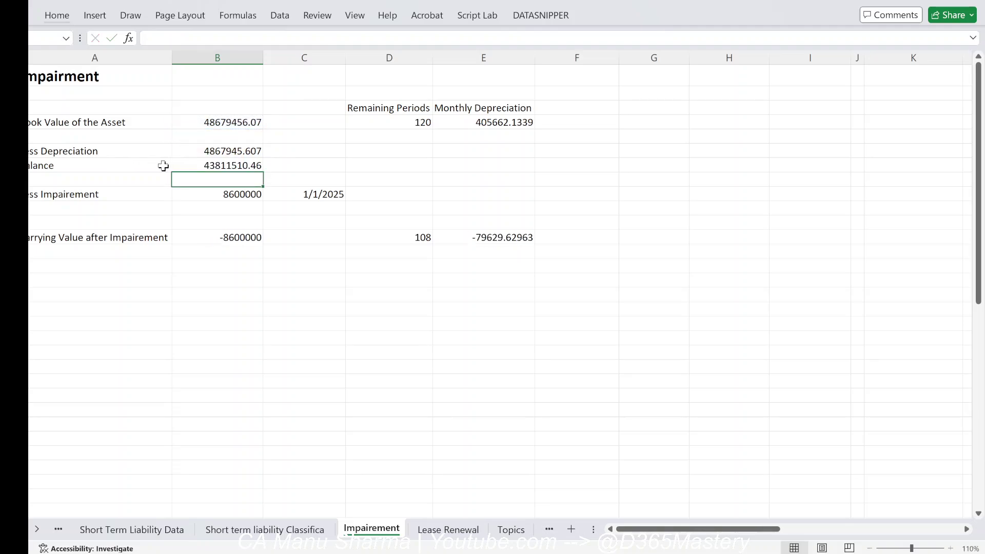
Compare the calculated balance with the beginning net book value of 01/01/2025 in the asset depreciation schedule.
click(231, 168)
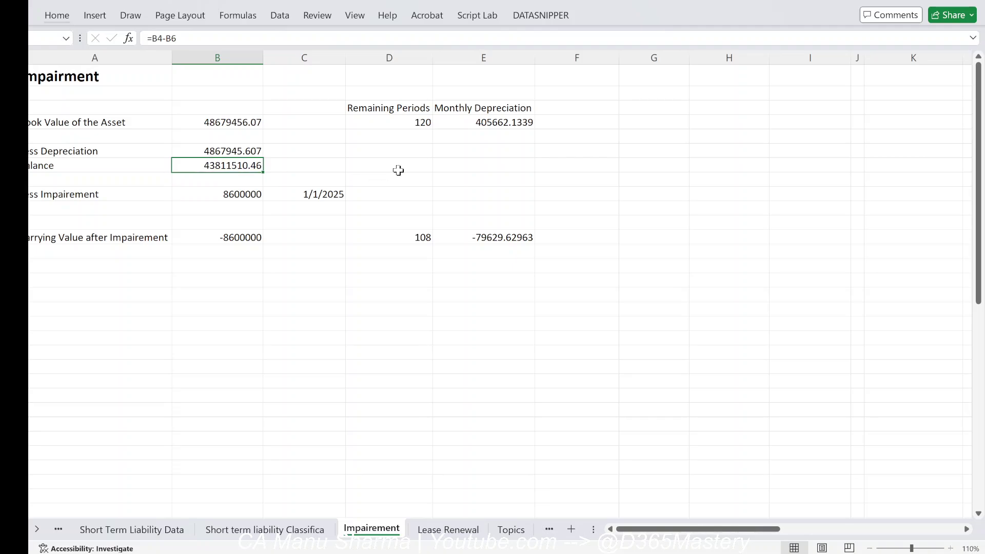
key(alt+Tab)
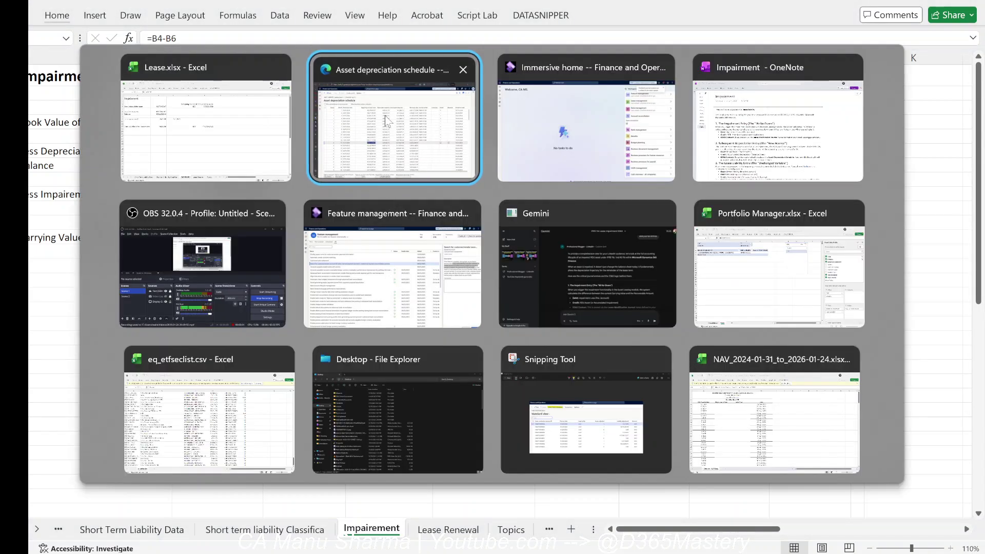
click(385, 119)
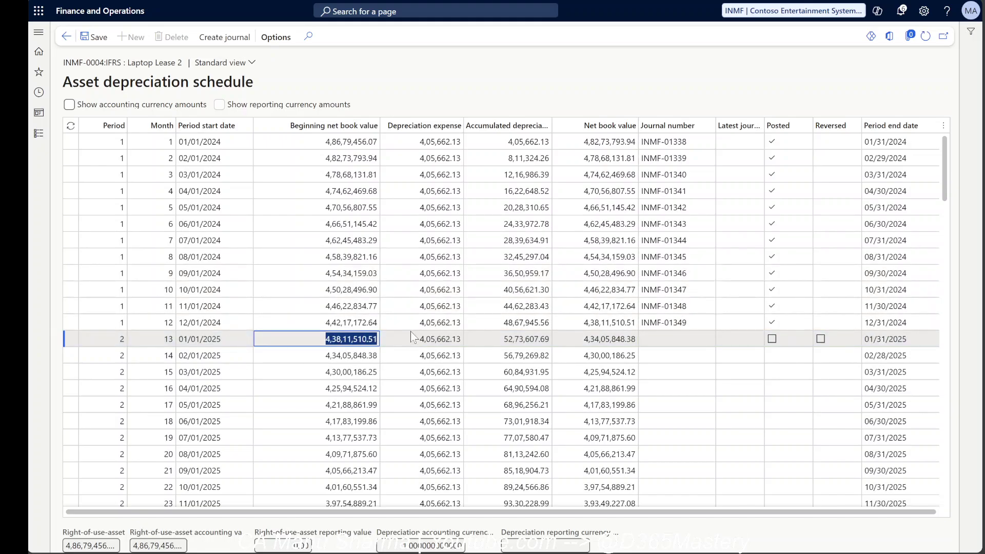
key(alt+Tab)
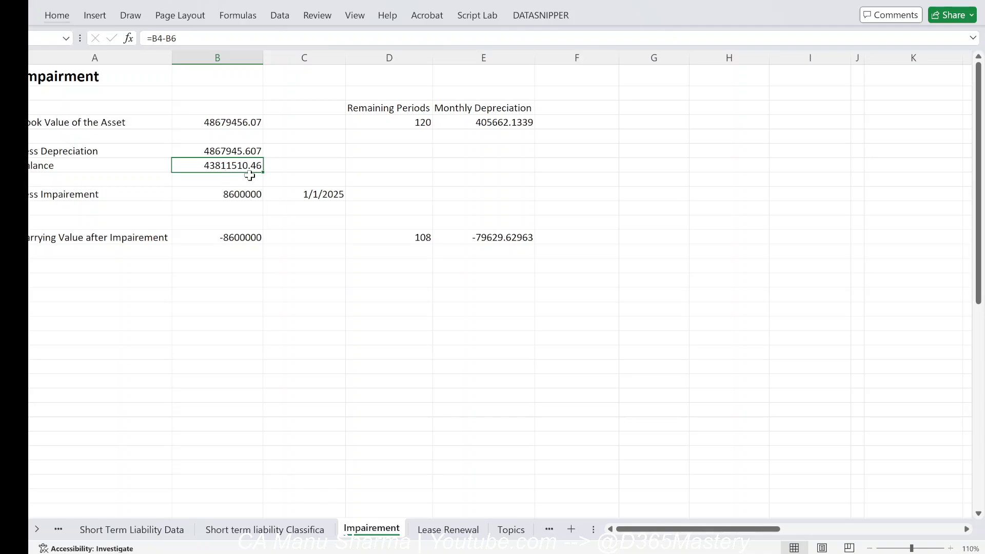
key(alt+Tab)
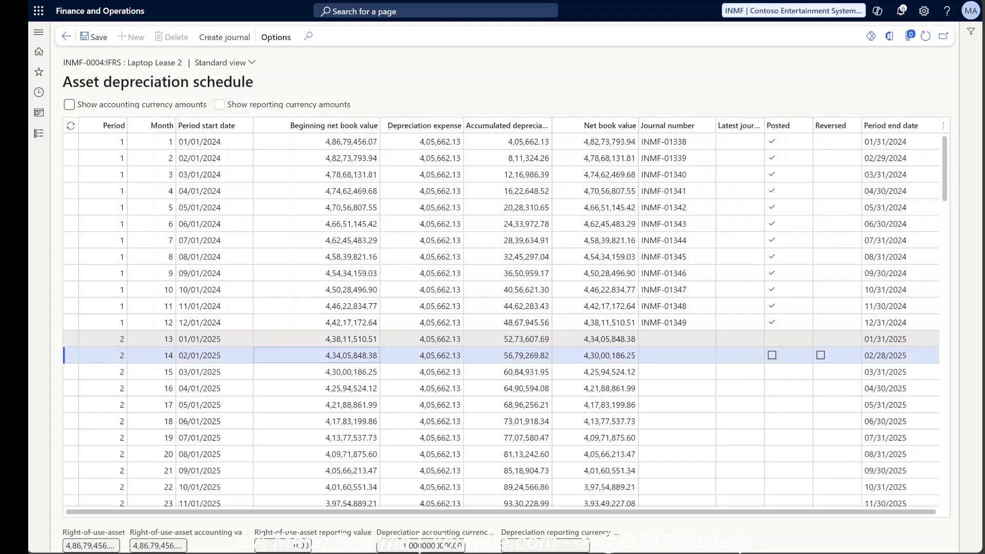
key(alt+Tab)
Correct the Carrying Value after Impairment formula to subtract only the impairment from the balance, =B7-SUM(B9).
double_click(231, 237)
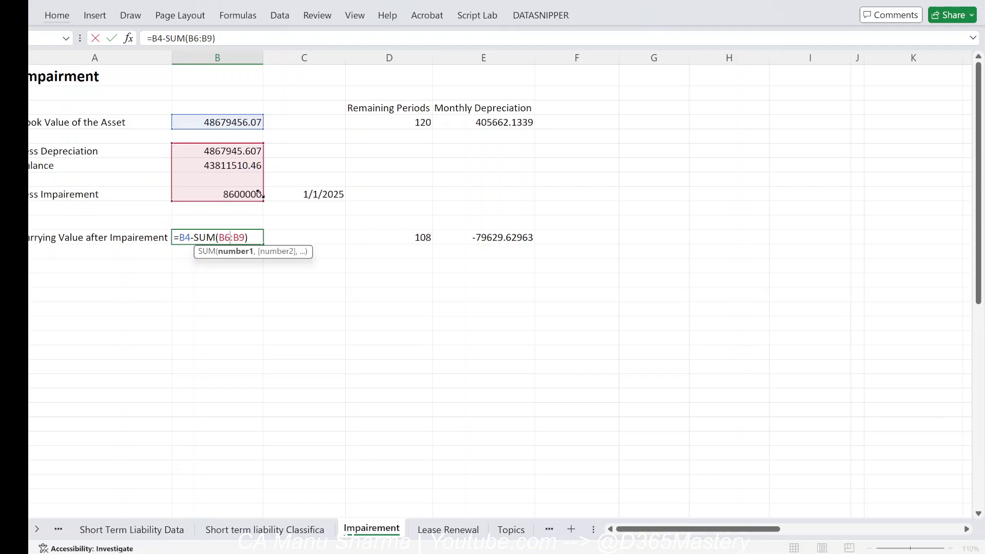
drag(259, 193, 266, 158)
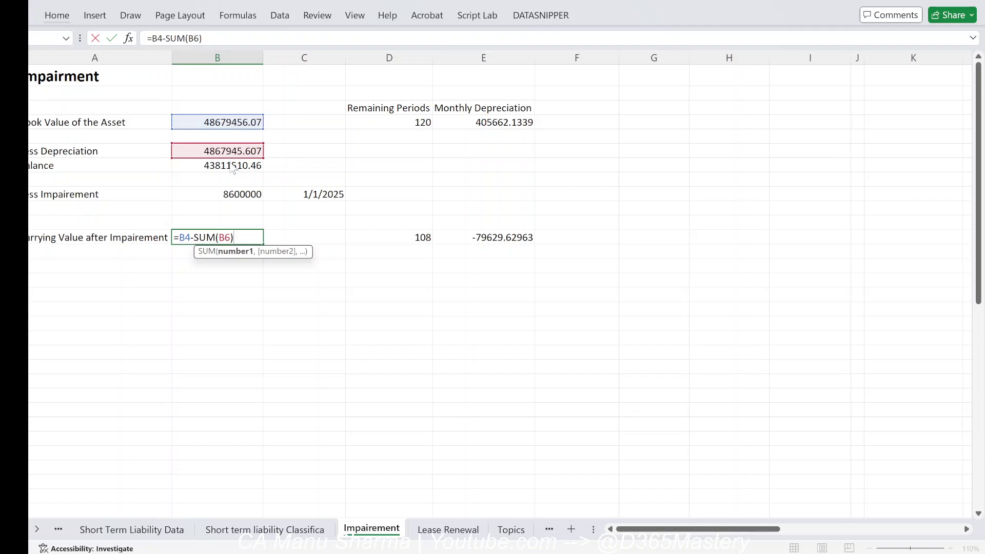
drag(231, 168, 229, 191)
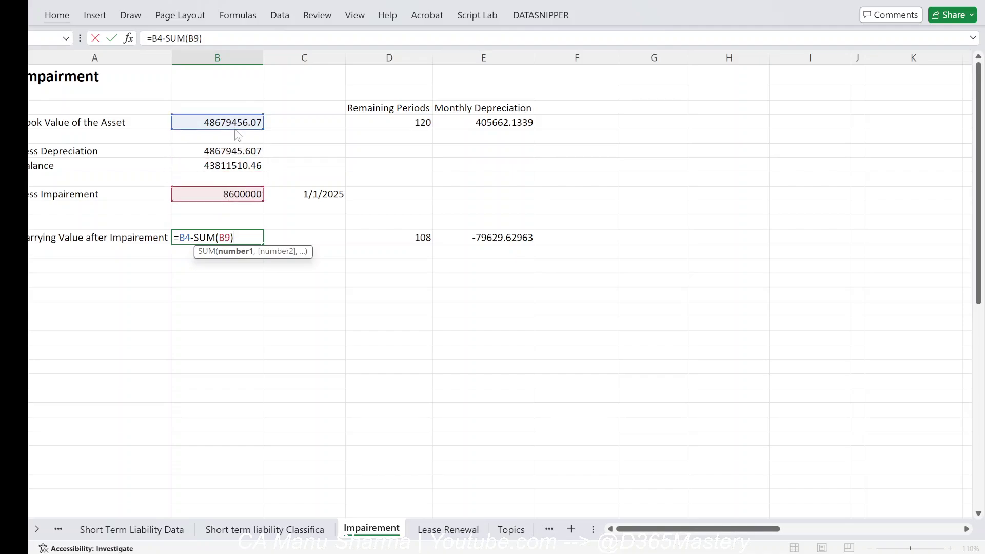
drag(237, 135, 234, 165)
key(Return)
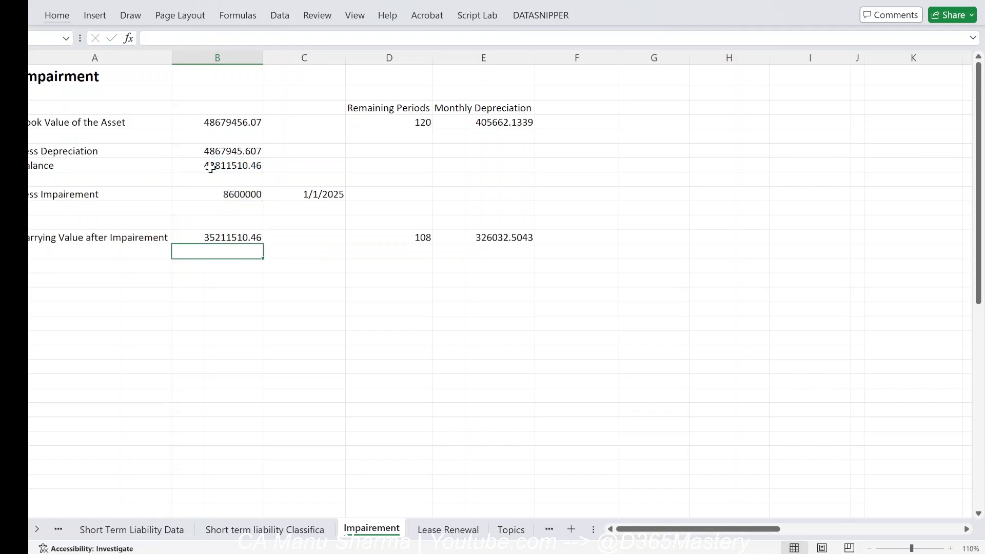
Insert a blank row above the balance and extend its label to "Balance after depreciation".
click(10, 165)
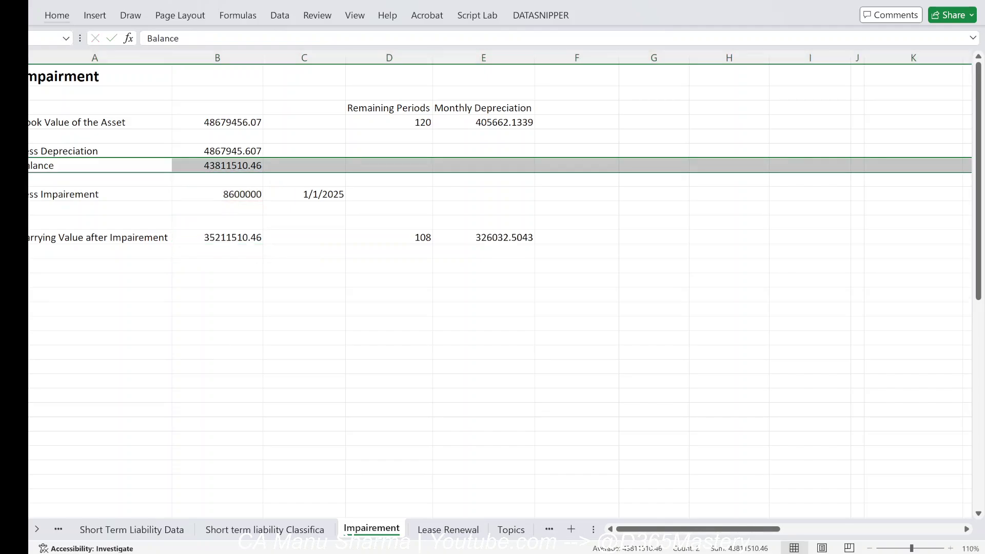
key(ctrl+shift+plus)
double_click(88, 179)
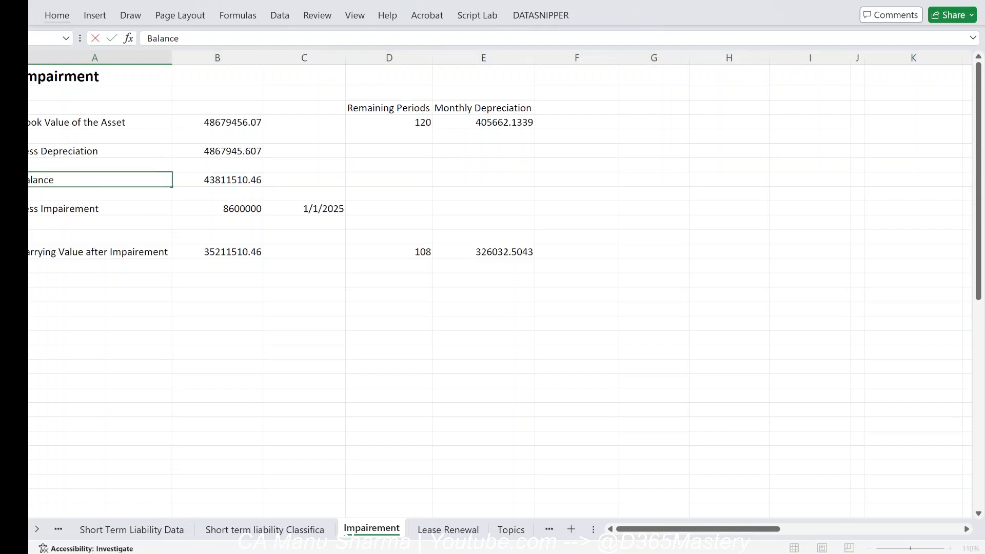
text(after depreciation)
key(Return)
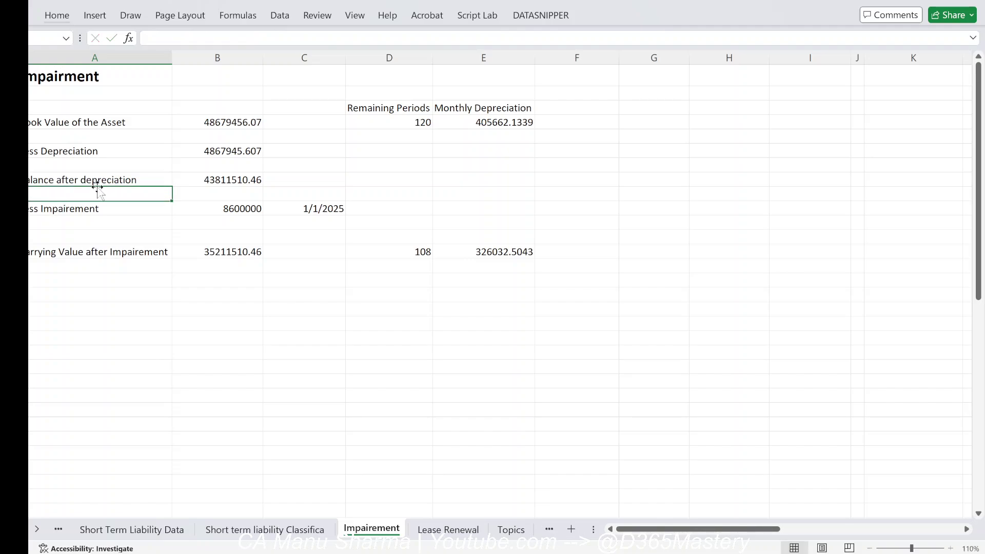
Examine the Less Impairment amount using temporary thousands separators, and check its impairment date.
click(126, 206)
click(241, 210)
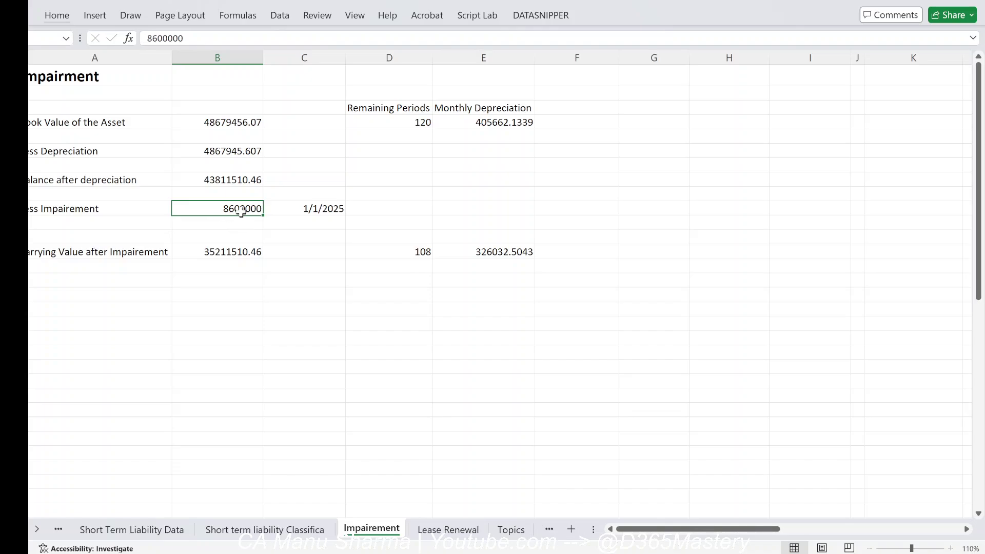
double_click(245, 209)
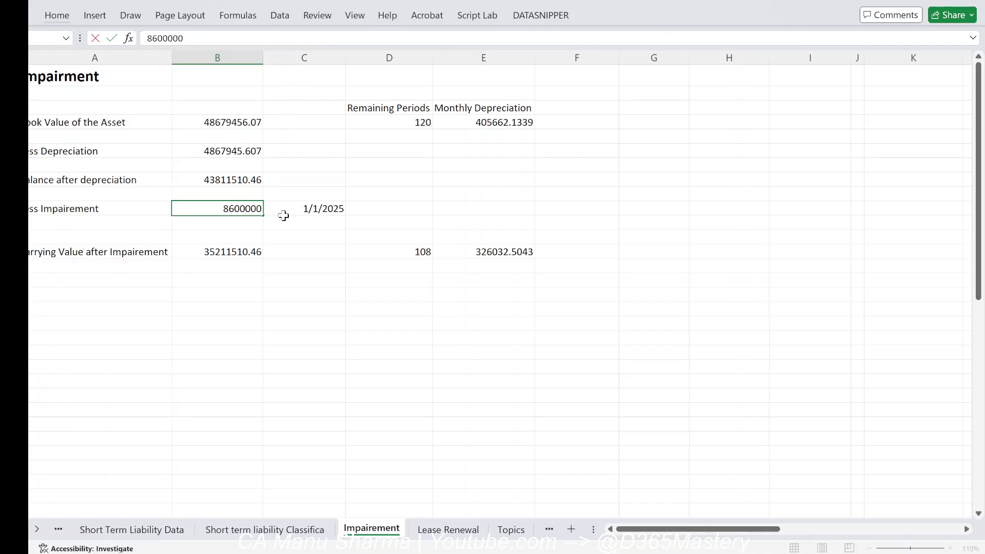
text(,600,)
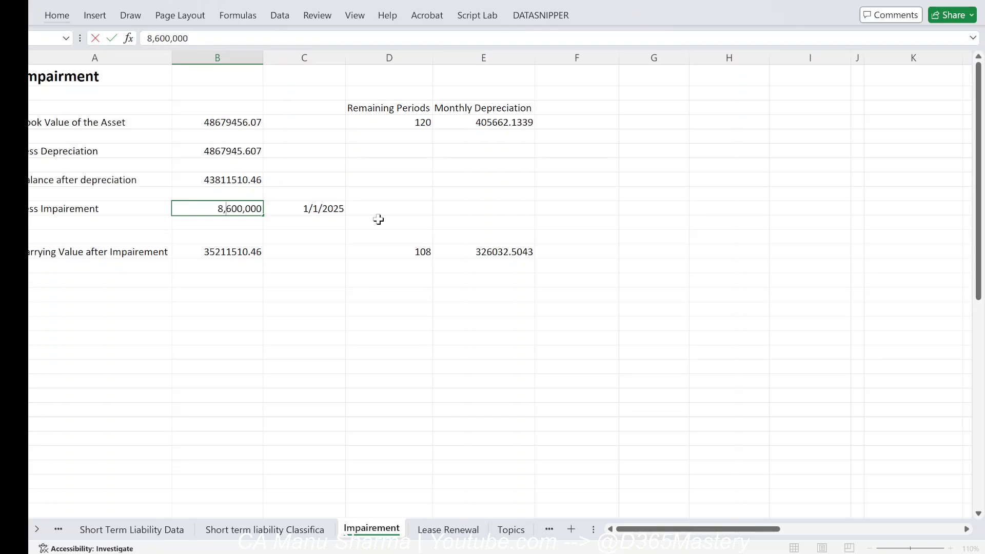
key(BackSpace)
key(Delete)
click(378, 219)
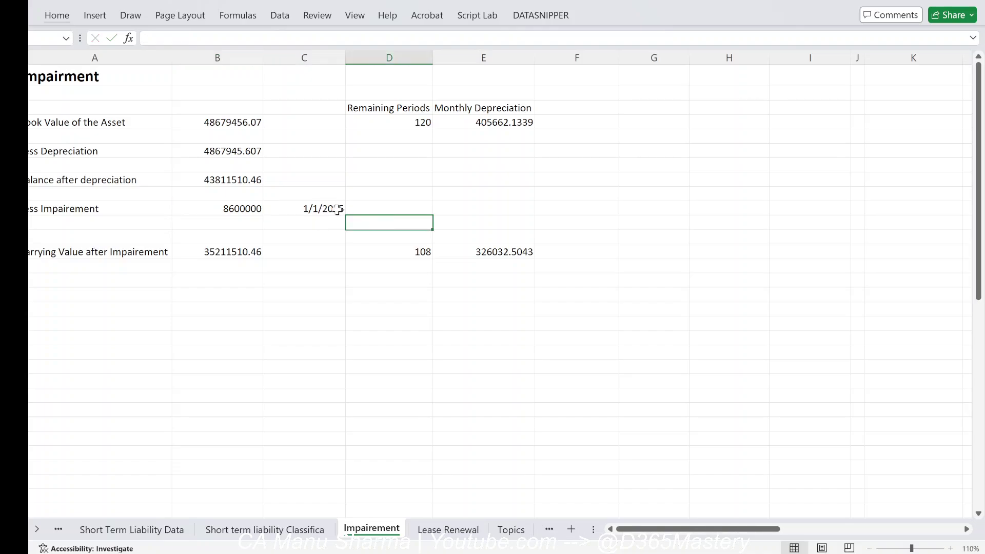
click(311, 208)
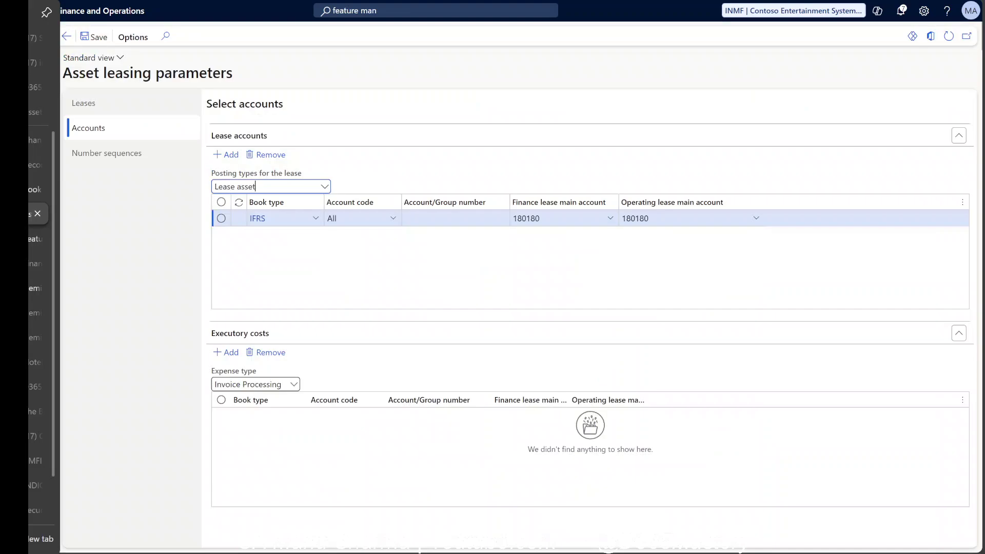
In the asset leasing parameters of Finance and Operations, open the number sequence details for the Impairment proposal ID.
click(131, 153)
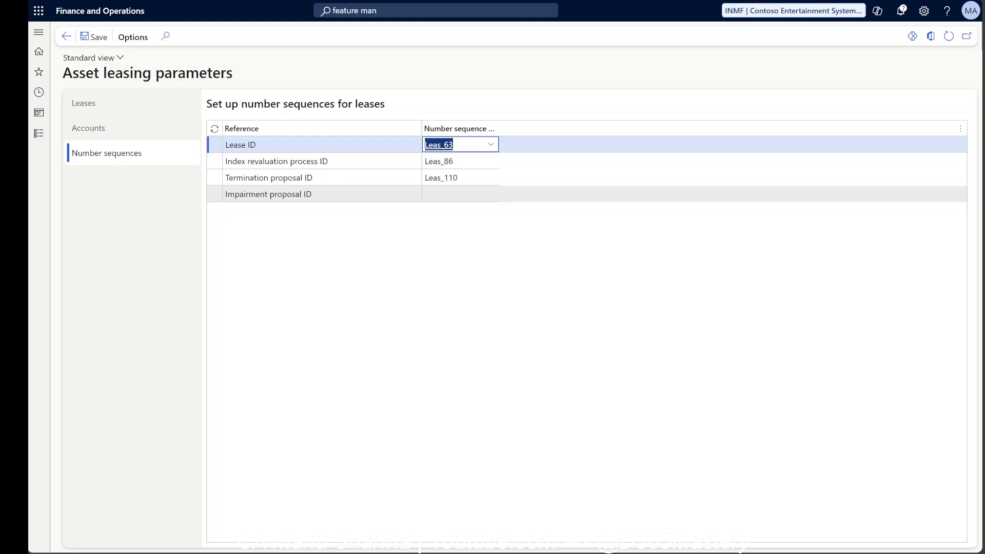
click(474, 194)
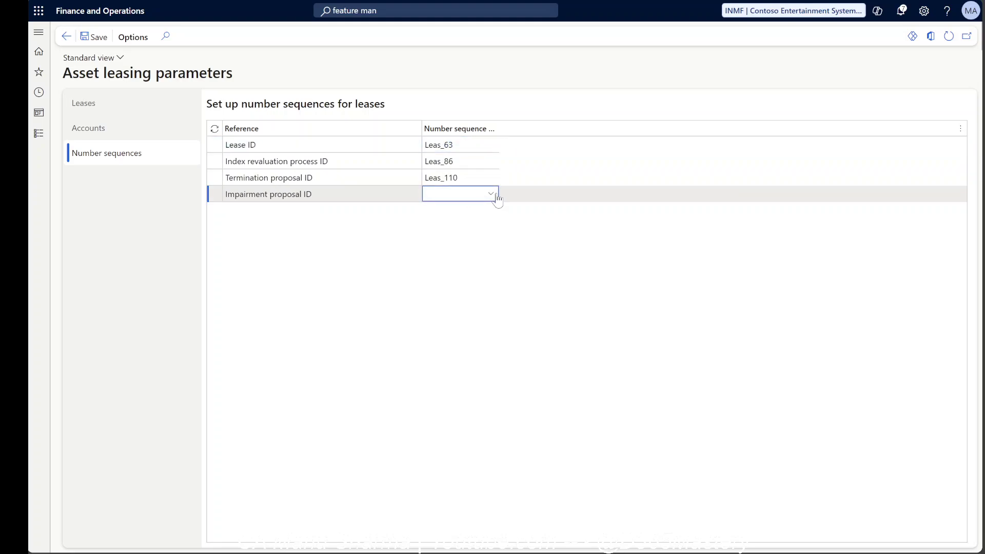
right_click(496, 197)
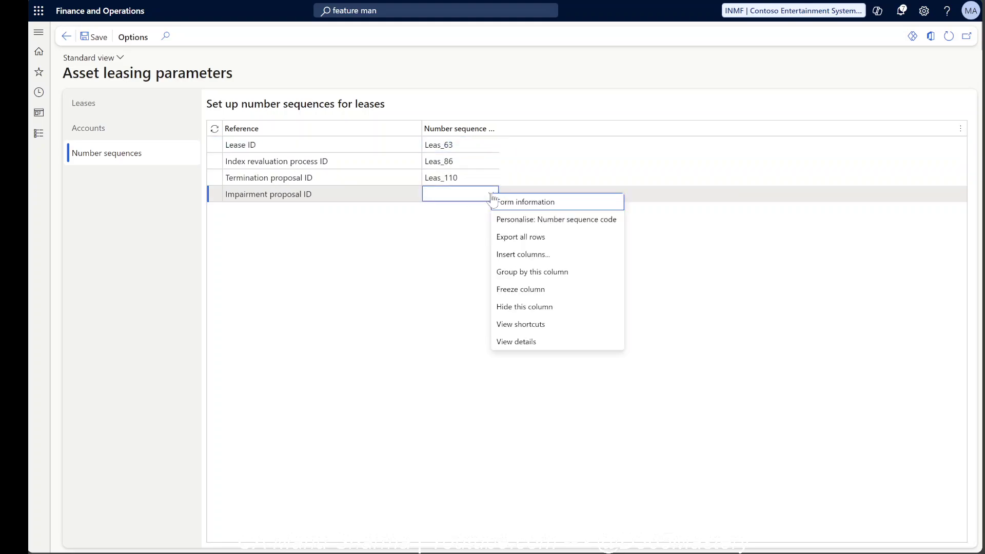
click(519, 341)
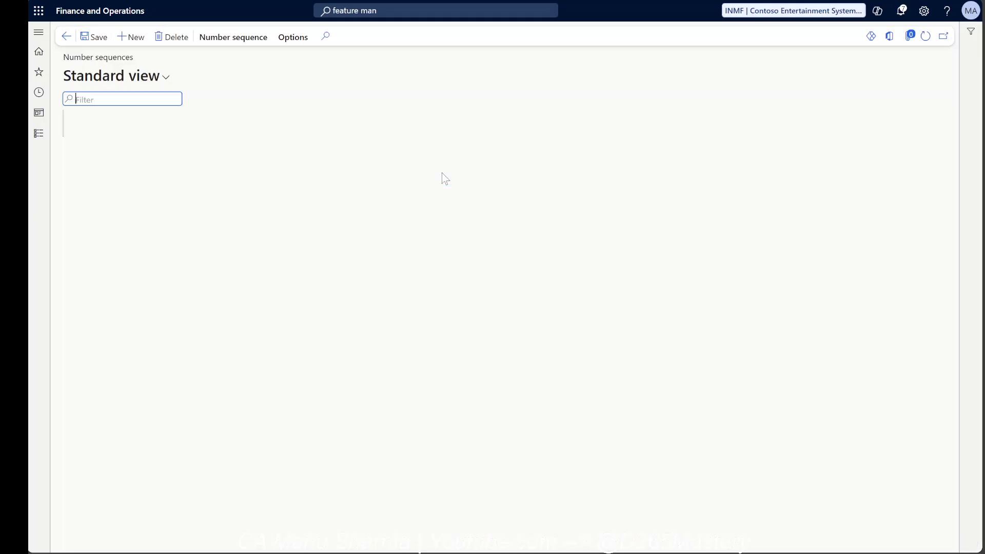
Create a number sequence with code and name IMP, scoped to company INMF.
click(131, 37)
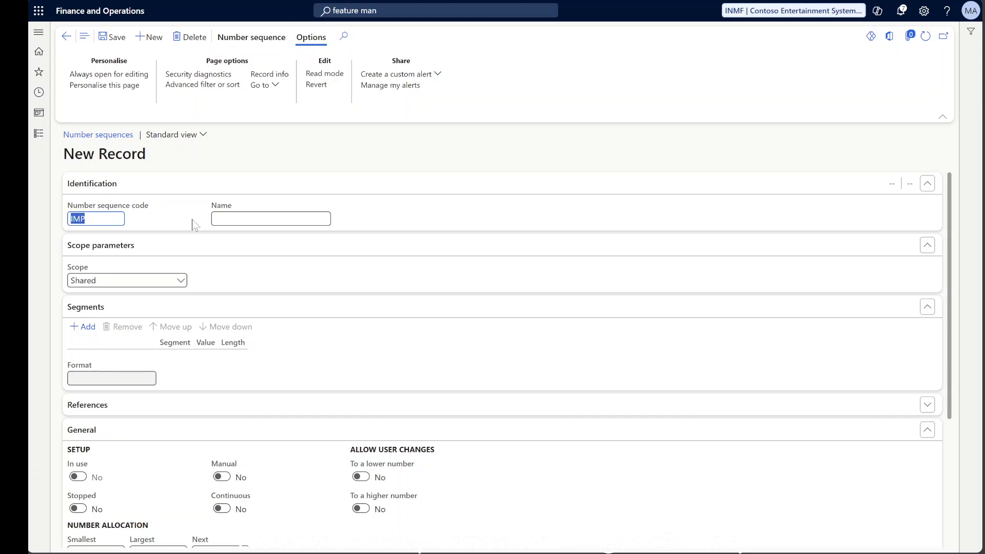
key(Tab)
text(IMP)
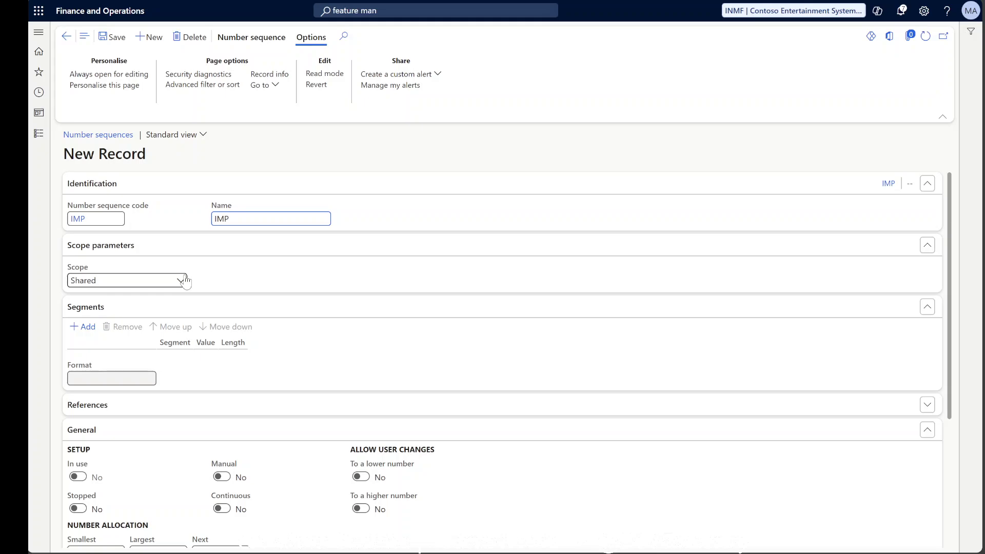
click(180, 280)
click(151, 312)
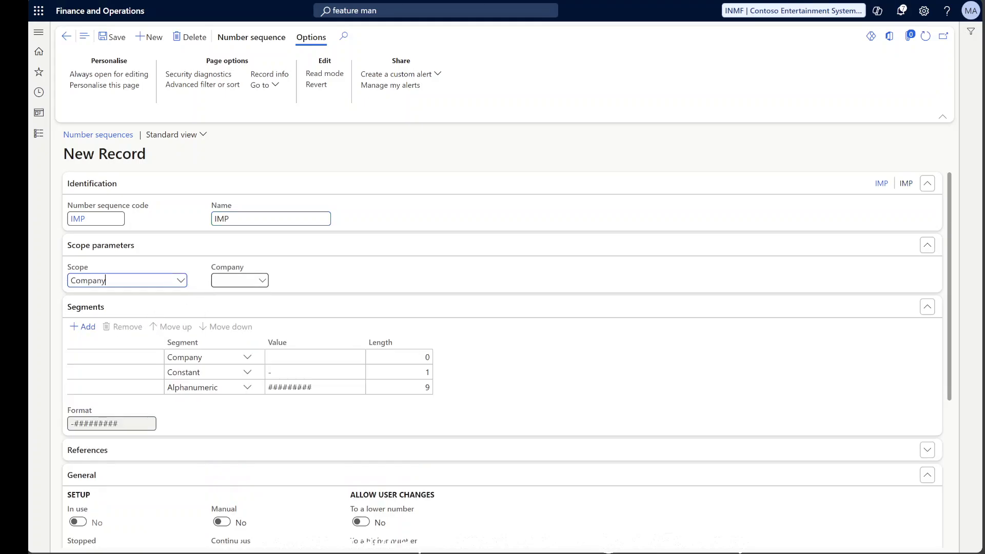
key(Tab)
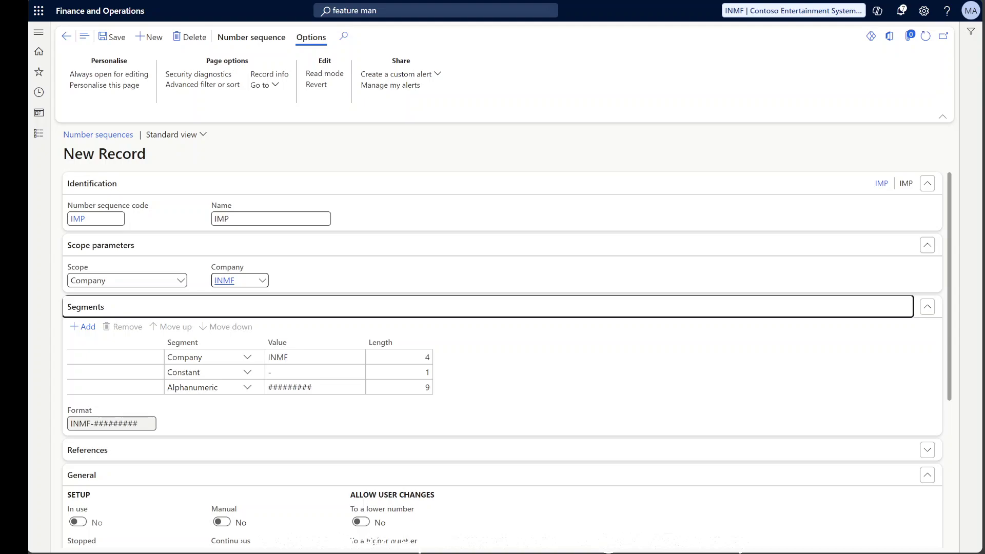
Set the number sequence's constant segment to -IMP-, save the record and return to the number sequences list.
click(301, 372)
text(IMP)
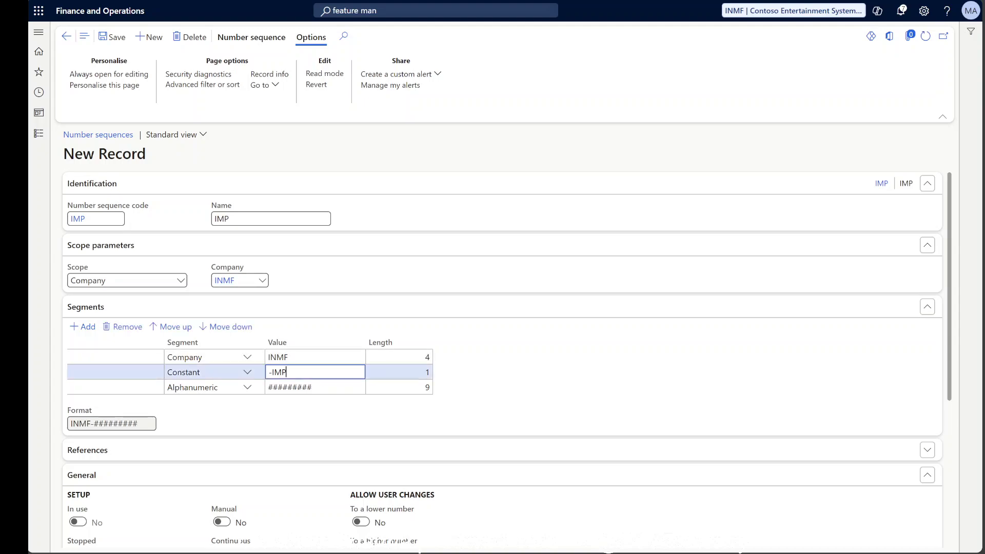
text(-)
click(479, 377)
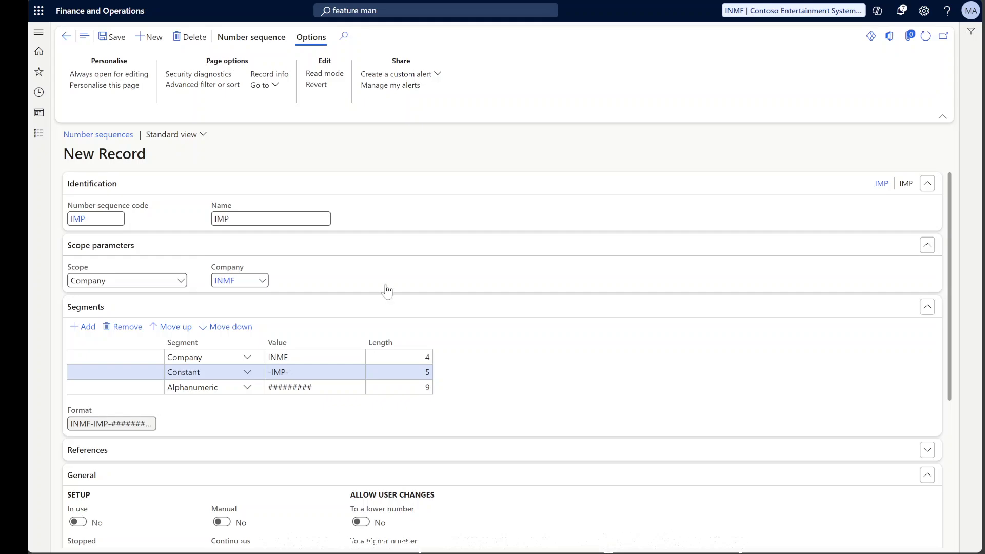
click(115, 40)
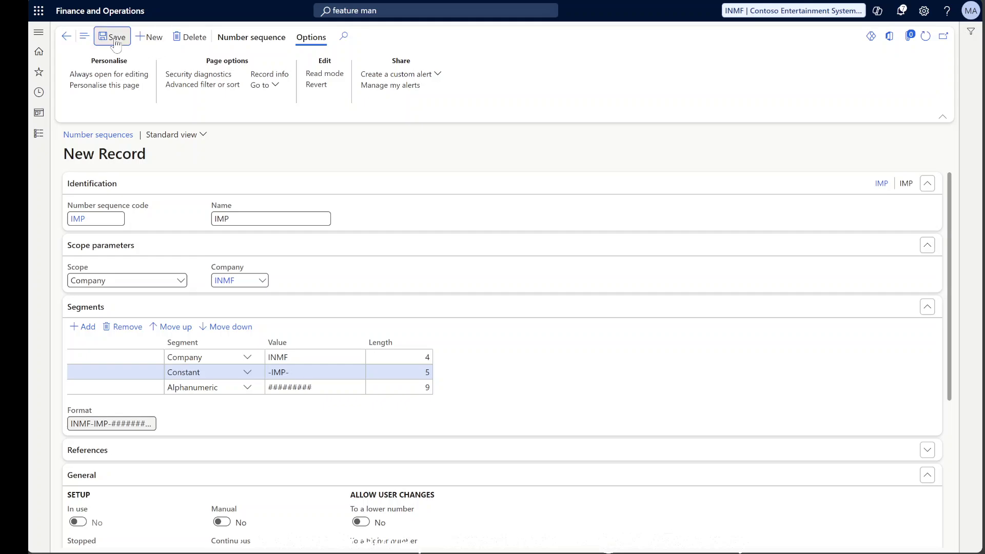
click(66, 36)
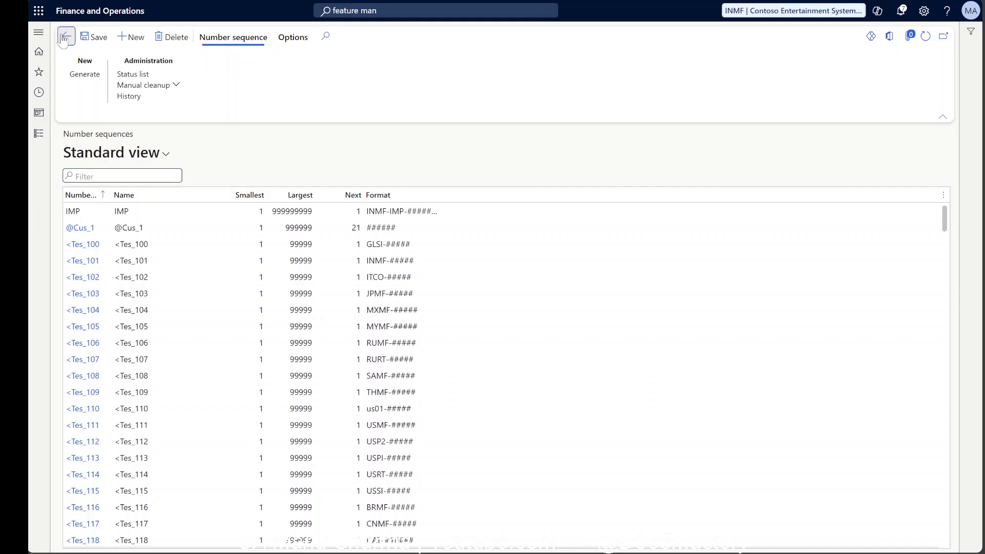
Assign the IMP number sequence to the Impairment proposal ID in the asset leasing parameters and save.
click(66, 36)
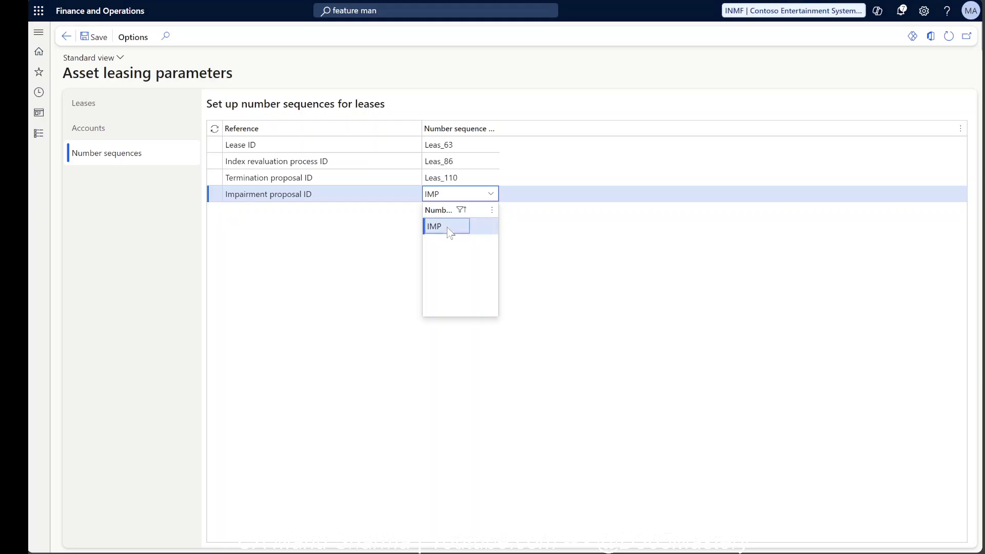
click(450, 226)
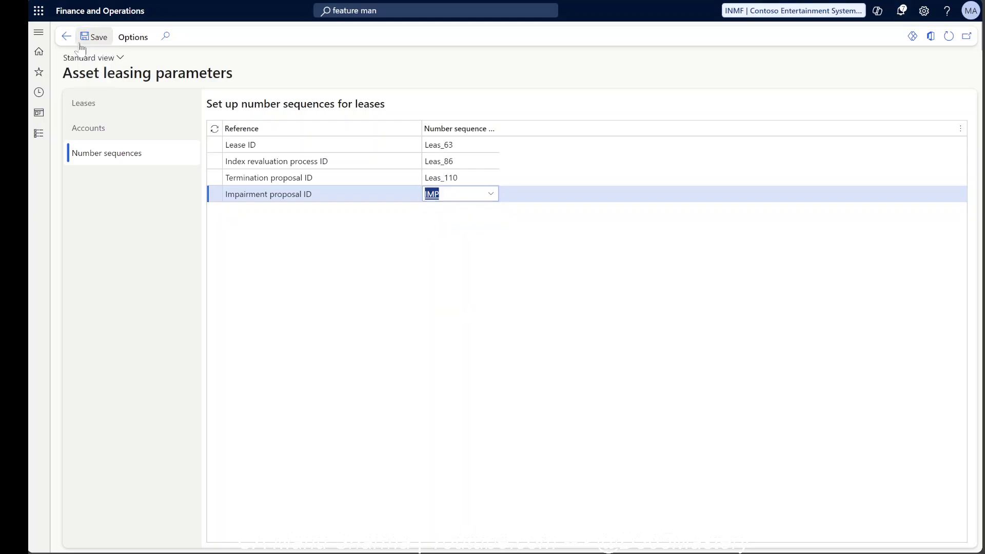
click(67, 38)
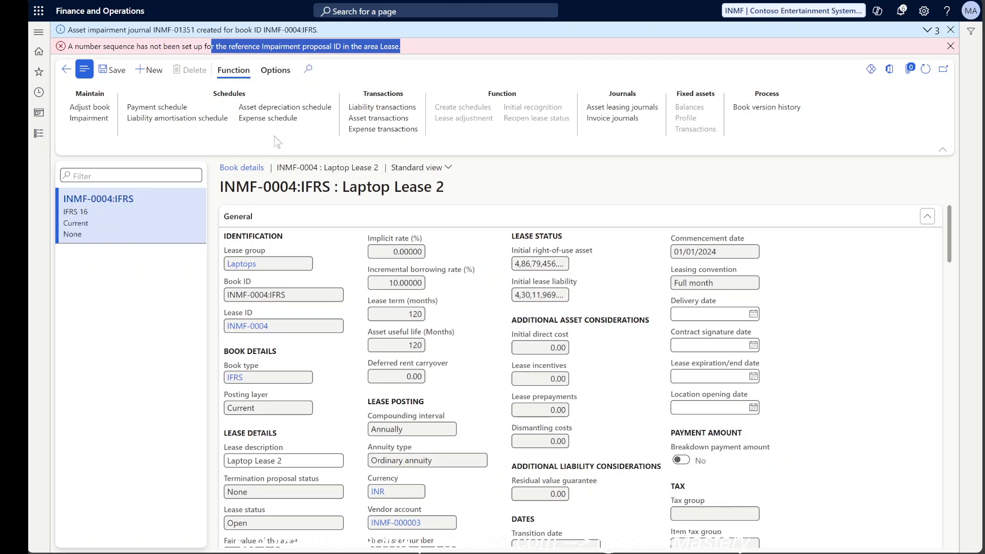
Impair the right-of-use asset of Laptop Lease 2's IFRS book by 86,00,000.00 with transaction date 01/01/2025.
click(89, 118)
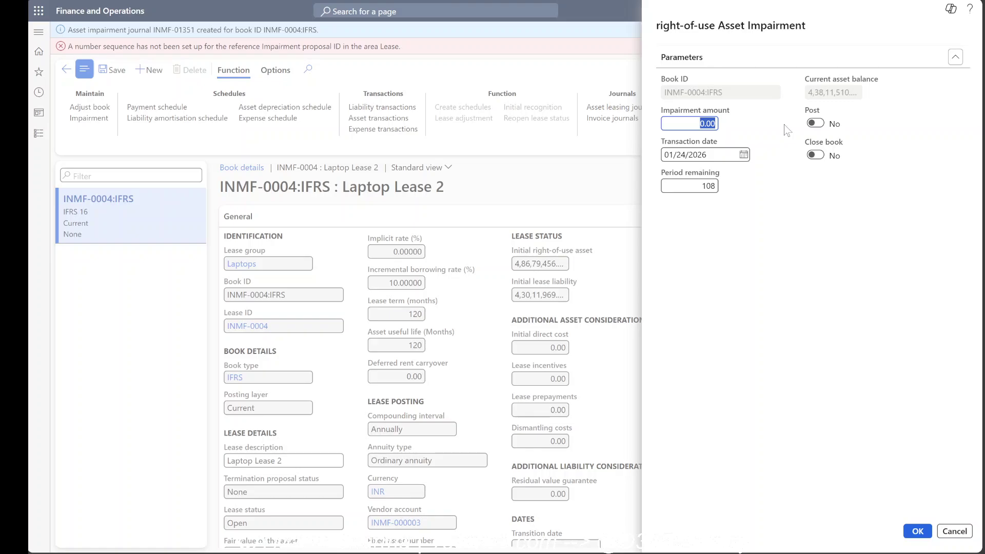
text(86,00,00)
key(Tab)
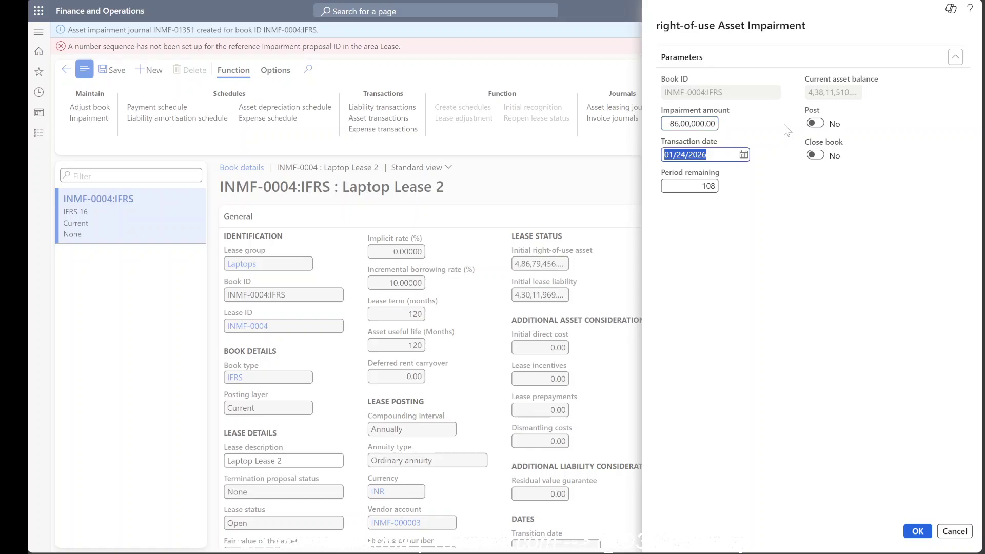
key(End)
key(BackSpace)
text(01)
key(Tab)
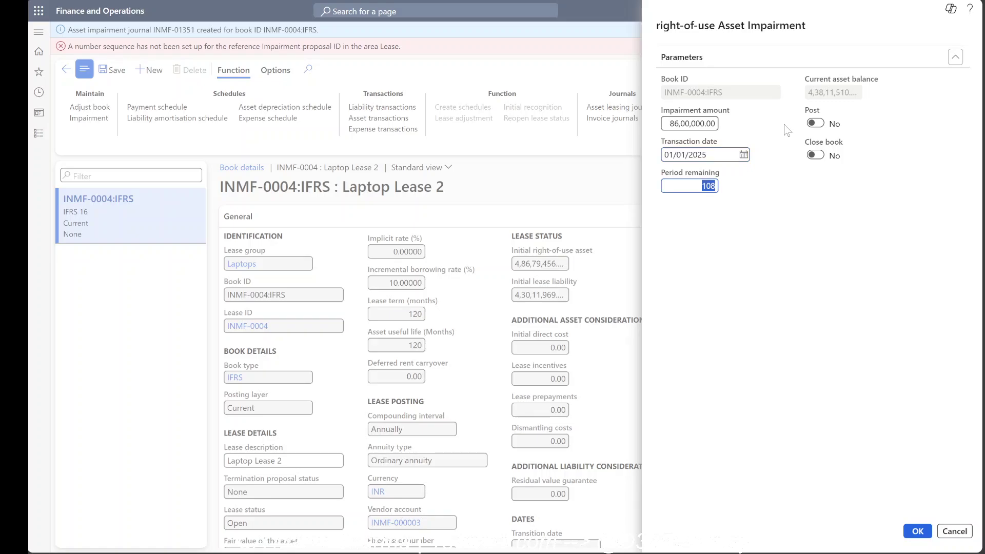
click(914, 532)
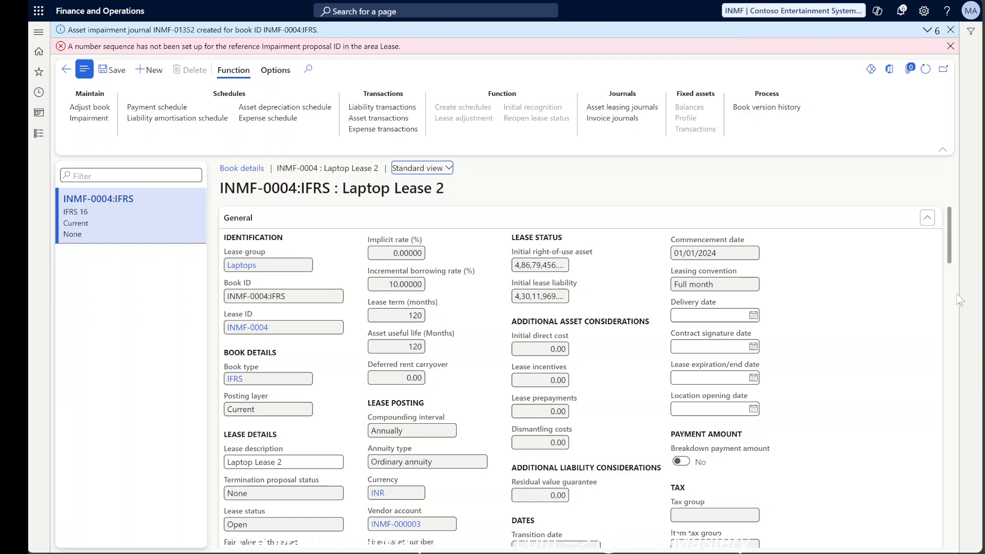
Dismiss the number sequence error, expand the impairment messages to check the created journal's number, and close them.
click(950, 46)
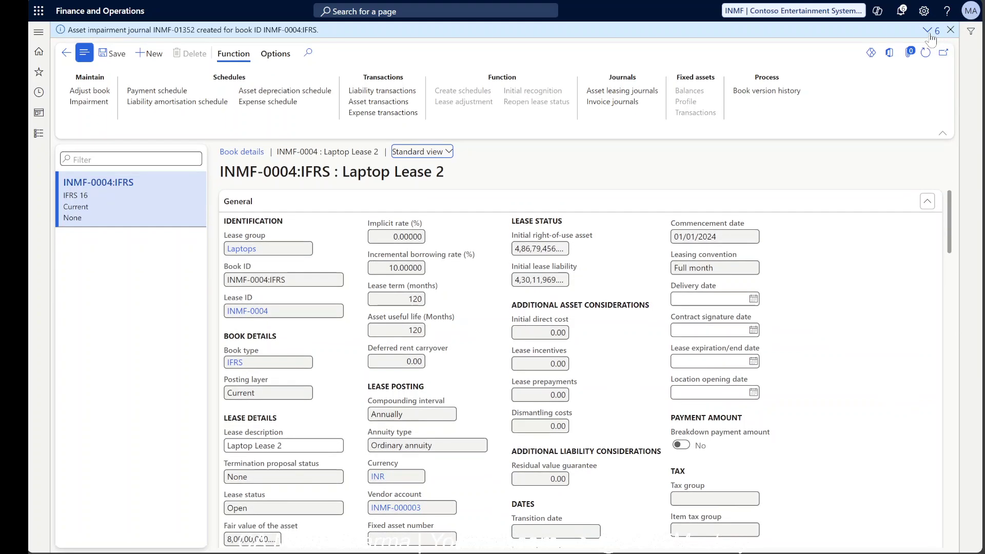
click(927, 31)
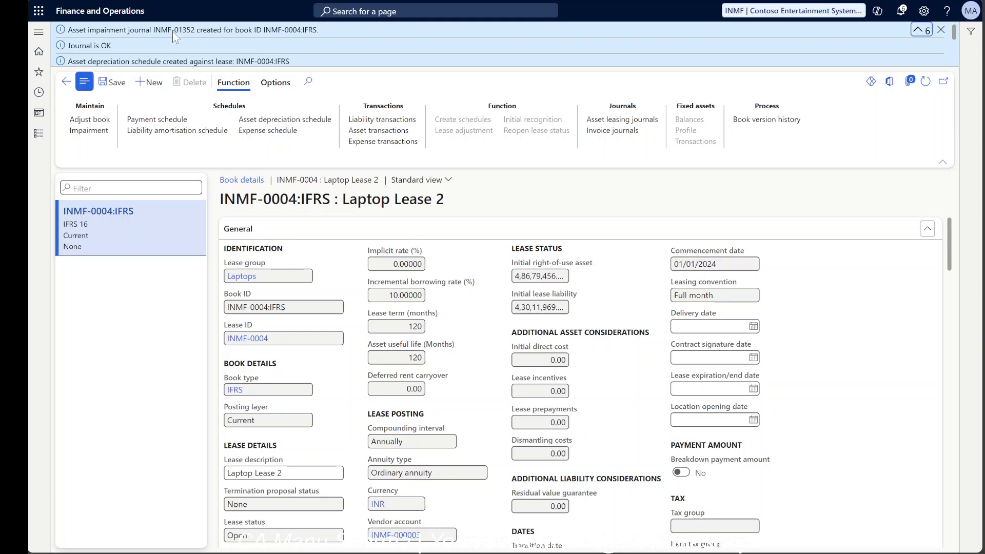
drag(173, 32, 194, 35)
click(828, 149)
scroll(724, 44, down, 1)
scroll(723, 44, up, 1)
click(941, 30)
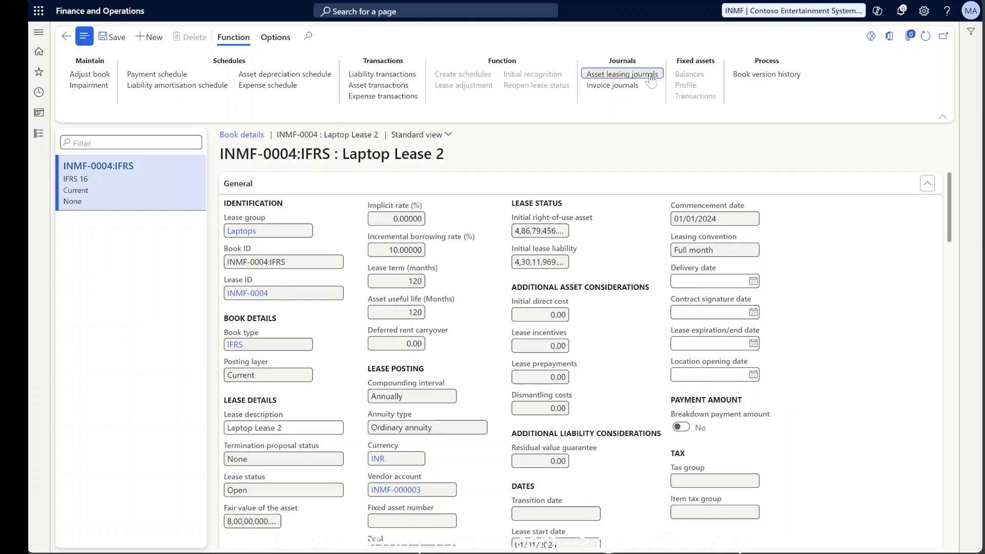
Check the impairment expense and lease asset lines of asset leasing journal INMF-01352, post it, and return to the lease book.
click(650, 77)
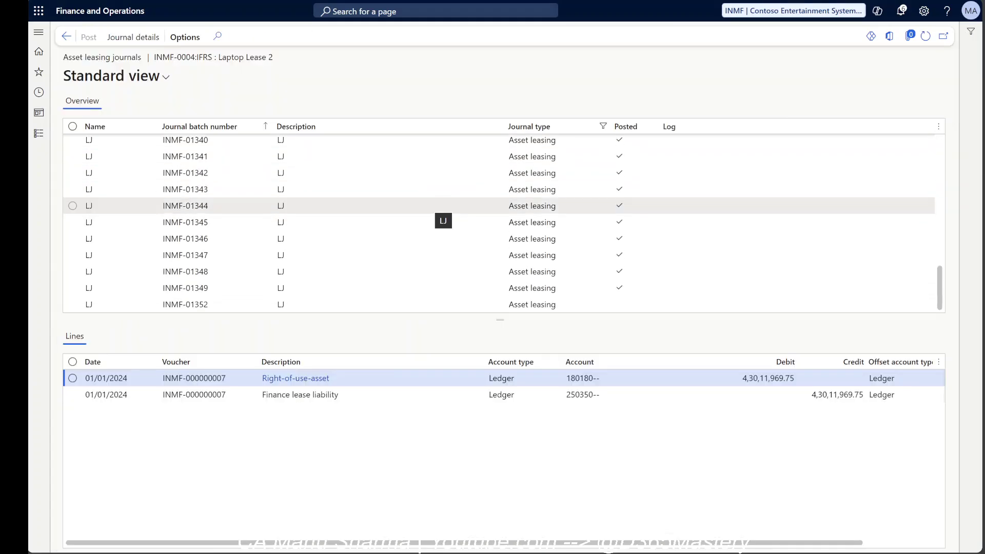
click(442, 305)
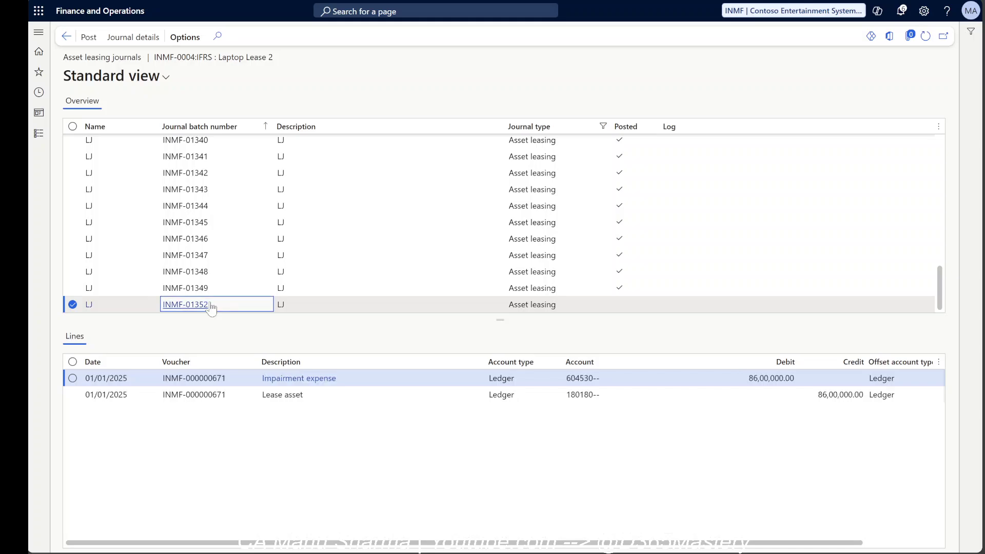
click(770, 378)
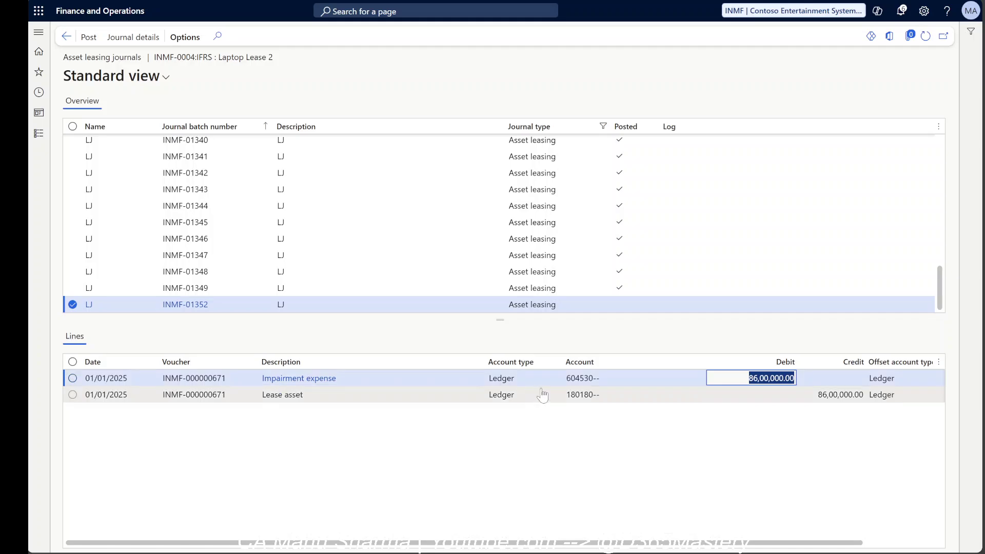
mouse_move(585, 378)
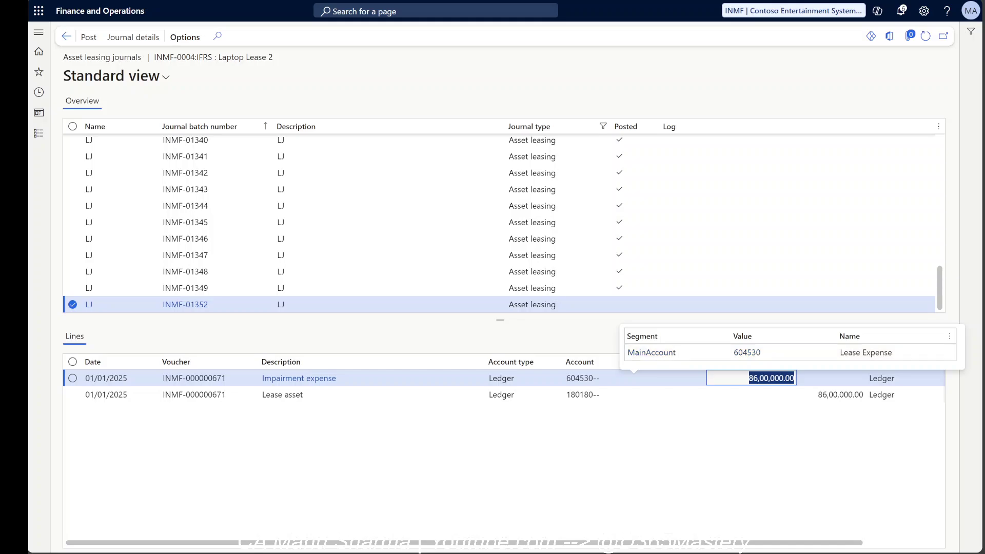
click(840, 395)
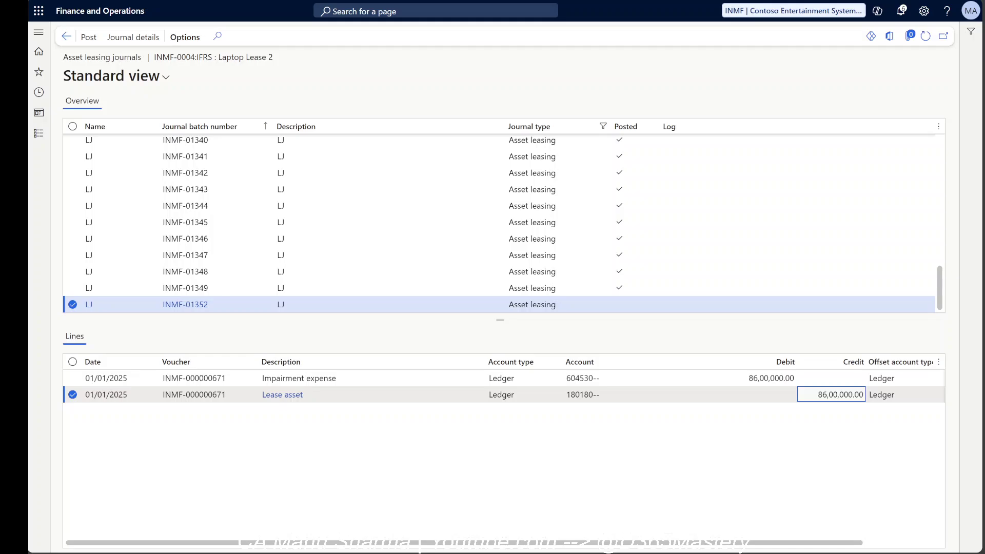
mouse_move(583, 395)
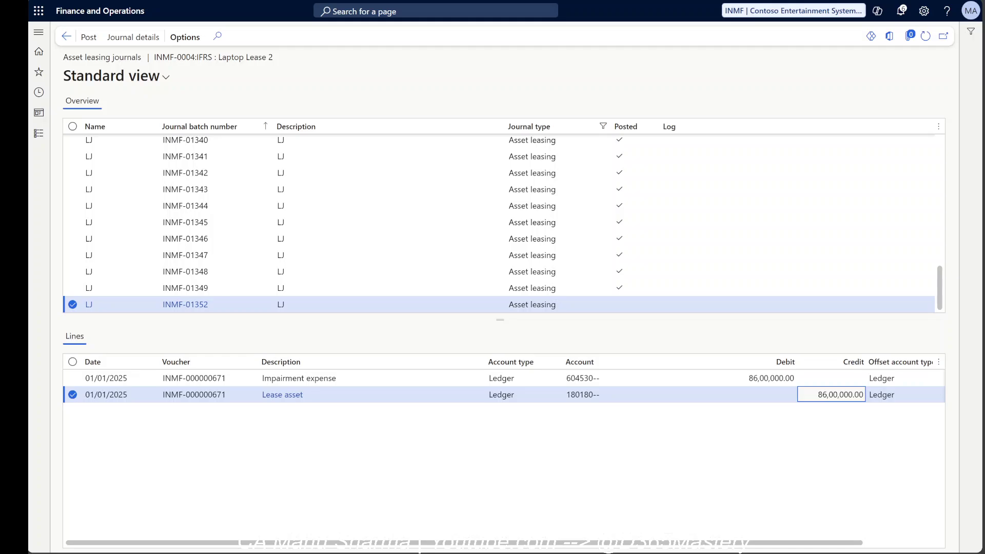
click(88, 37)
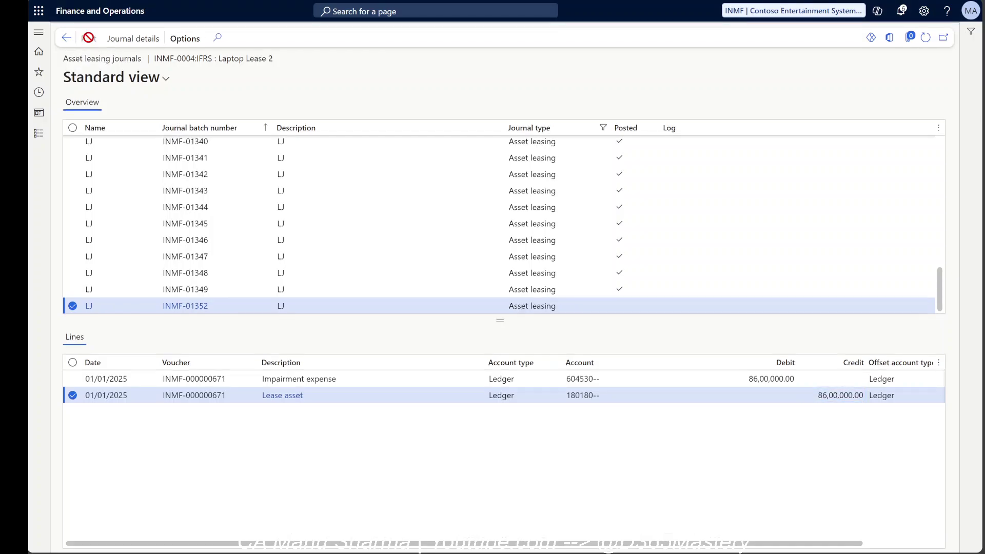
click(62, 56)
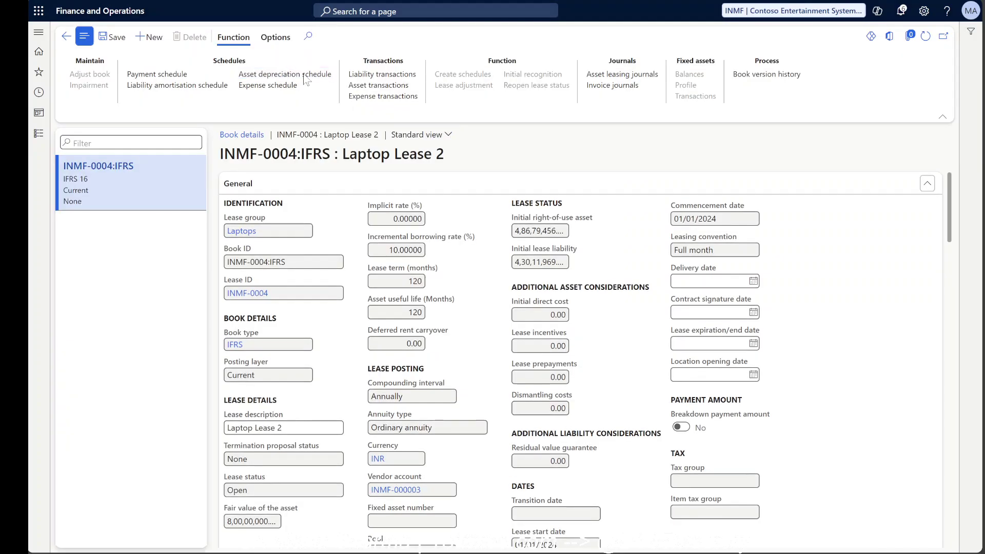
Open Laptop Lease 2's asset depreciation schedule and examine the first period's beginning net book value.
click(304, 77)
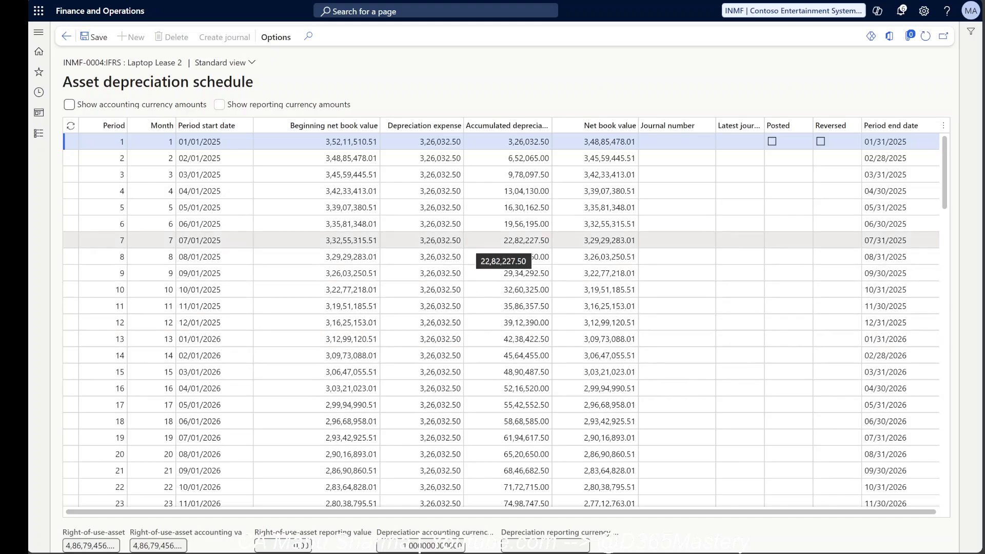
click(67, 36)
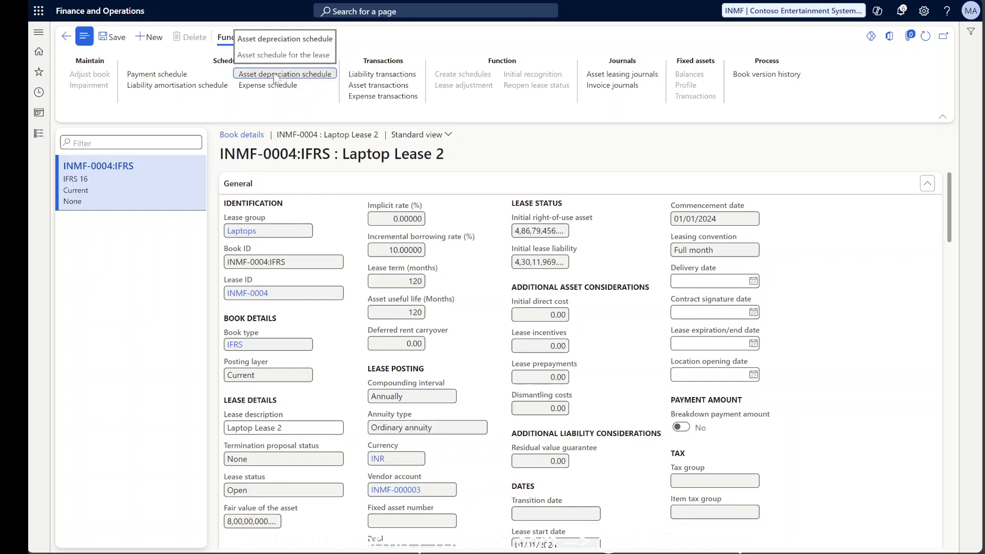
click(274, 74)
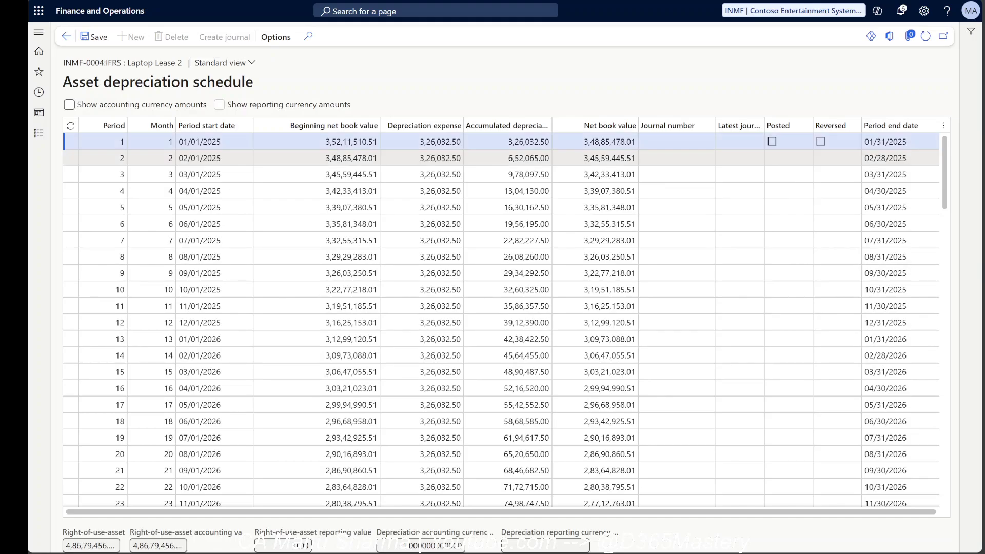
click(351, 142)
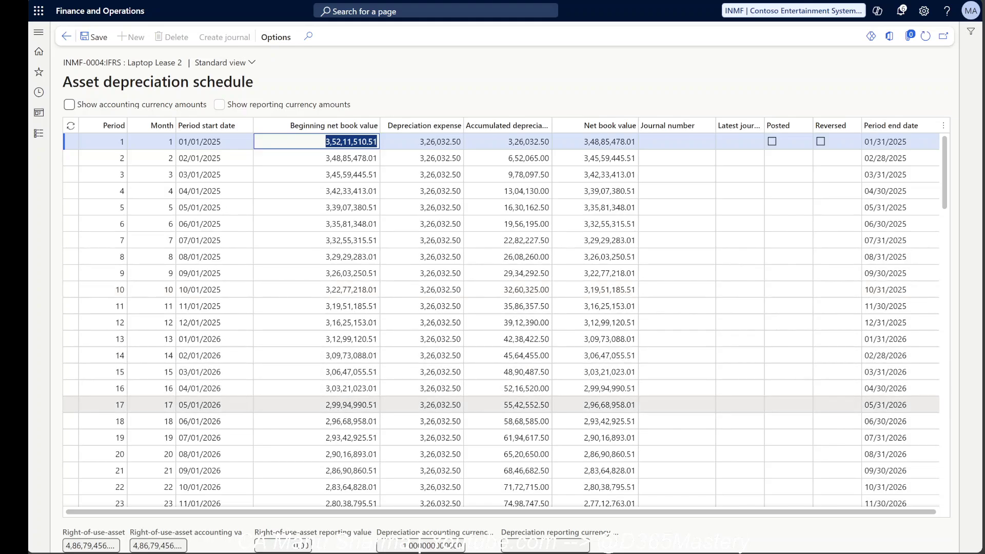
Compare the schedule's first beginning net book value with the Carrying Value after Impairment on the Impairement sheet of Lease.xlsx in Excel.
key(alt+Tab)
key(alt+Tab)
key(alt+Tab)
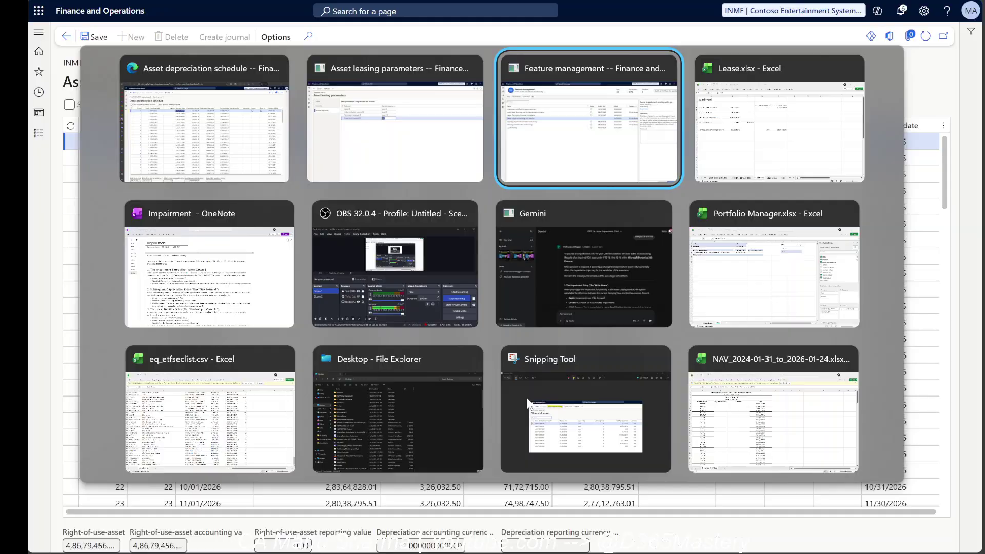
click(223, 251)
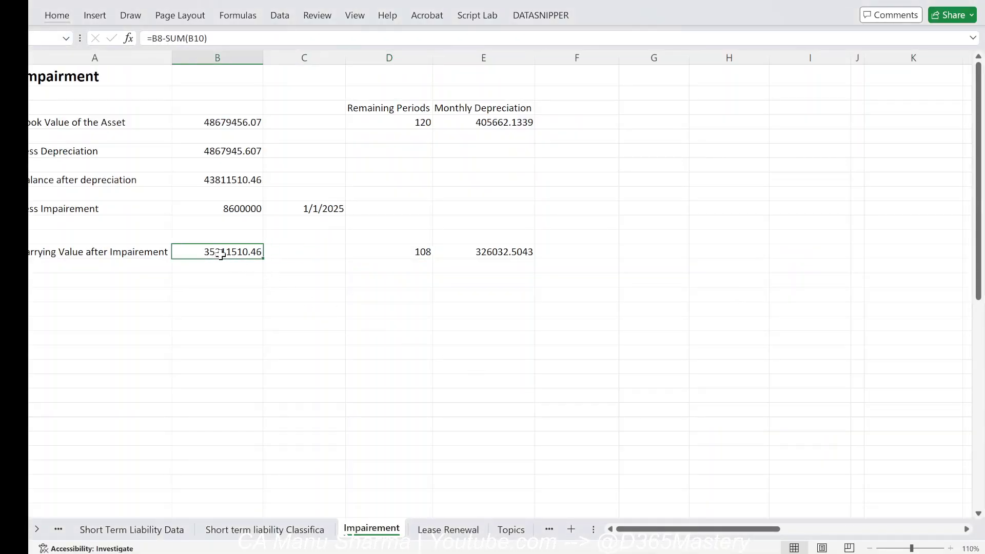
key(alt+Tab)
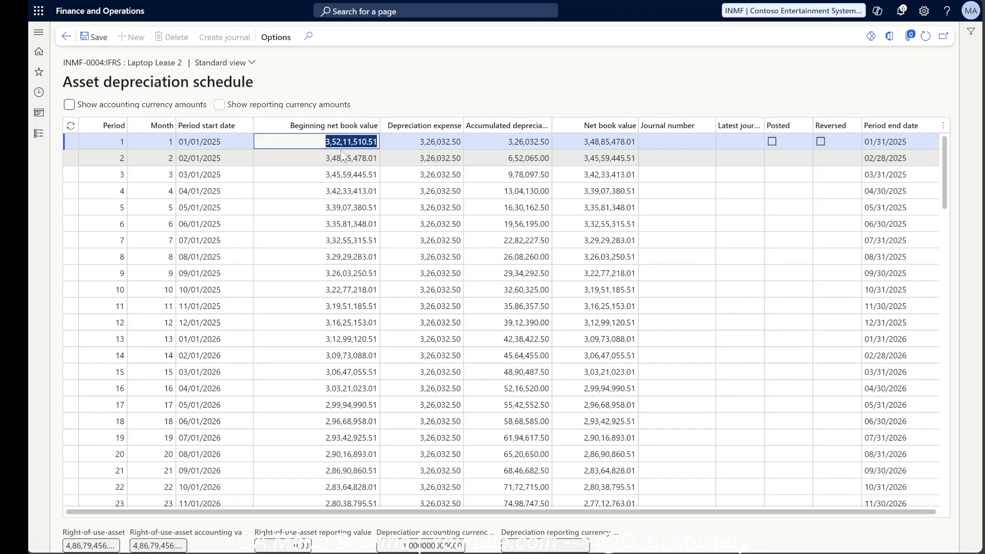
key(alt+Tab)
key(alt+Tab)
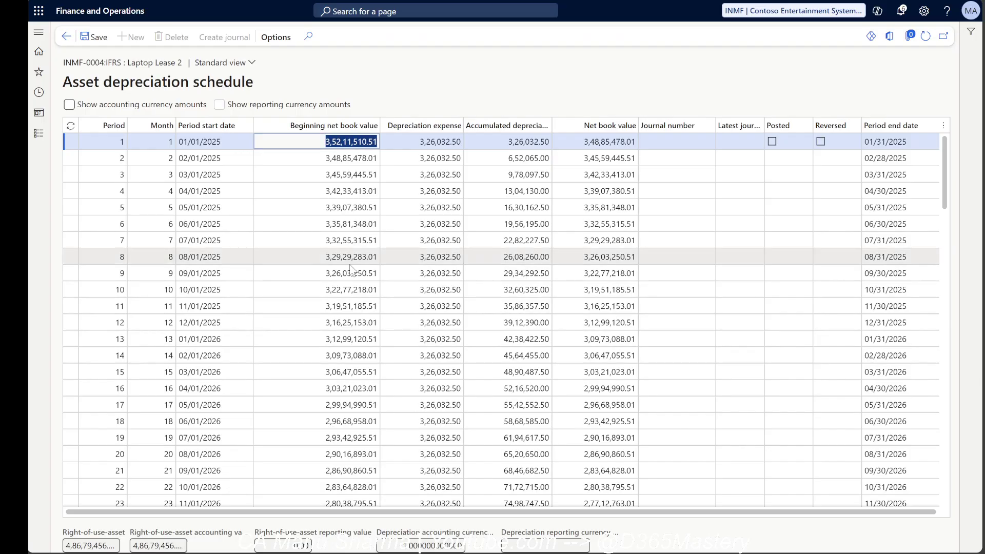
Compare the post-impairment remaining periods and monthly depreciation in Excel with the depreciation expense in the Finance and Operations schedule.
key(alt+Tab)
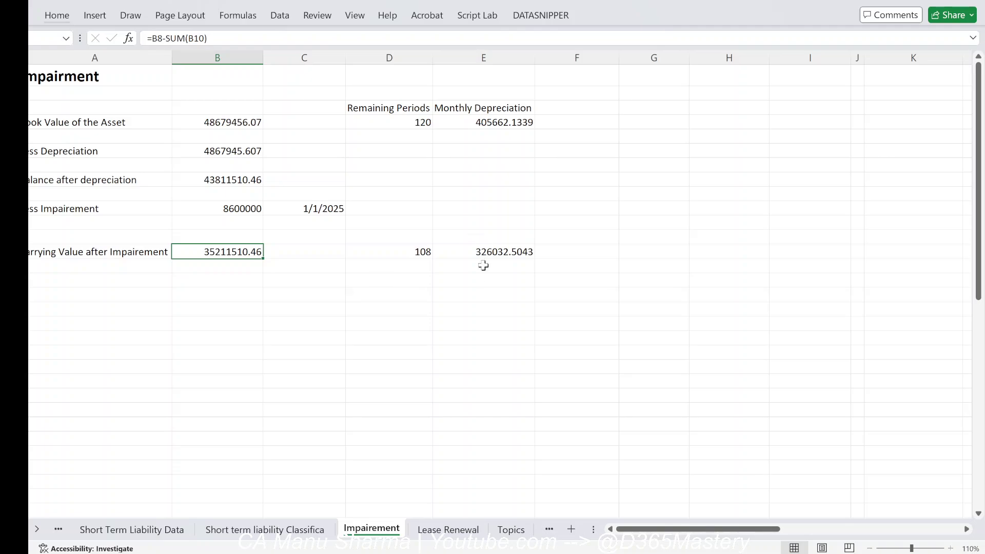
click(405, 251)
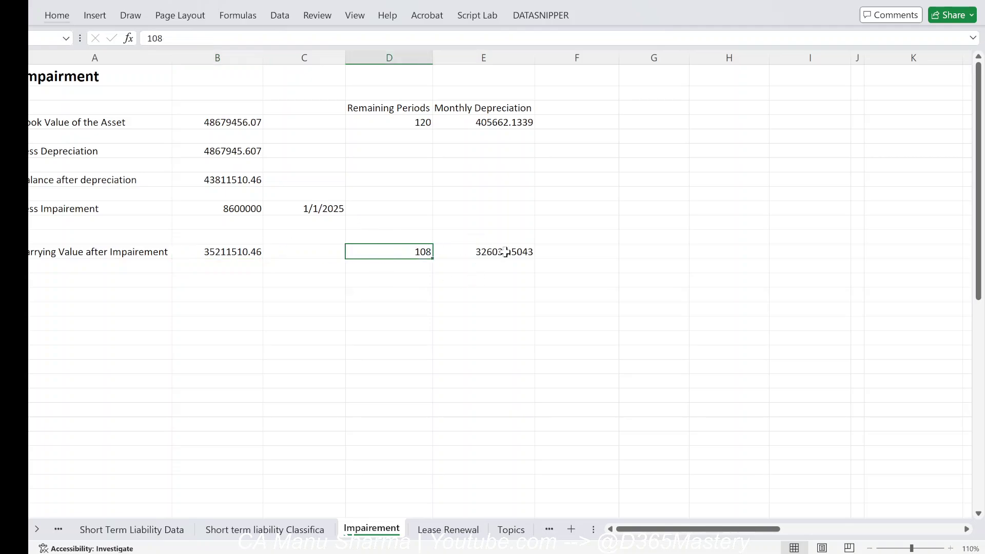
click(506, 252)
key(alt+Tab)
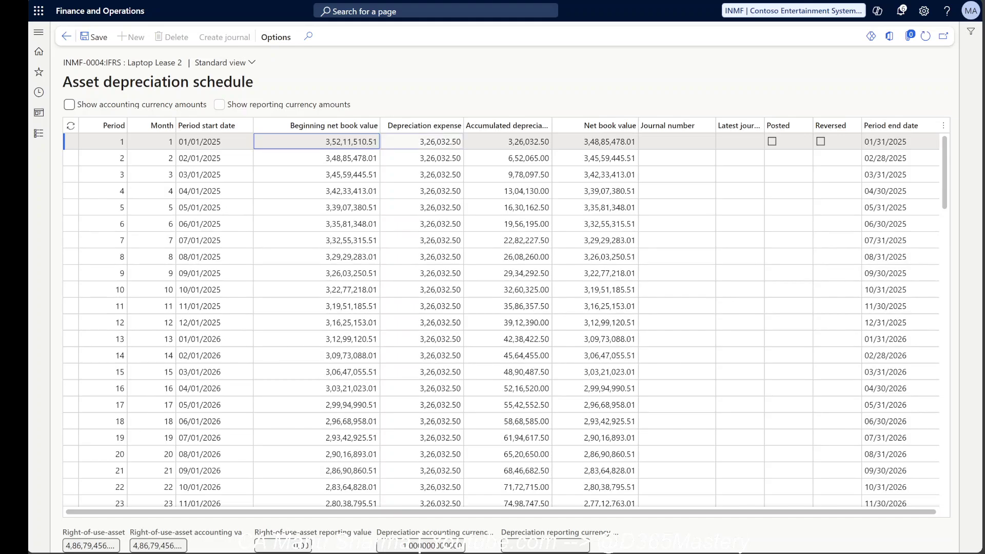
key(Tab)
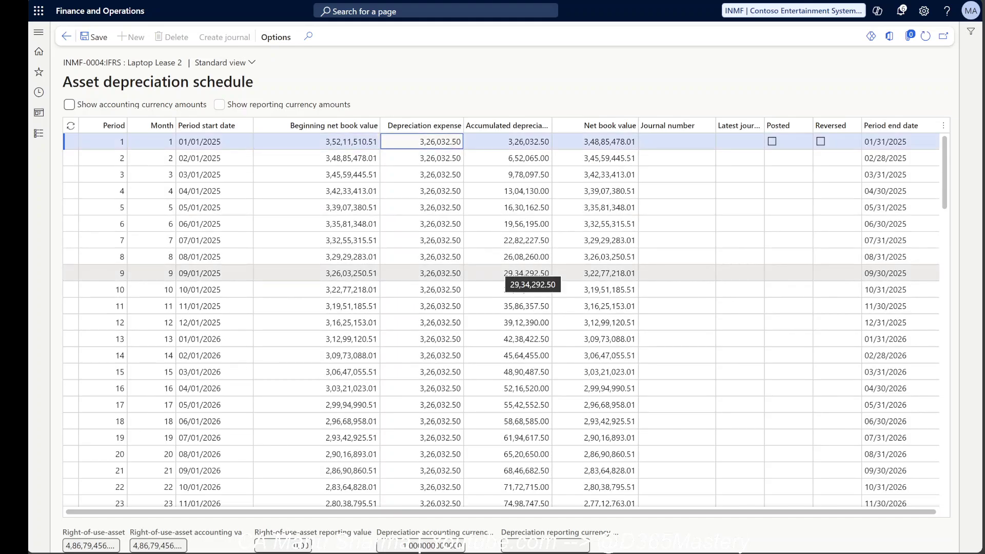
key(alt+Tab)
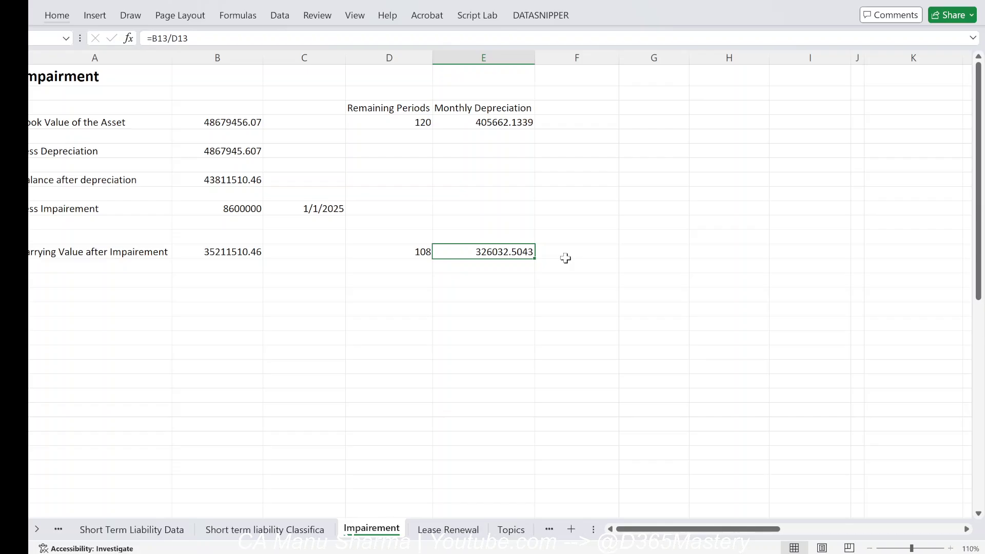
key(alt+Tab)
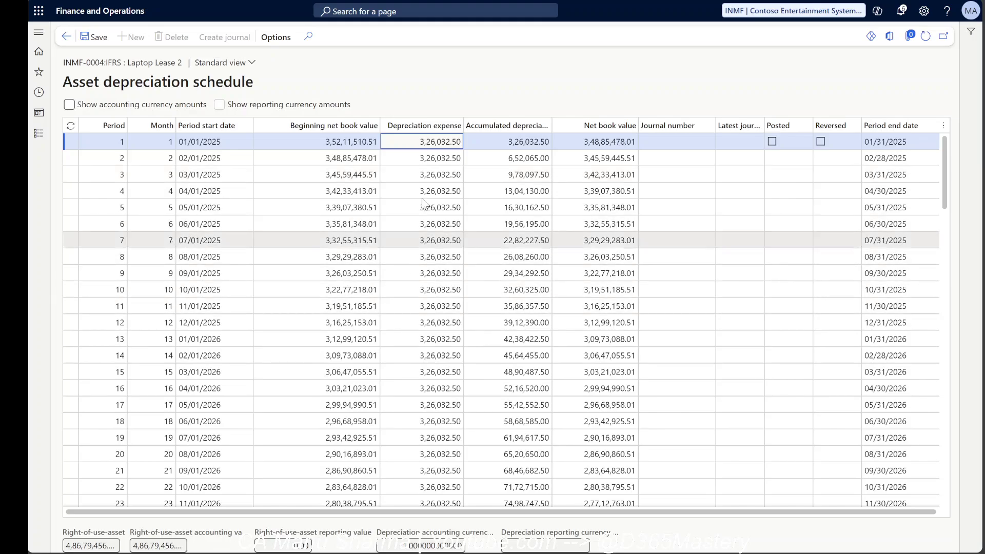
Review the remaining periods of the asset depreciation schedule through to late 2033.
scroll(426, 426, down, 1)
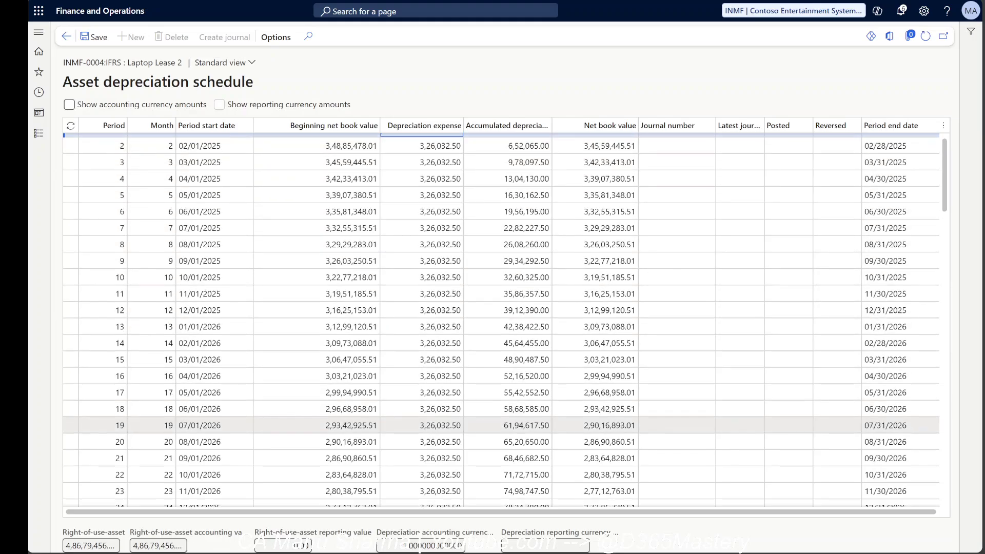
scroll(426, 426, down, 12)
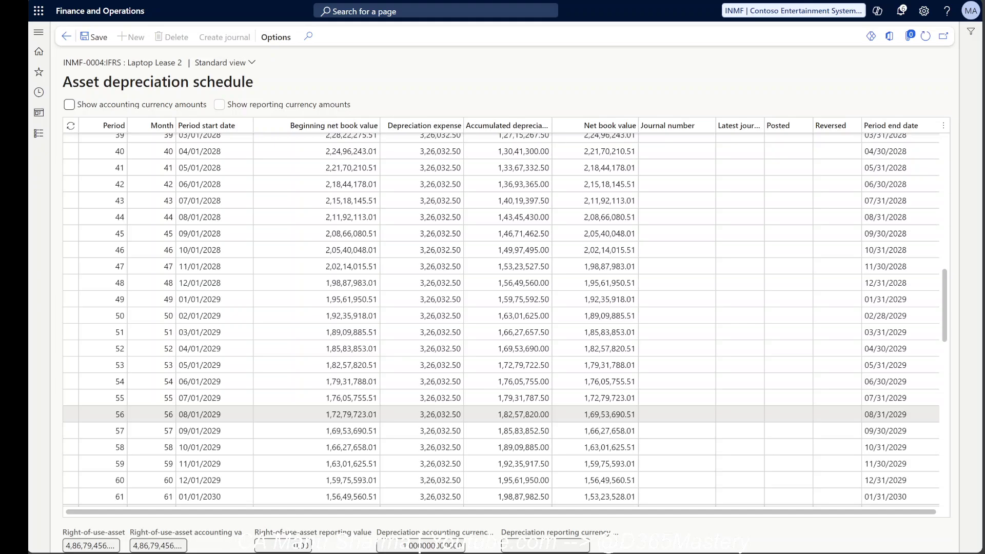
scroll(426, 426, down, 15)
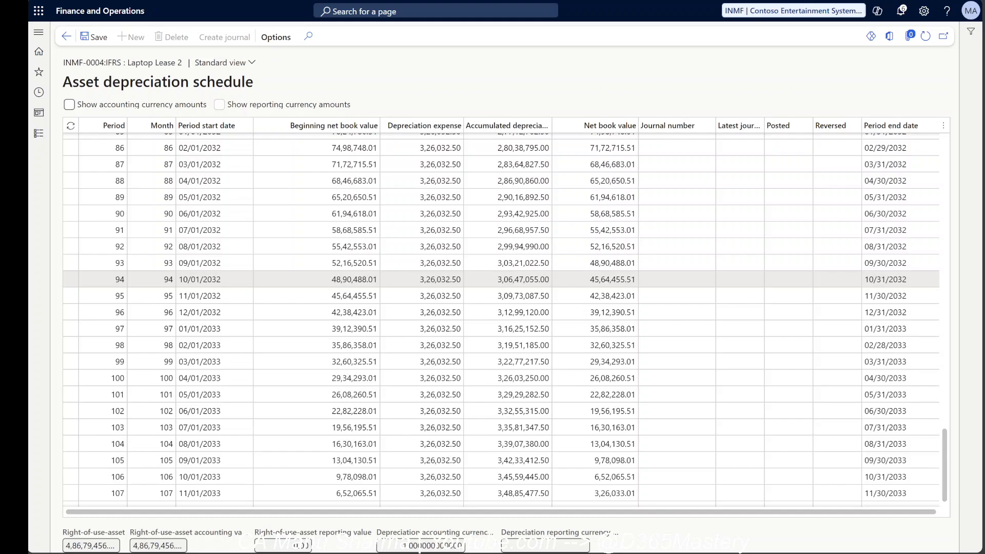
Open Laptop Lease 2's book version history and review the asset depreciation schedule of version 3.
click(66, 38)
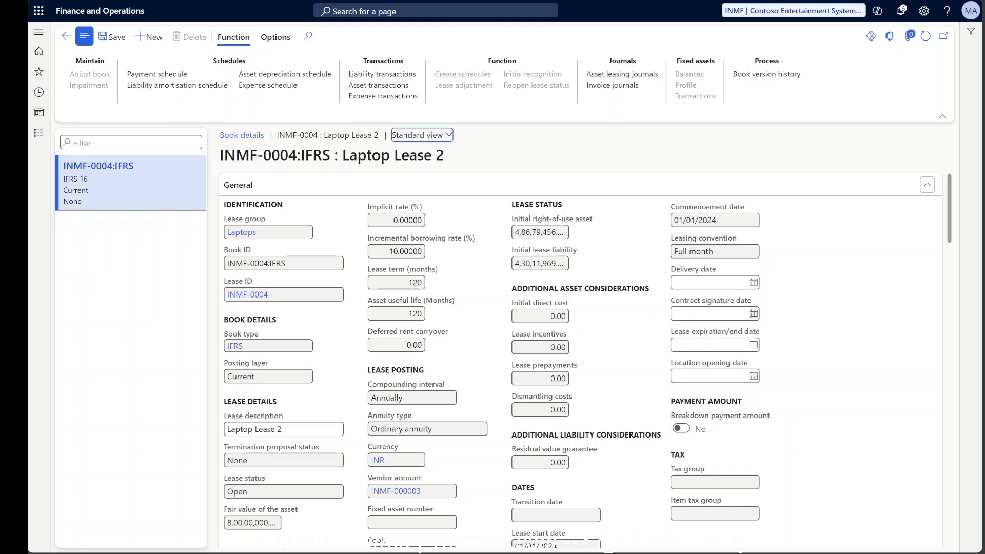
scroll(477, 340, down, 3)
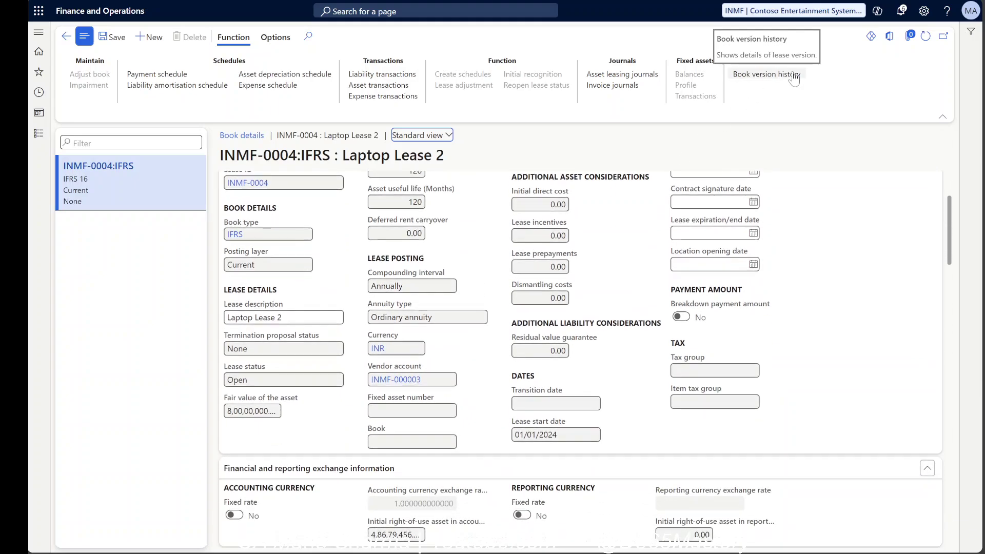
click(794, 75)
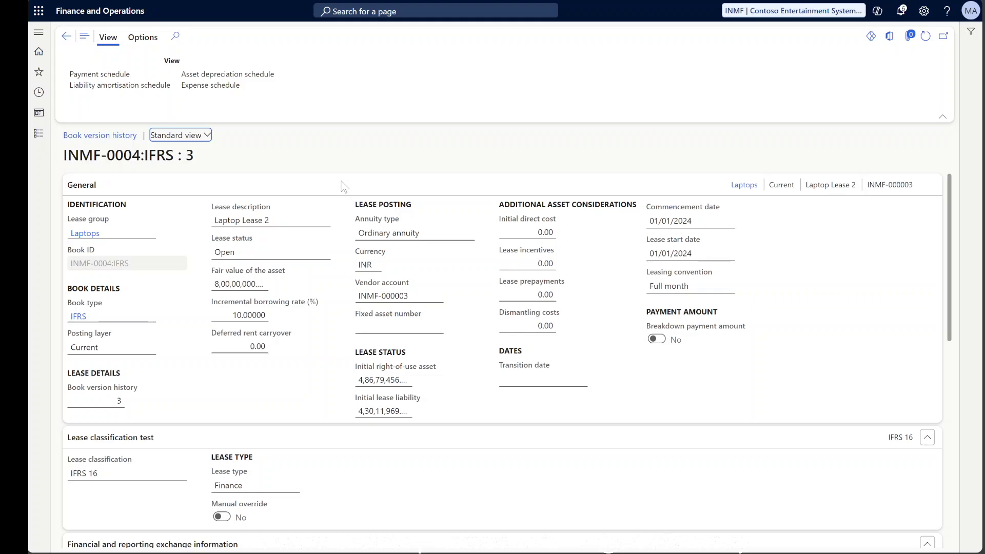
drag(206, 160, 185, 159)
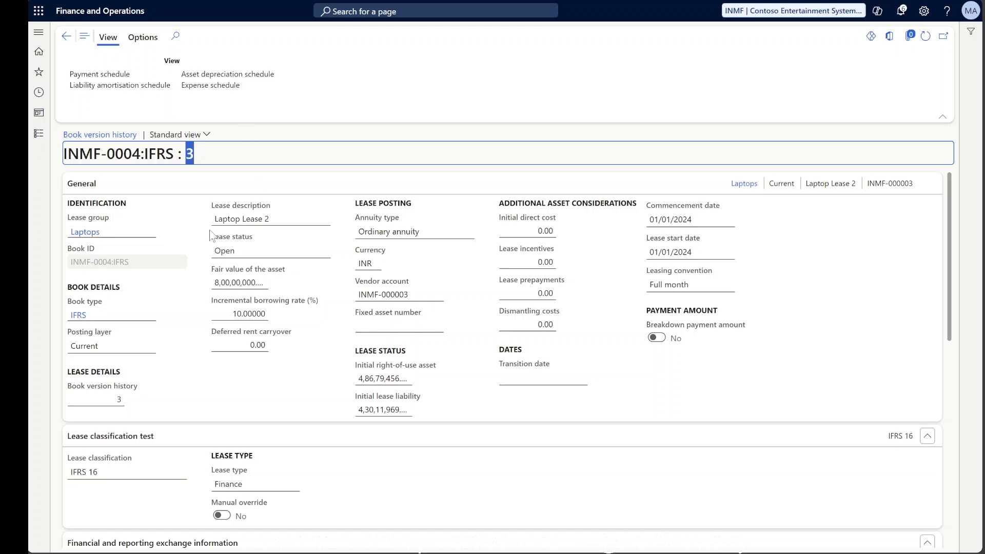
click(215, 78)
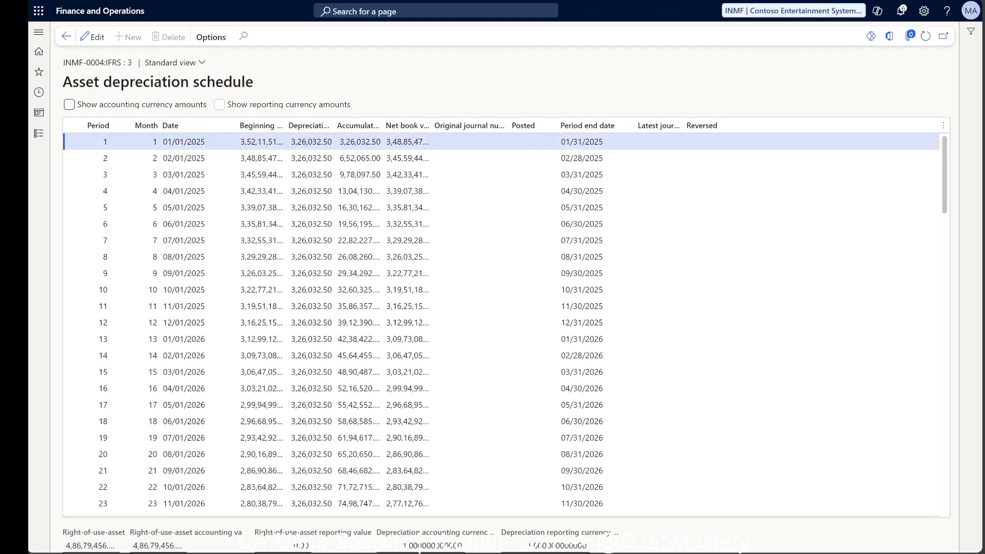
click(66, 36)
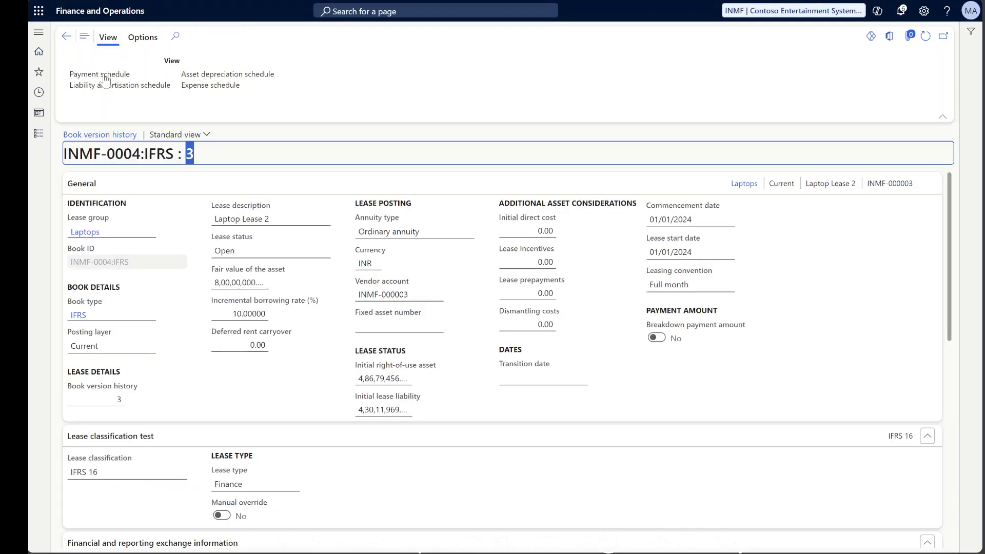
Select version 2 of book INMF-0004:IFRS in the version history and examine its asset depreciation schedule.
click(87, 38)
click(110, 200)
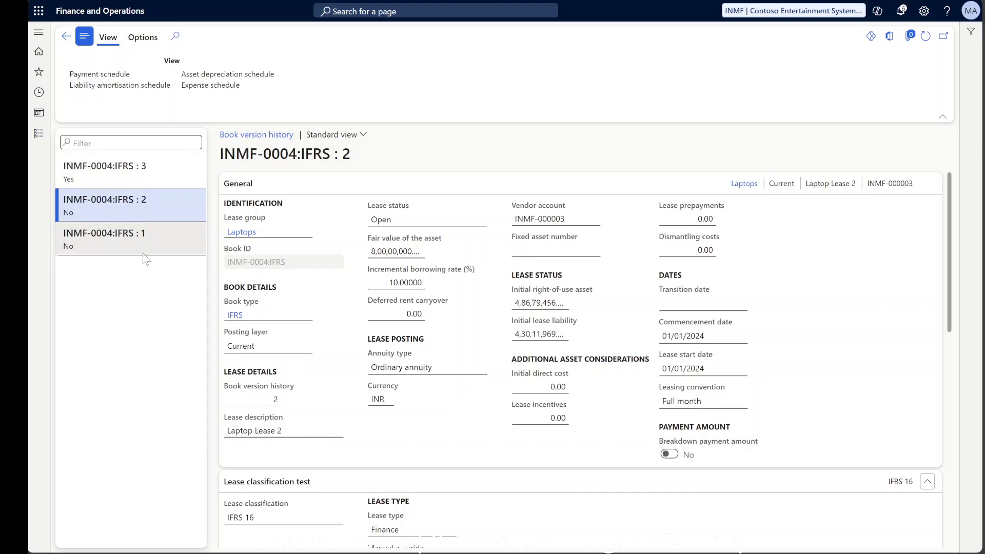
click(219, 75)
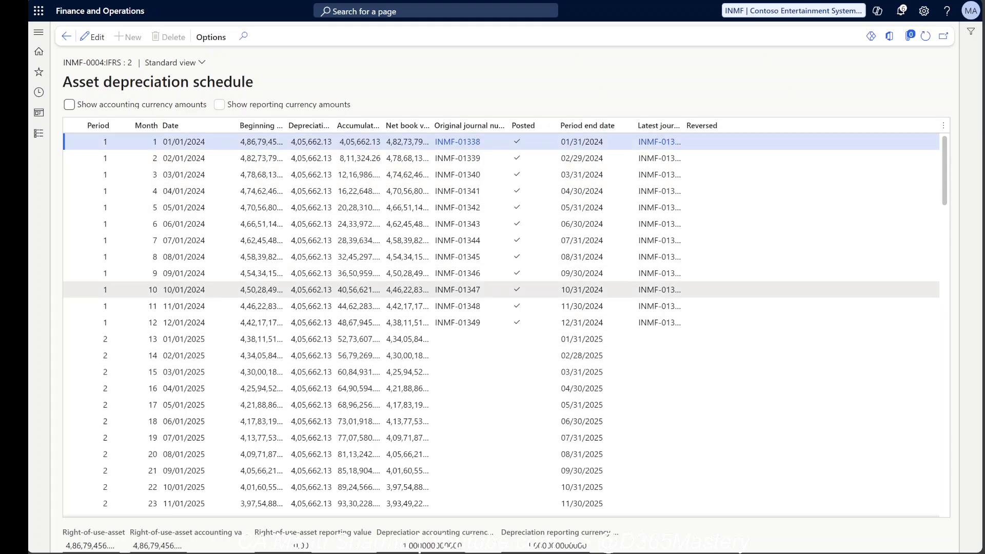
click(67, 41)
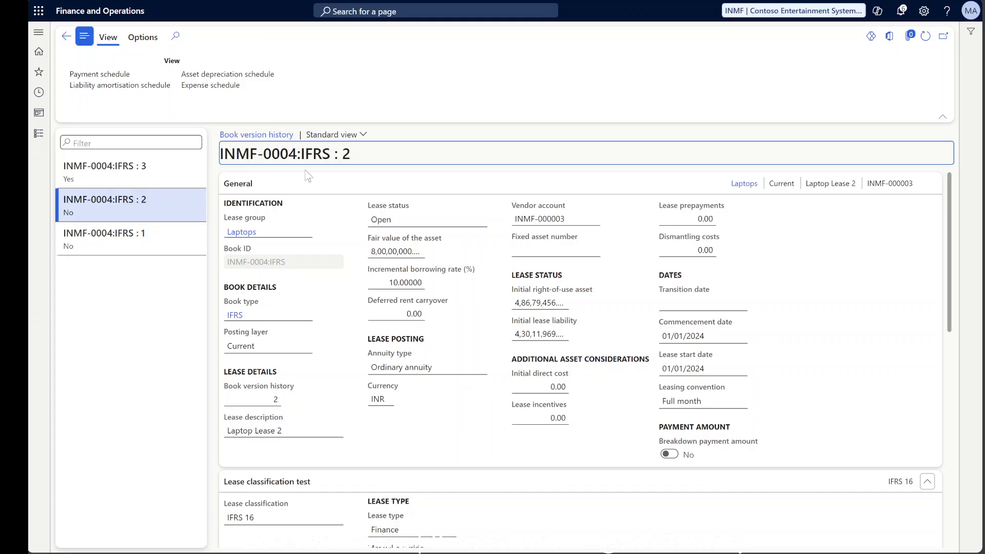
Reopen version 3's asset depreciation schedule and widen the Beginning net book value column to read the first period's full amount.
click(156, 187)
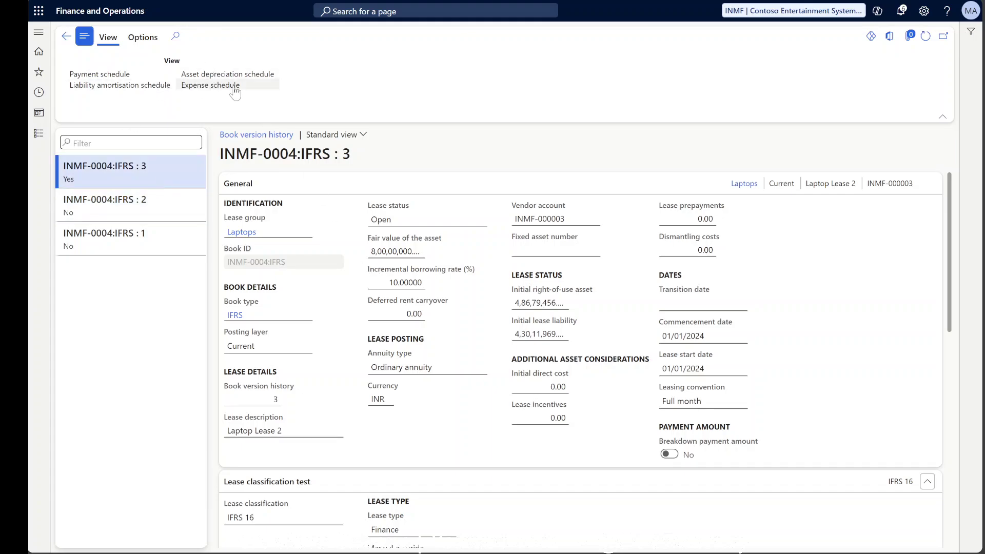
click(249, 75)
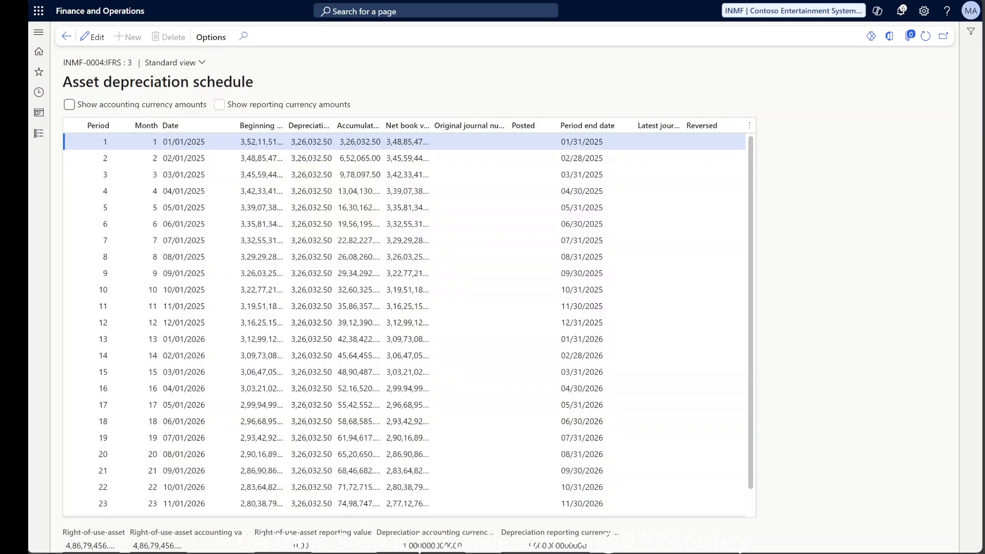
click(221, 143)
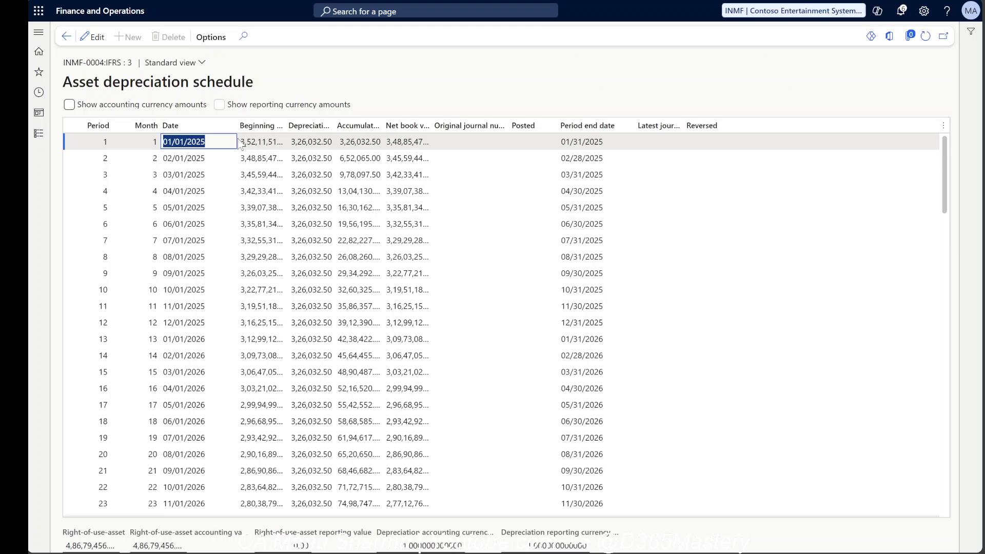
drag(285, 125, 363, 125)
click(328, 142)
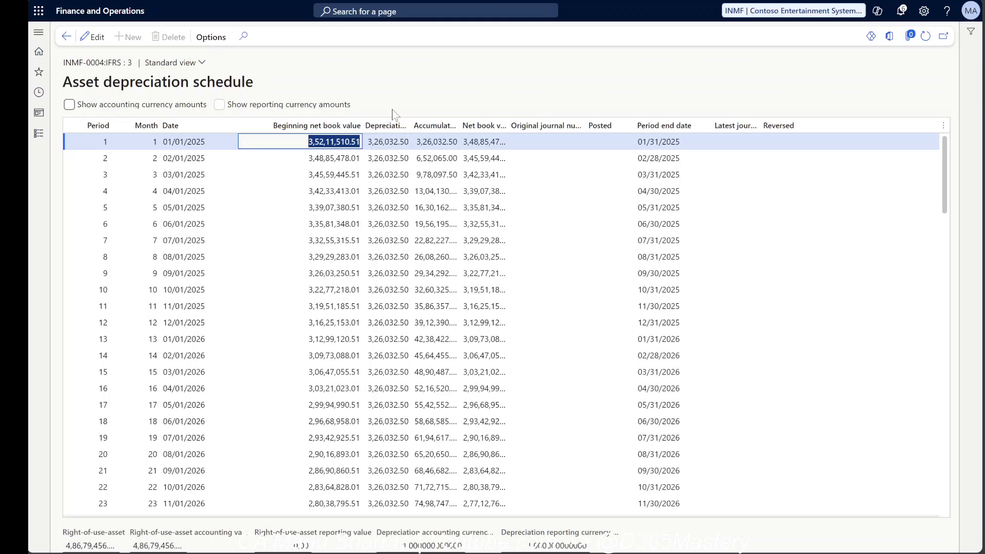
Return to Laptop Lease 2's book details and check the Fixed asset number in the General section.
click(67, 39)
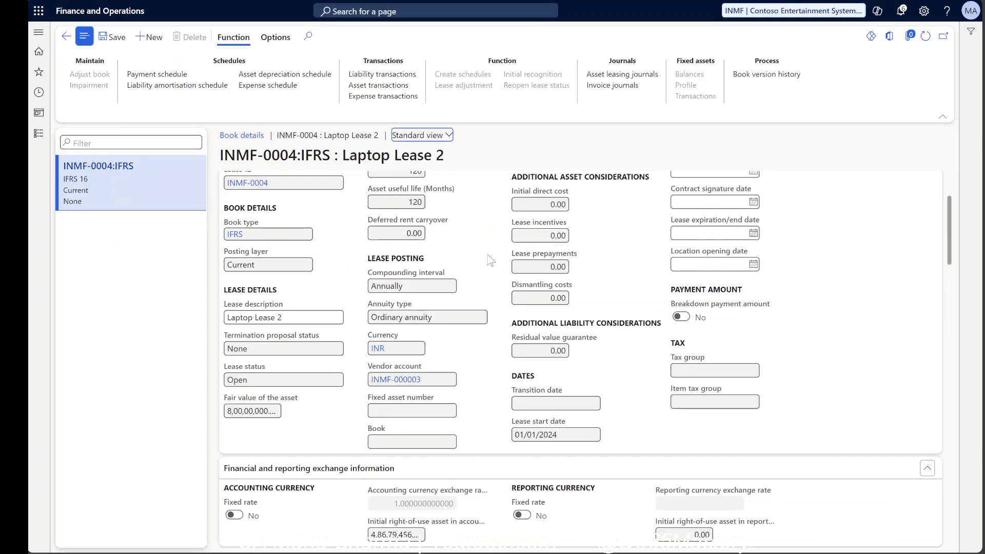
scroll(490, 260, up, 3)
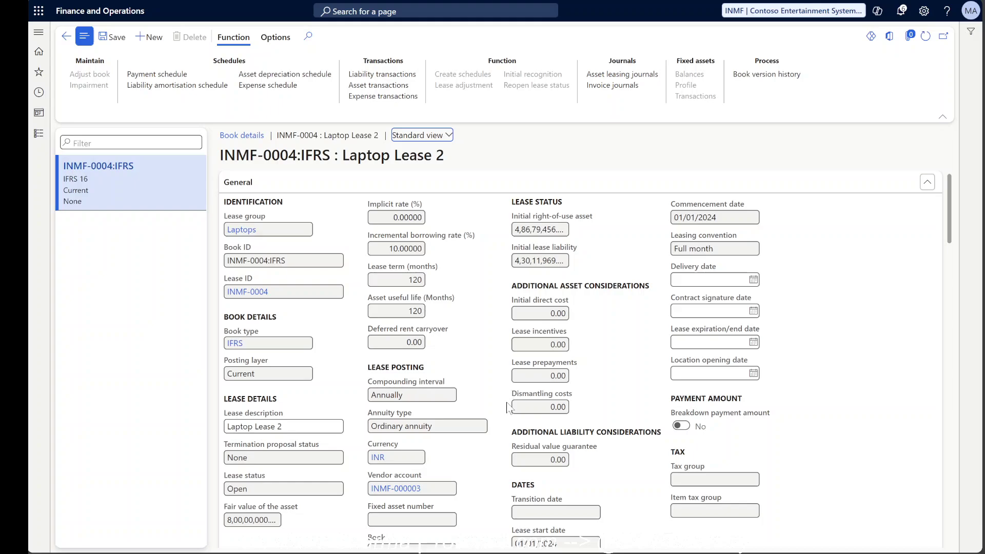
scroll(508, 408, down, 2)
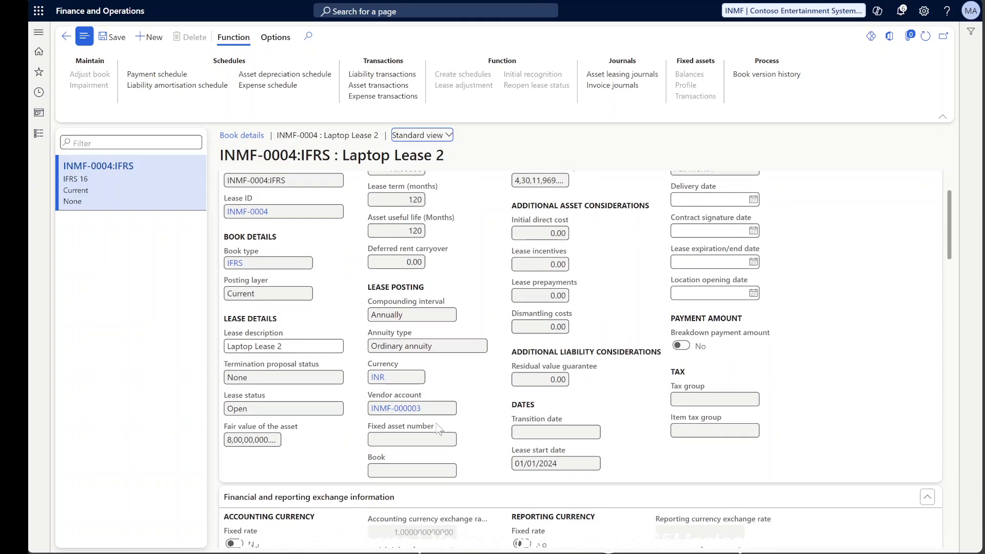
click(412, 438)
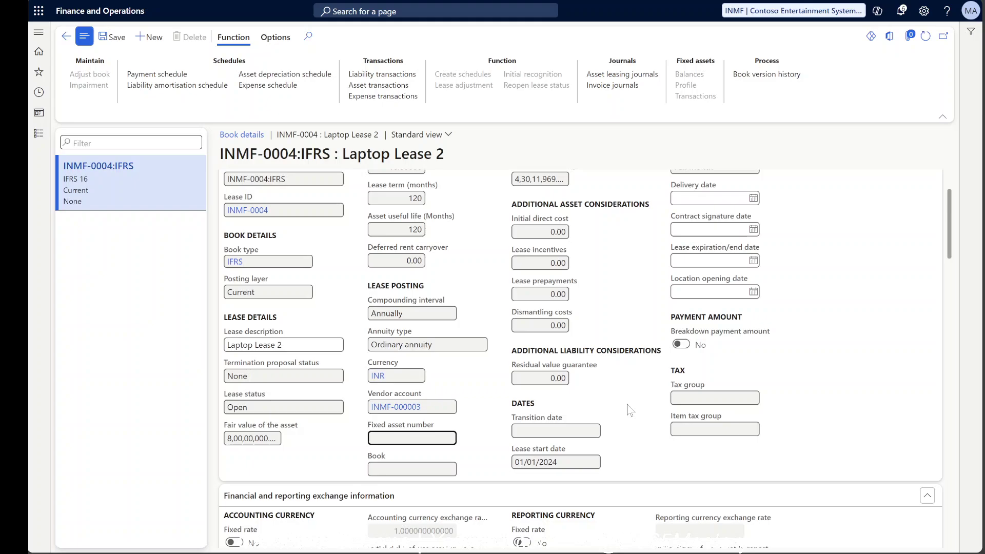
click(509, 552)
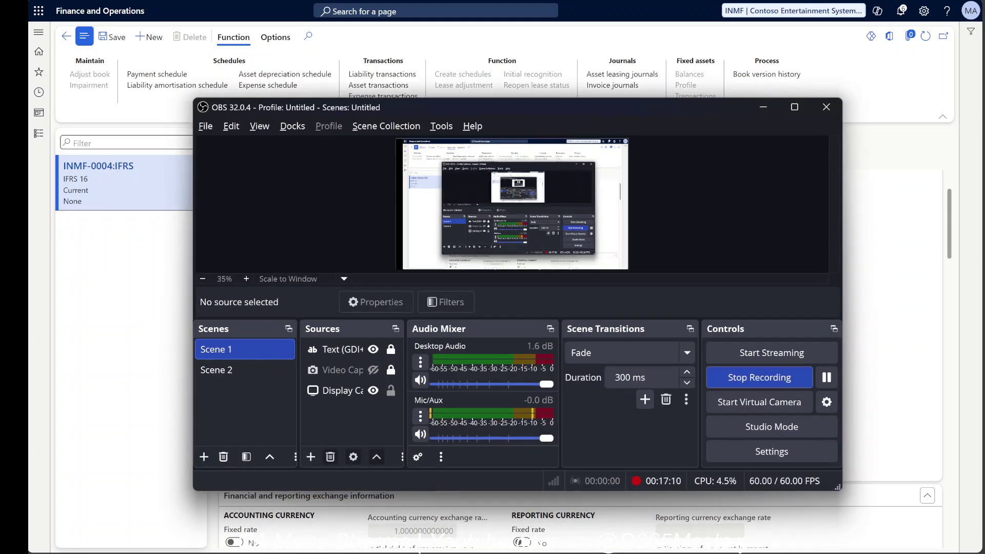